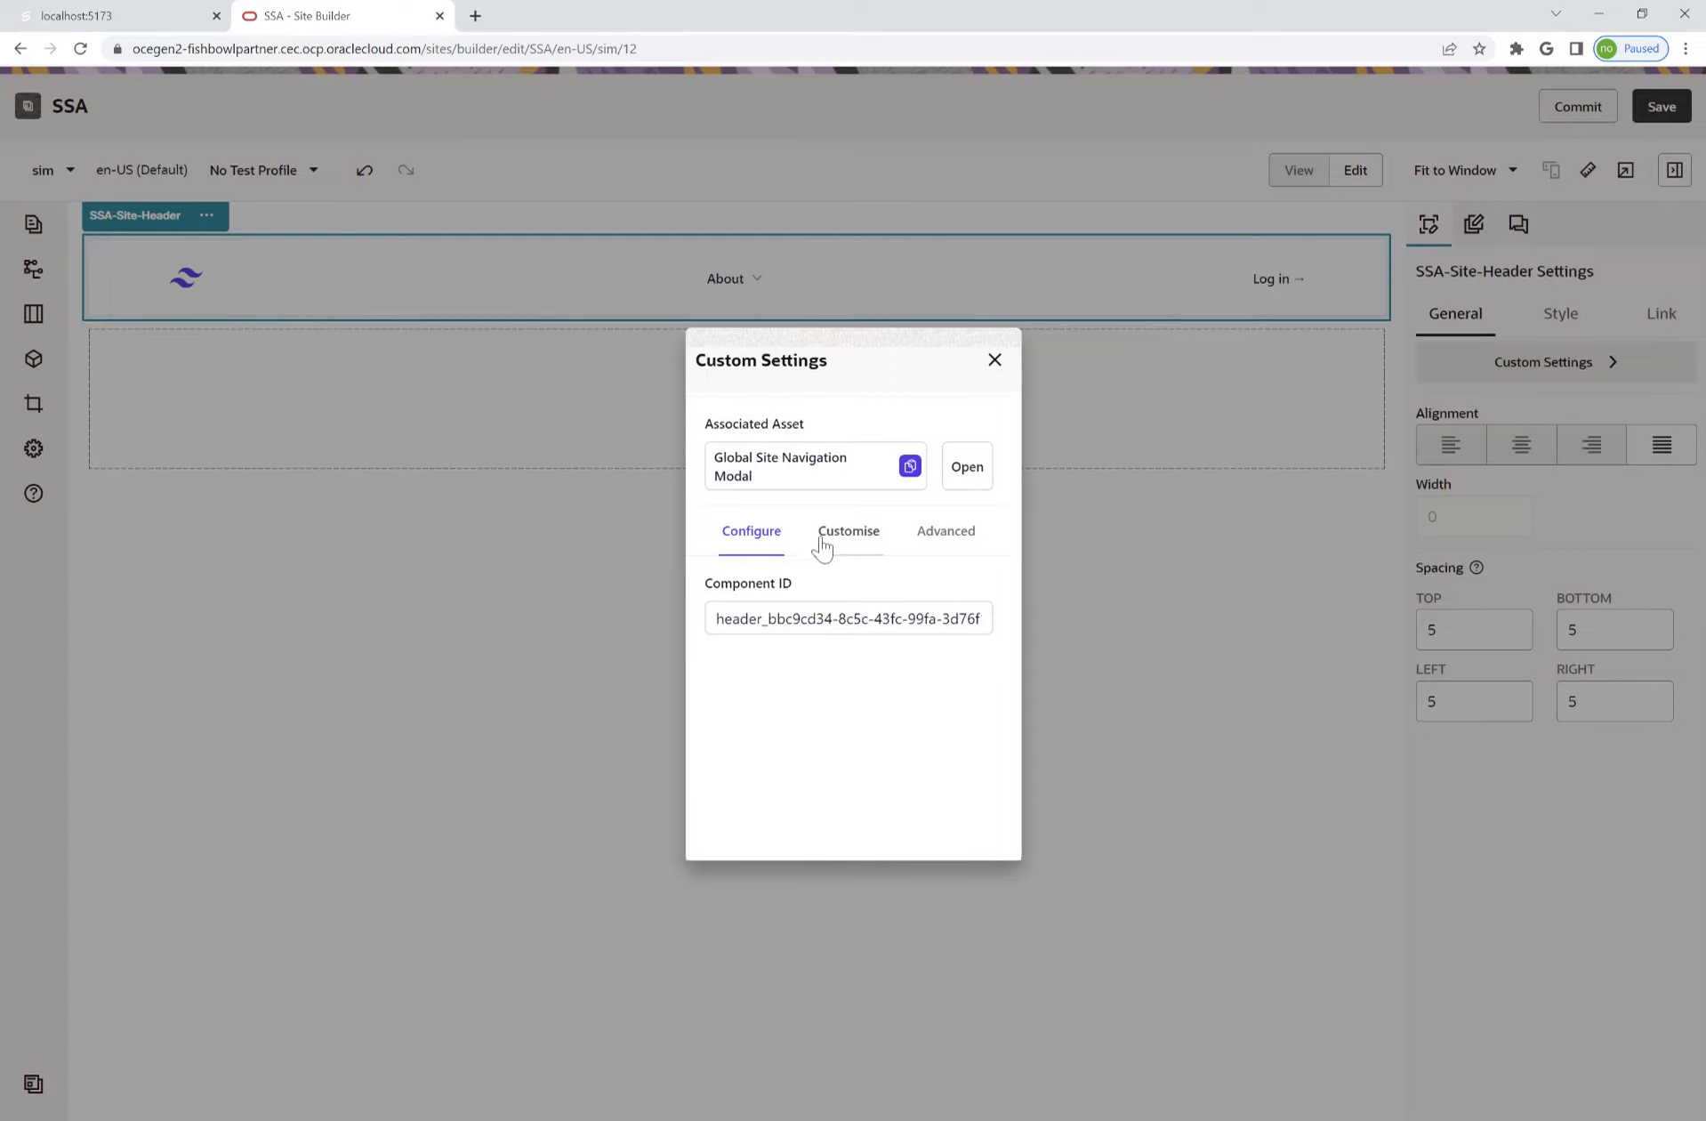
- Open the header's associated asset for viewing, return to the site builder, and paste the copied asset ID into the address bar
left_click(976, 481)
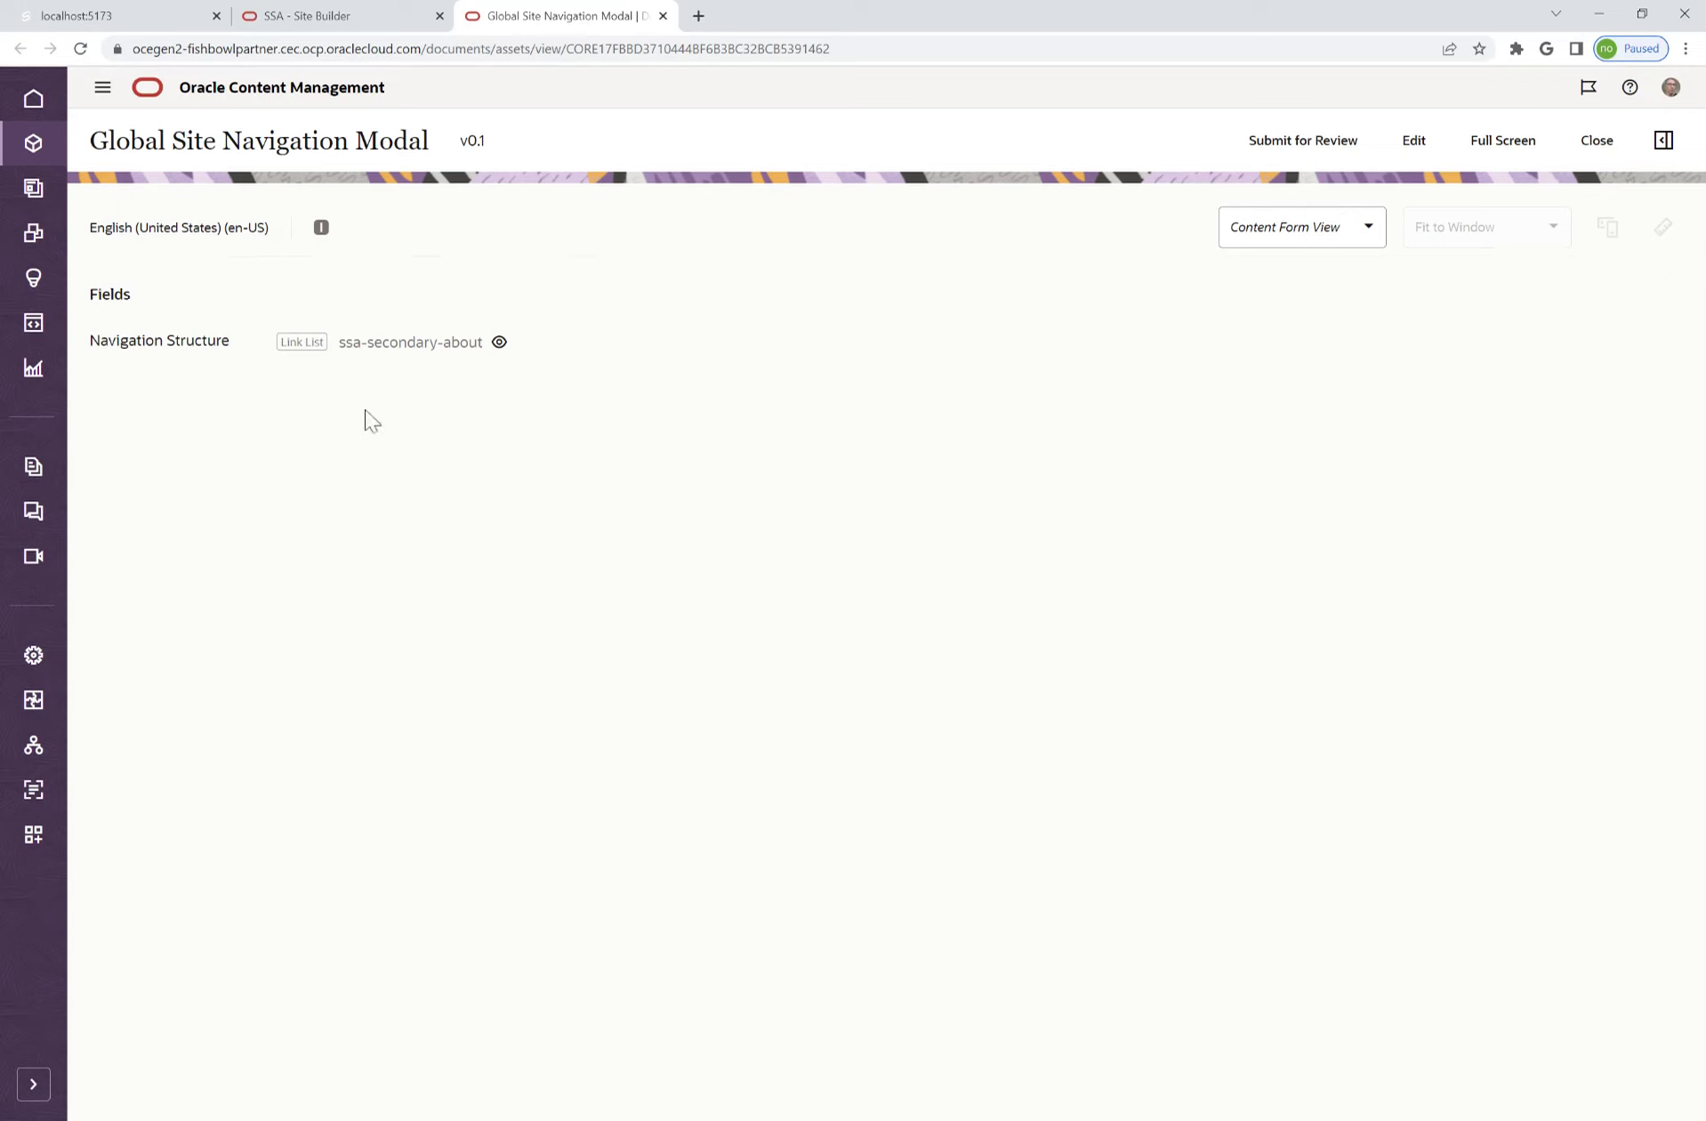
left_click(307, 16)
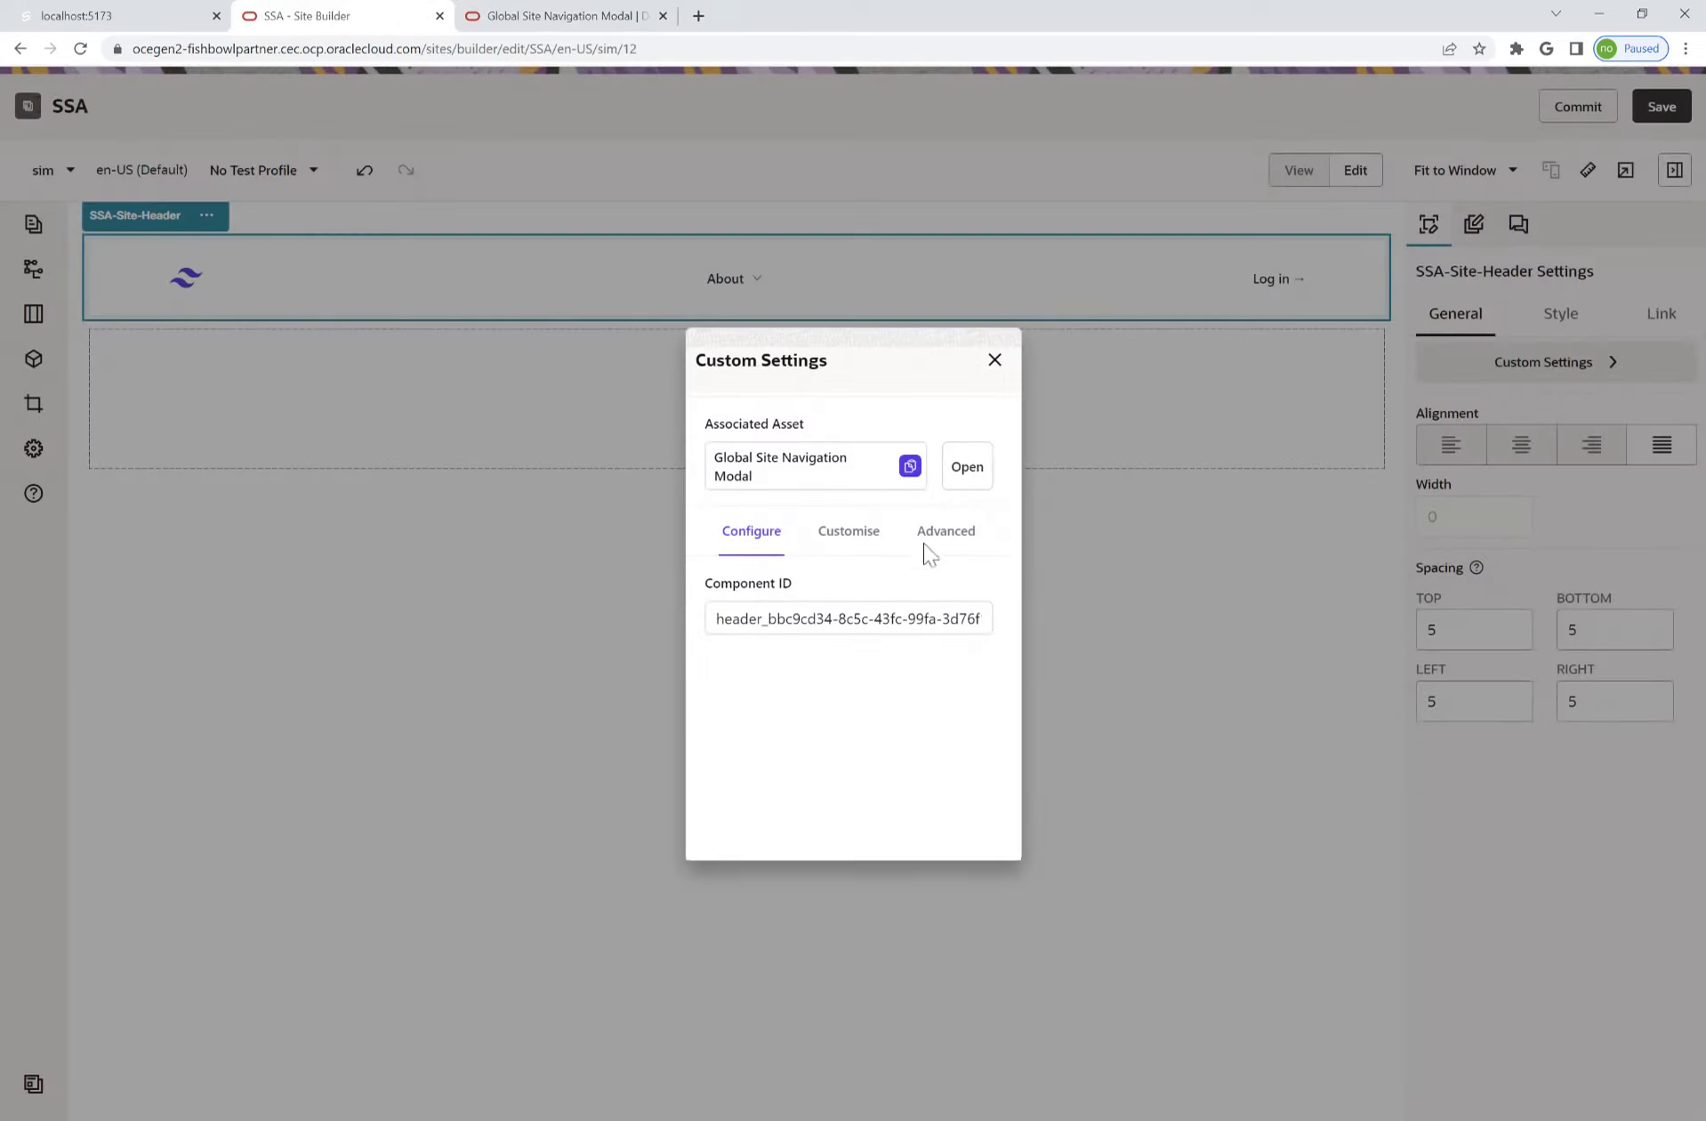
left_click(910, 466)
key("ctrl+l")
key("ctrl+v")
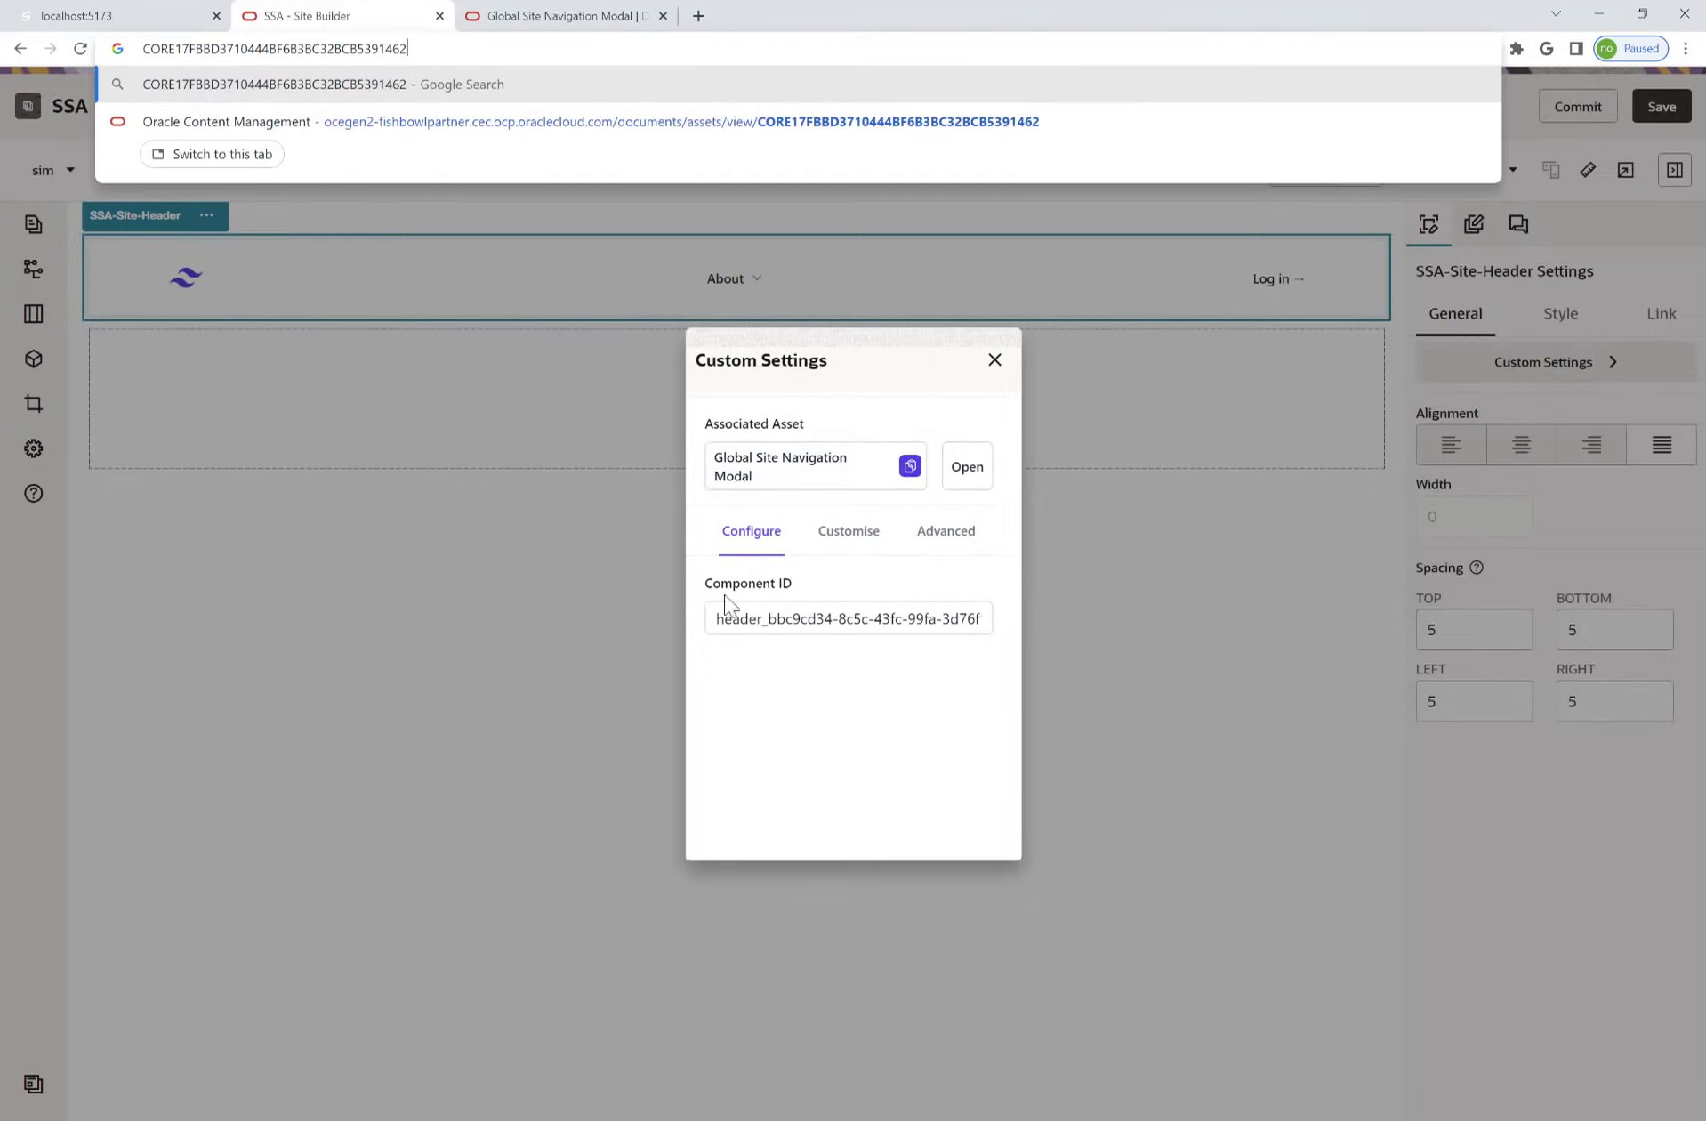
- Select Global Site Navigation Modal as the site header's associated asset and close the custom settings
left_click(815, 498)
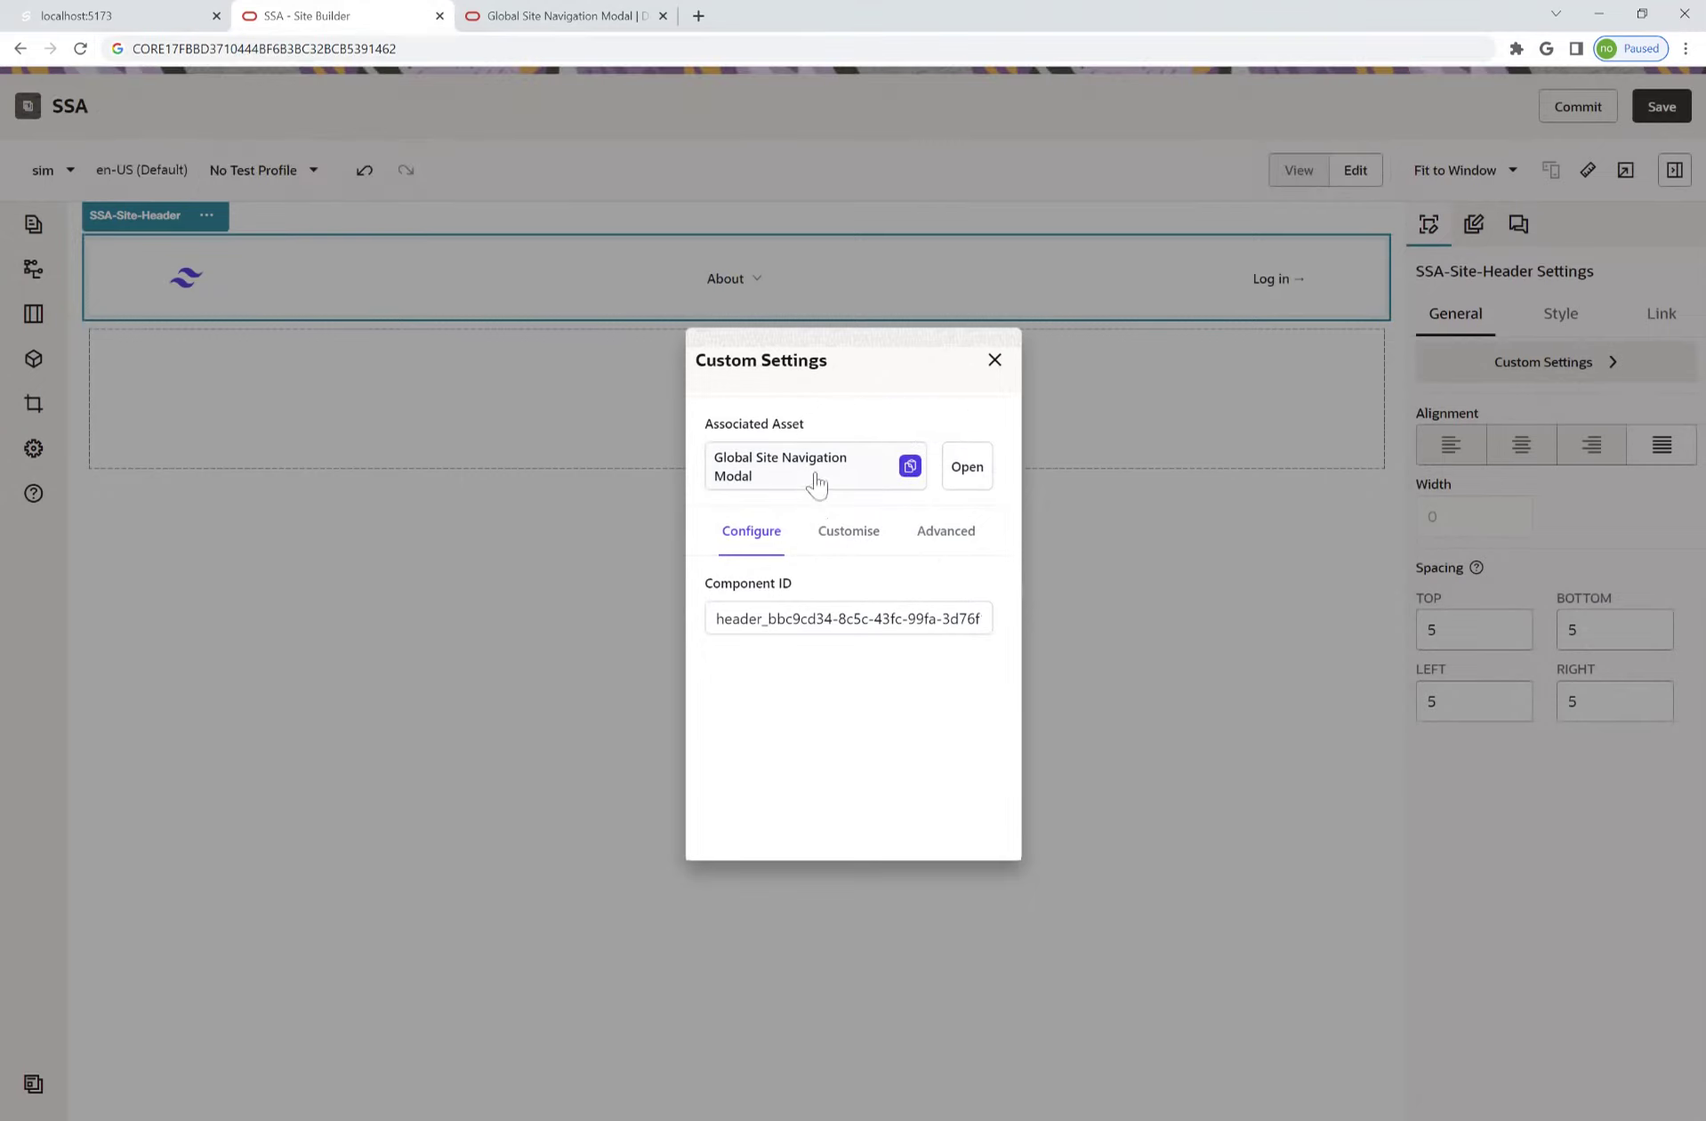
left_click(815, 484)
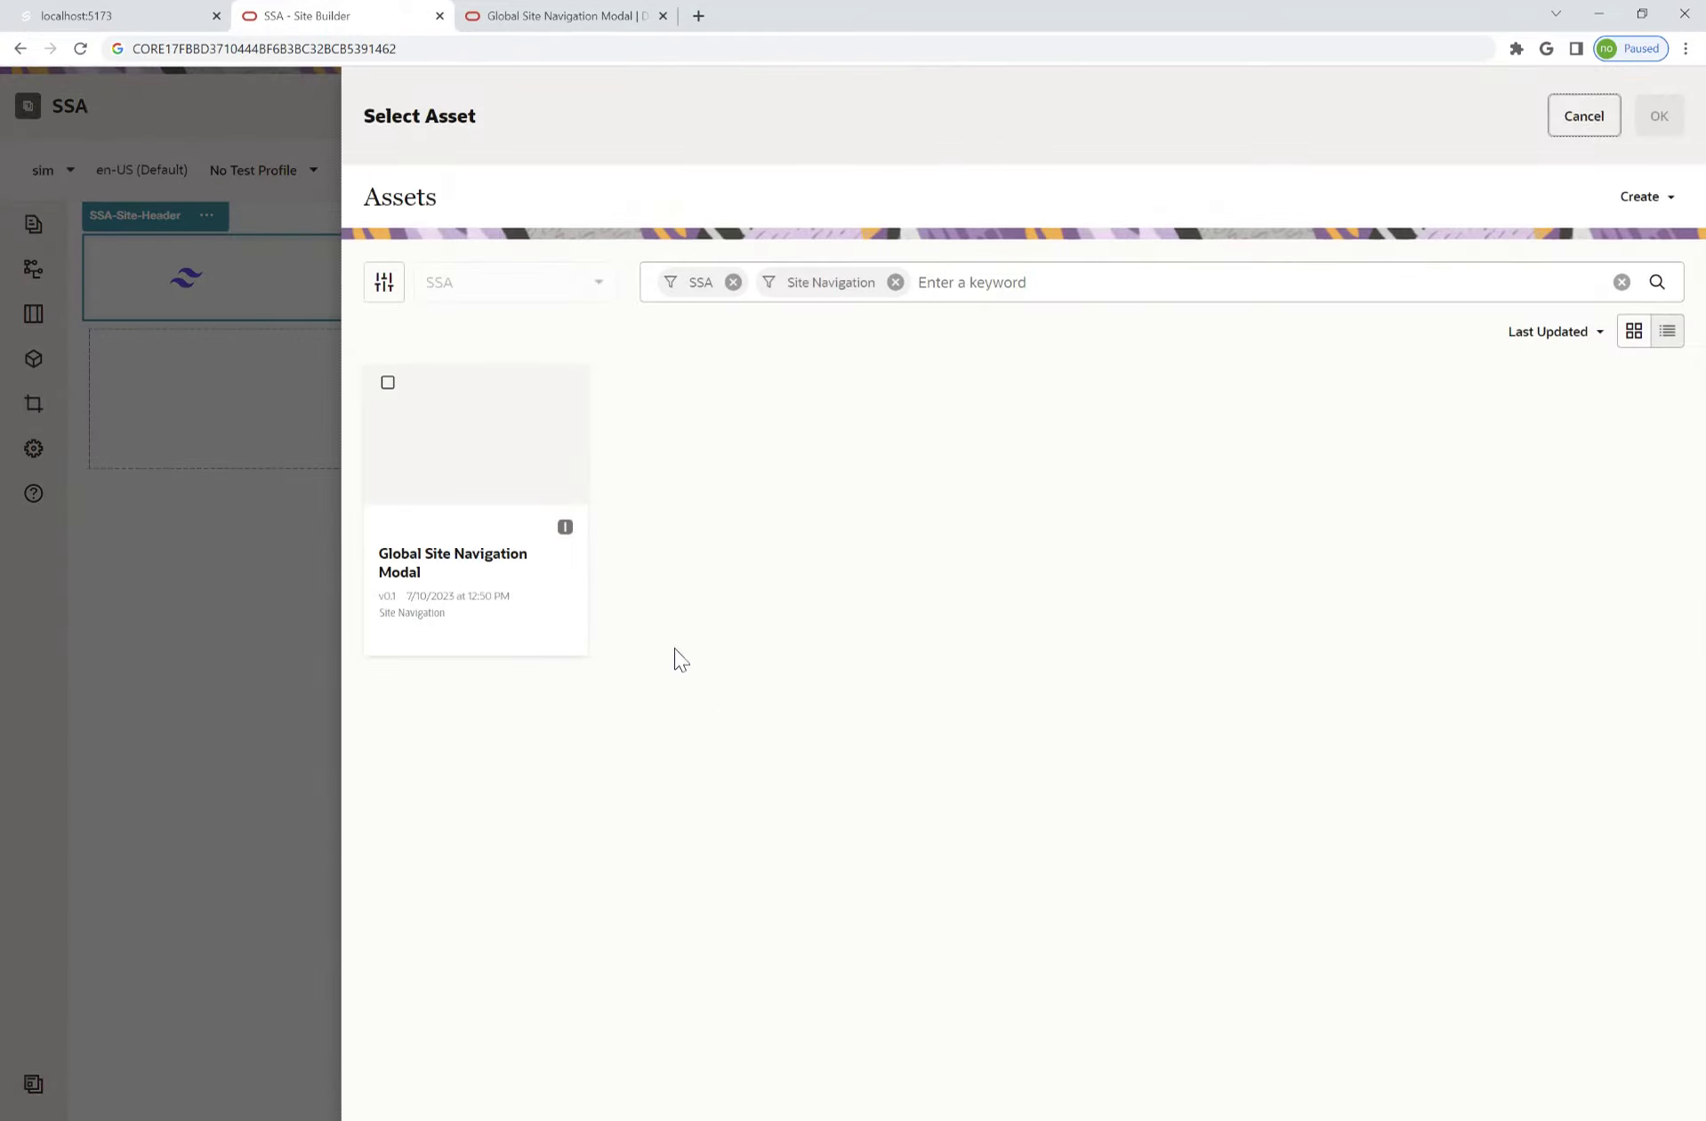
left_click(542, 454)
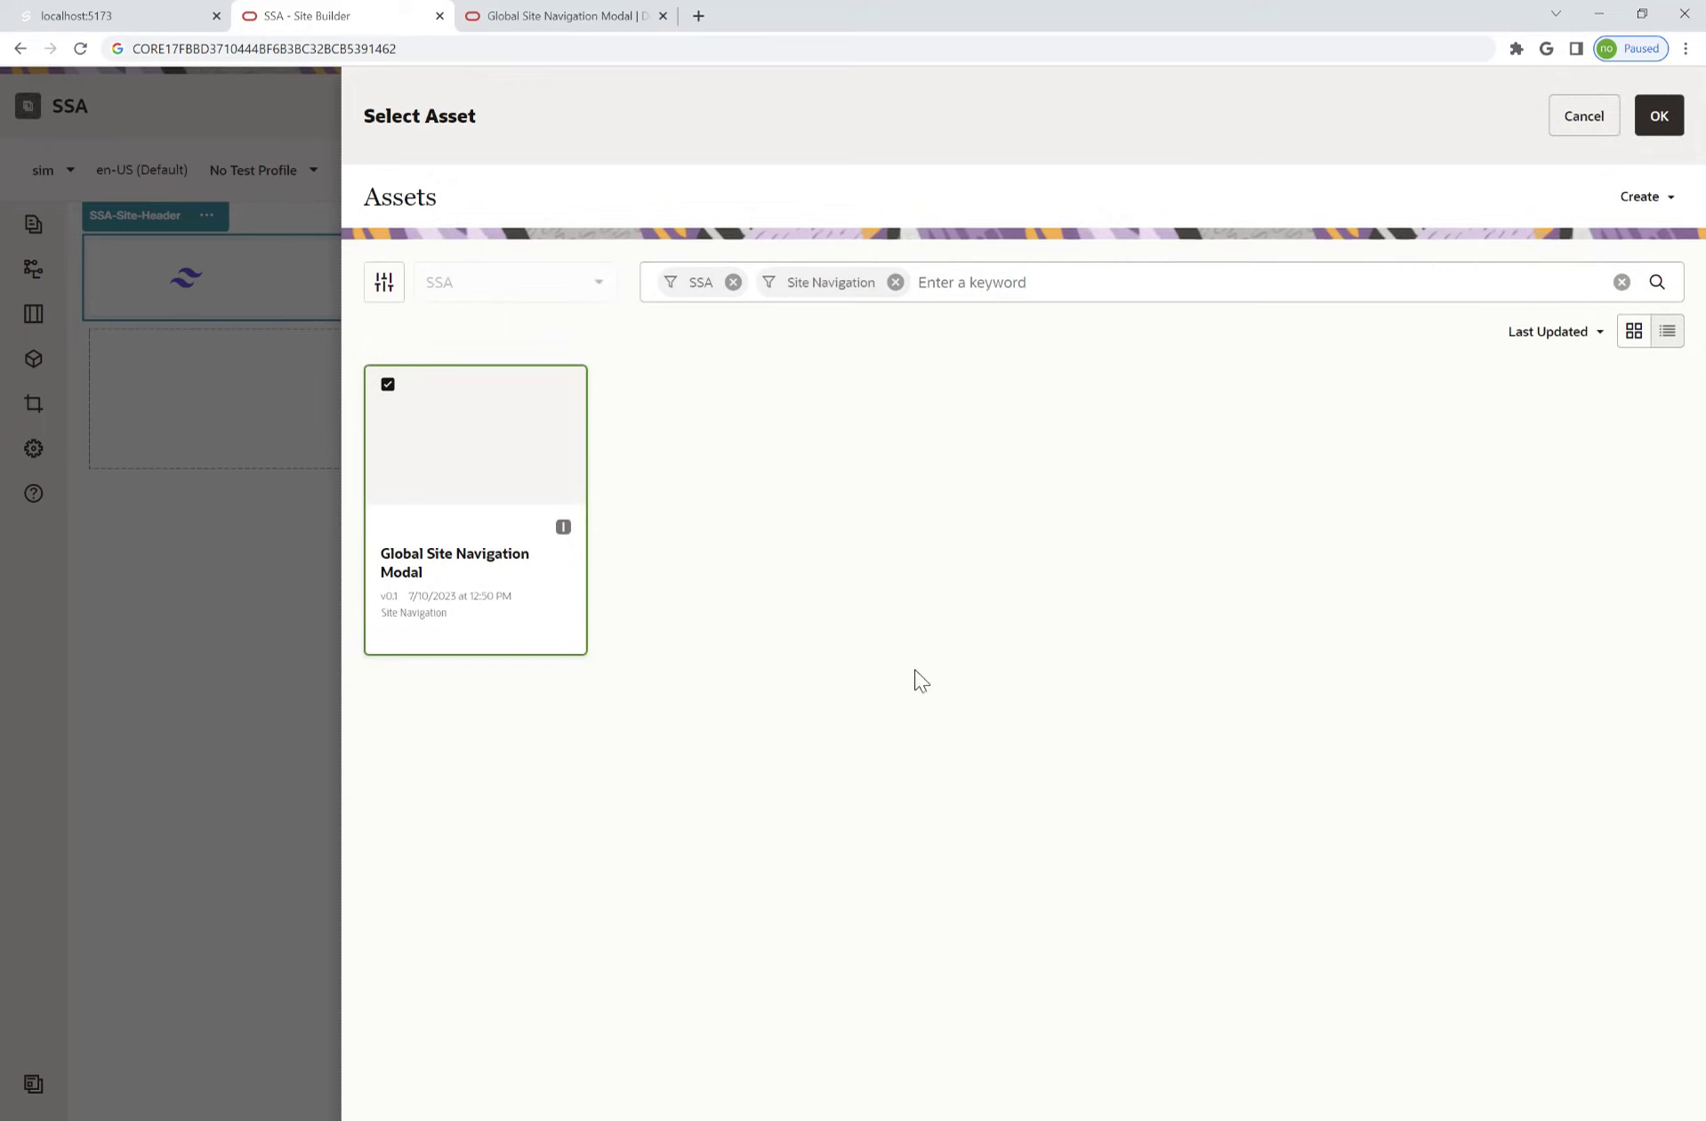
left_click(1658, 125)
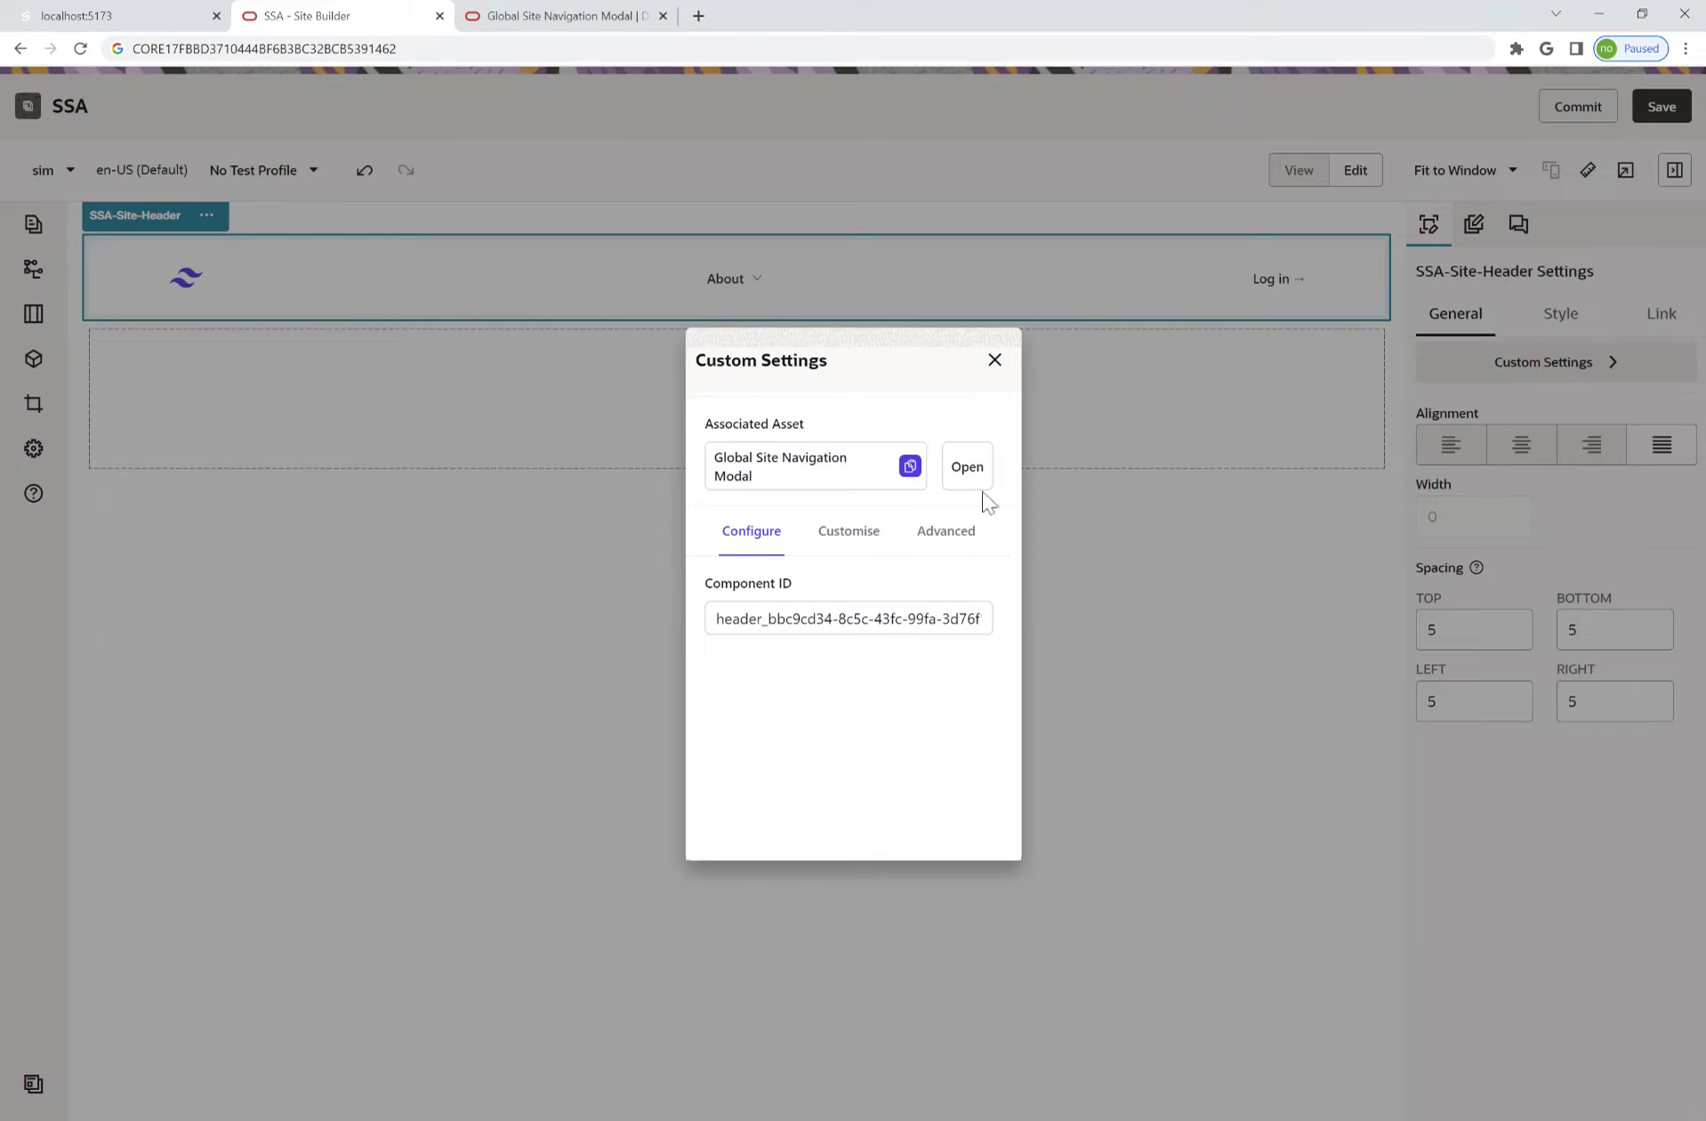
left_click(994, 360)
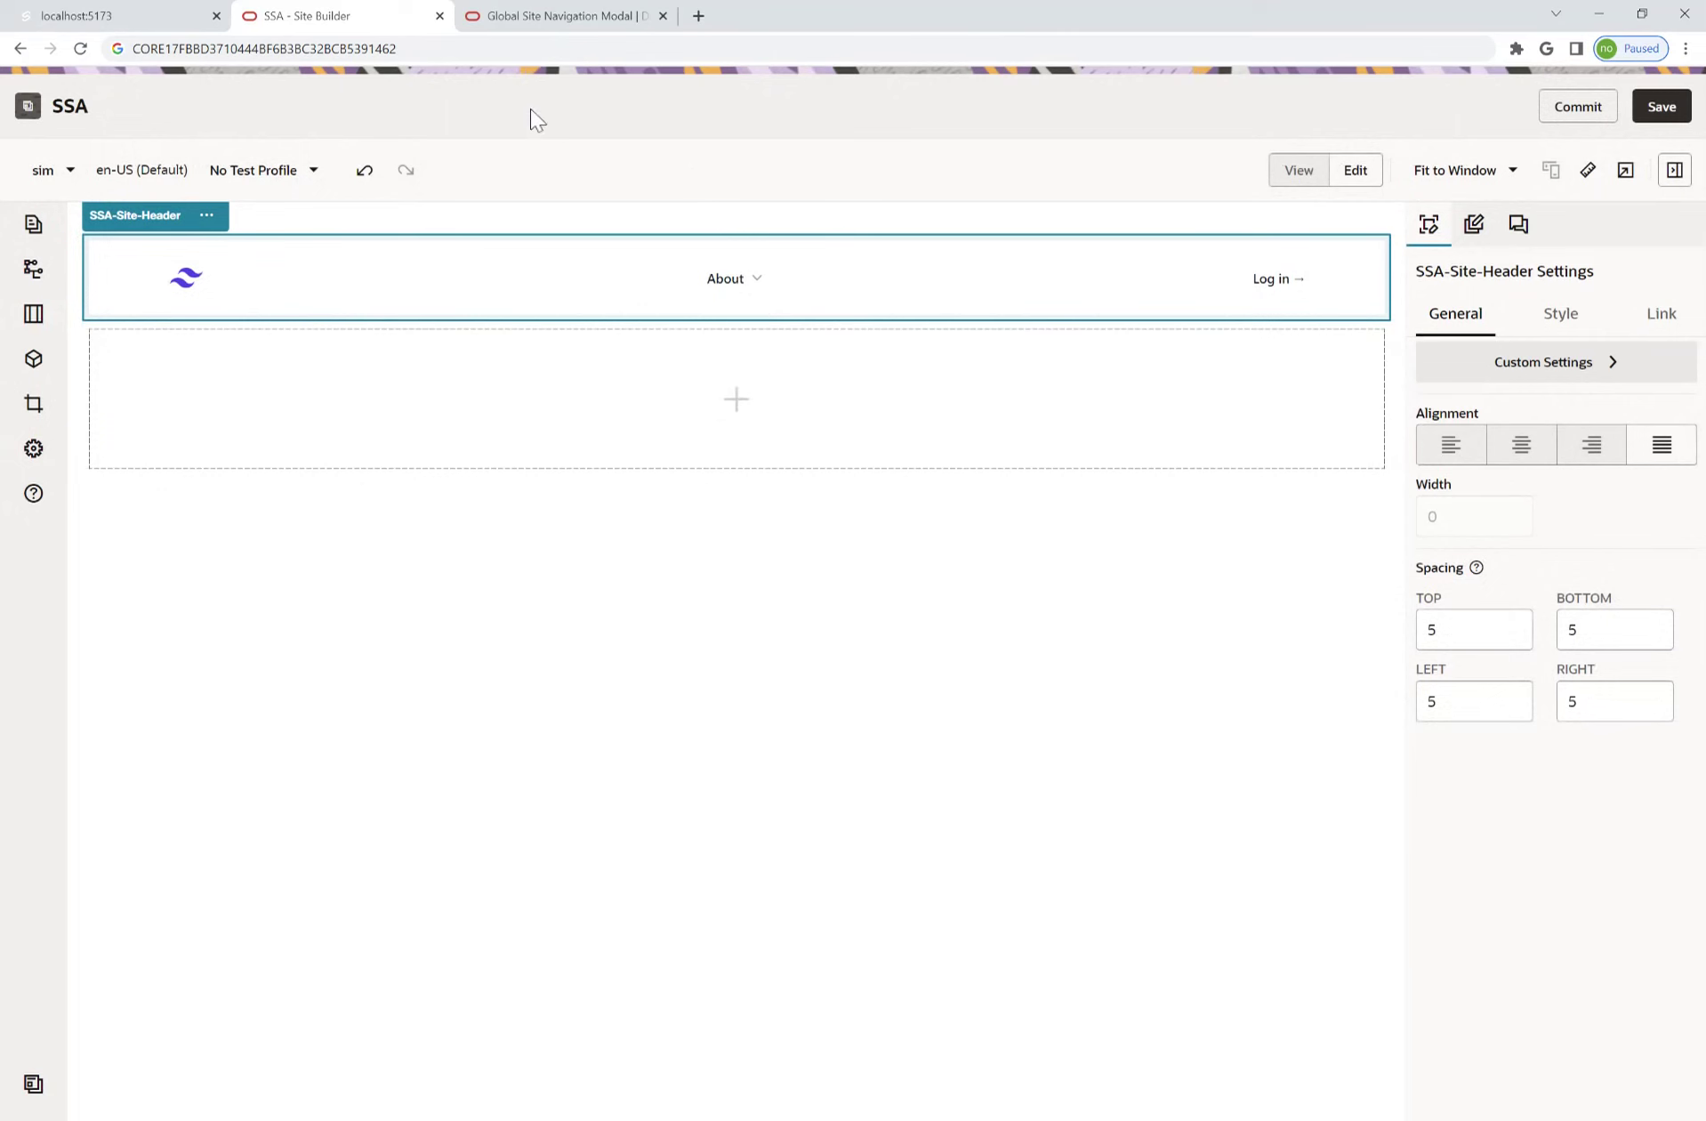
- Switch to the localhost:5173 site, open its playground canvas and display the Home page there
left_click(165, 17)
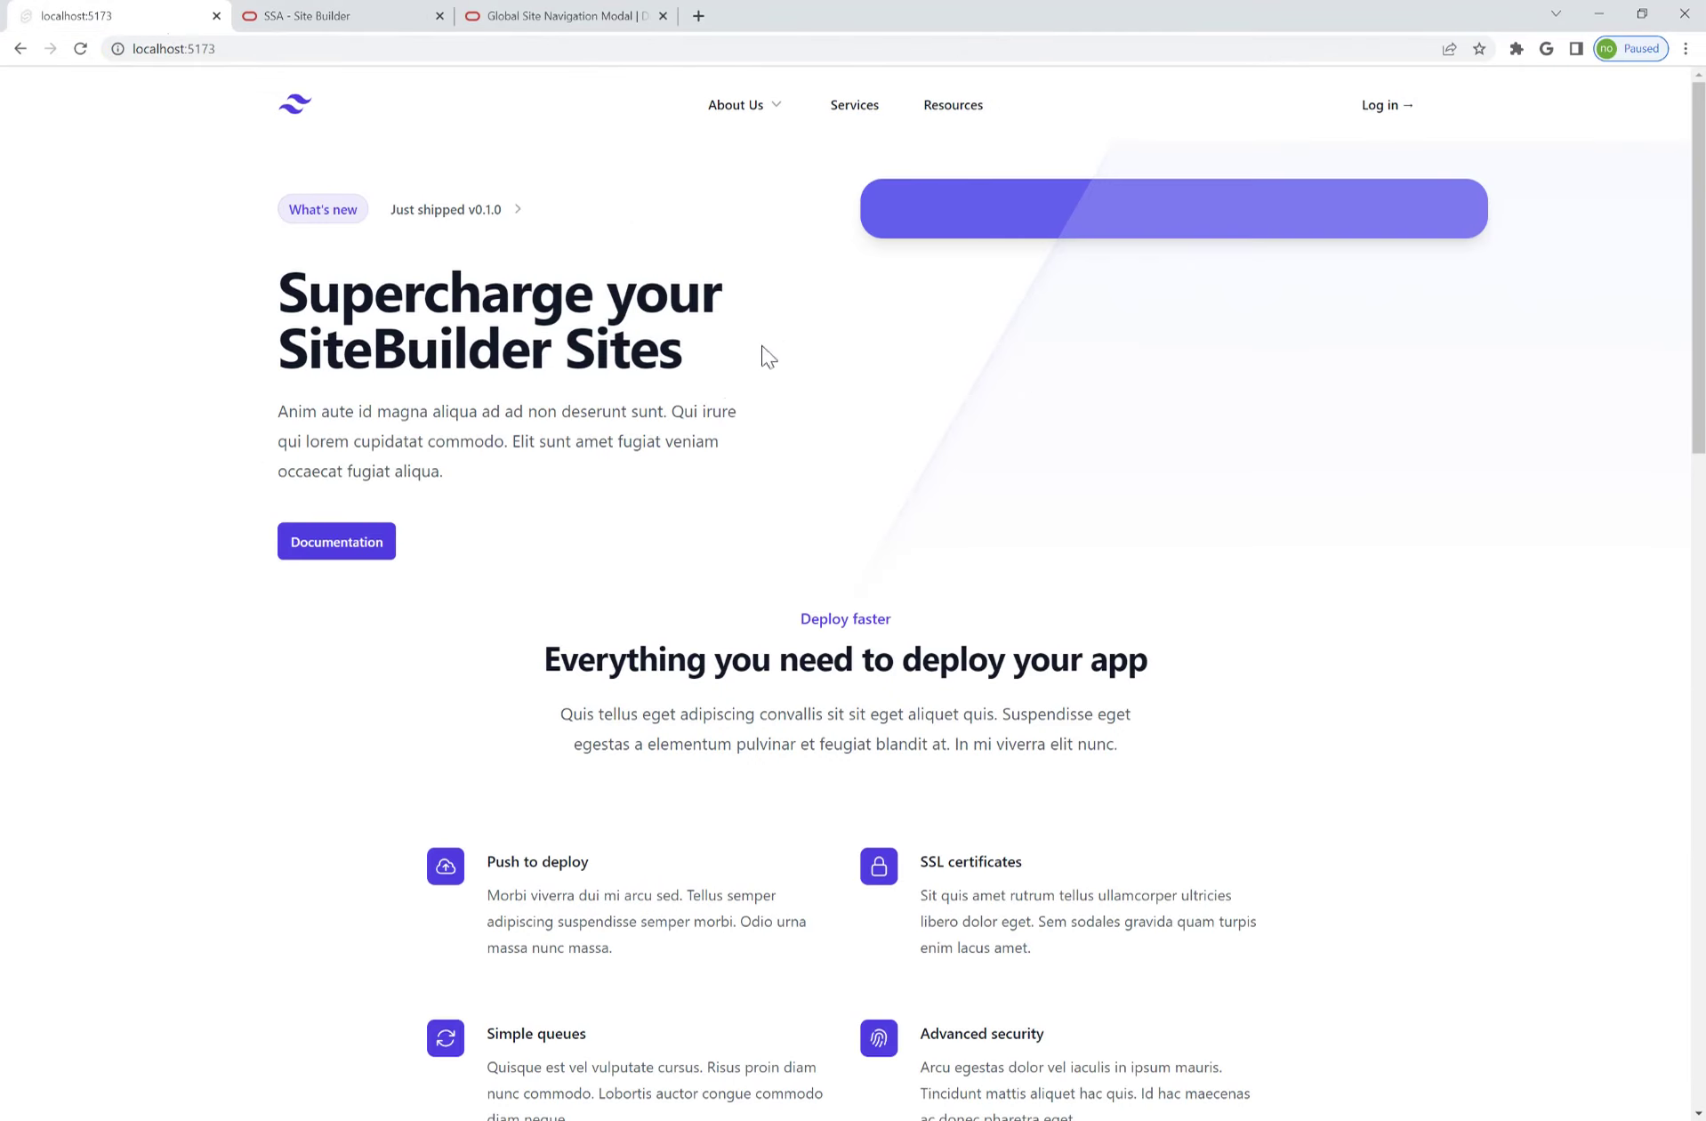
scroll(799, 391, "down", 6)
scroll(785, 489, "up", 6)
mouse_move(566, 74)
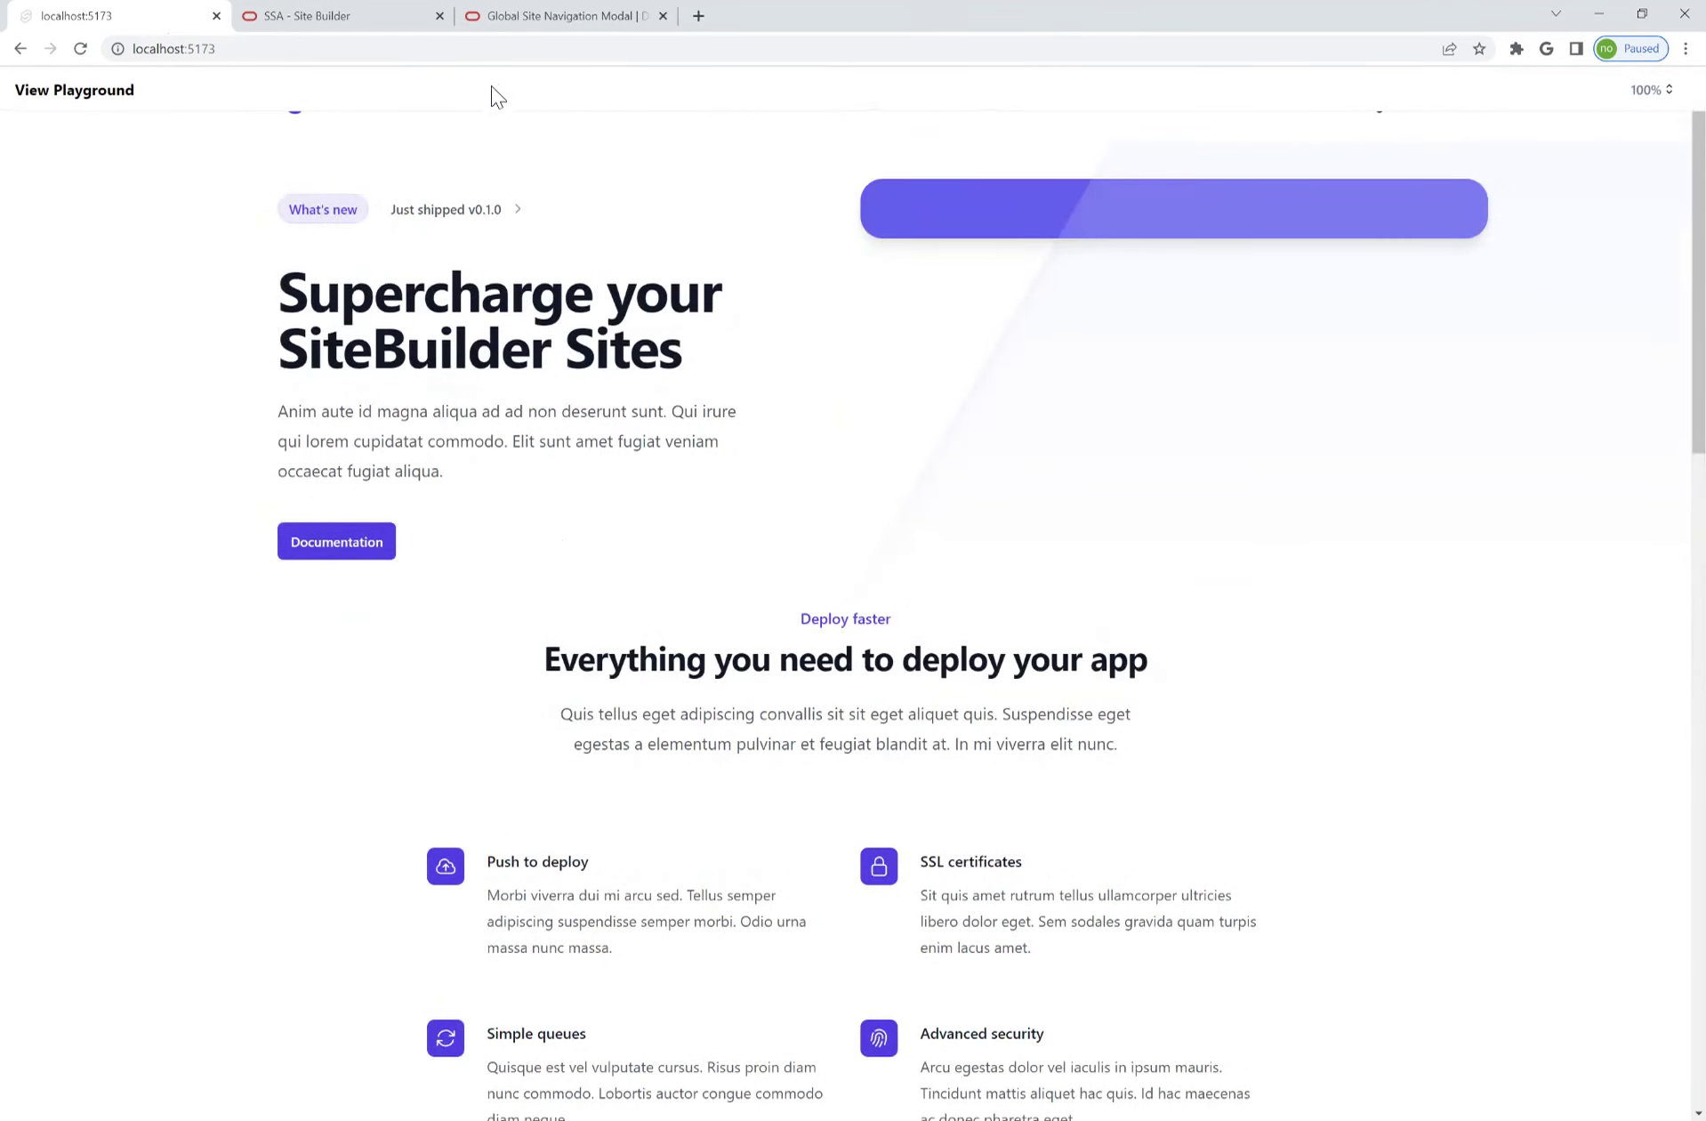
left_click(89, 97)
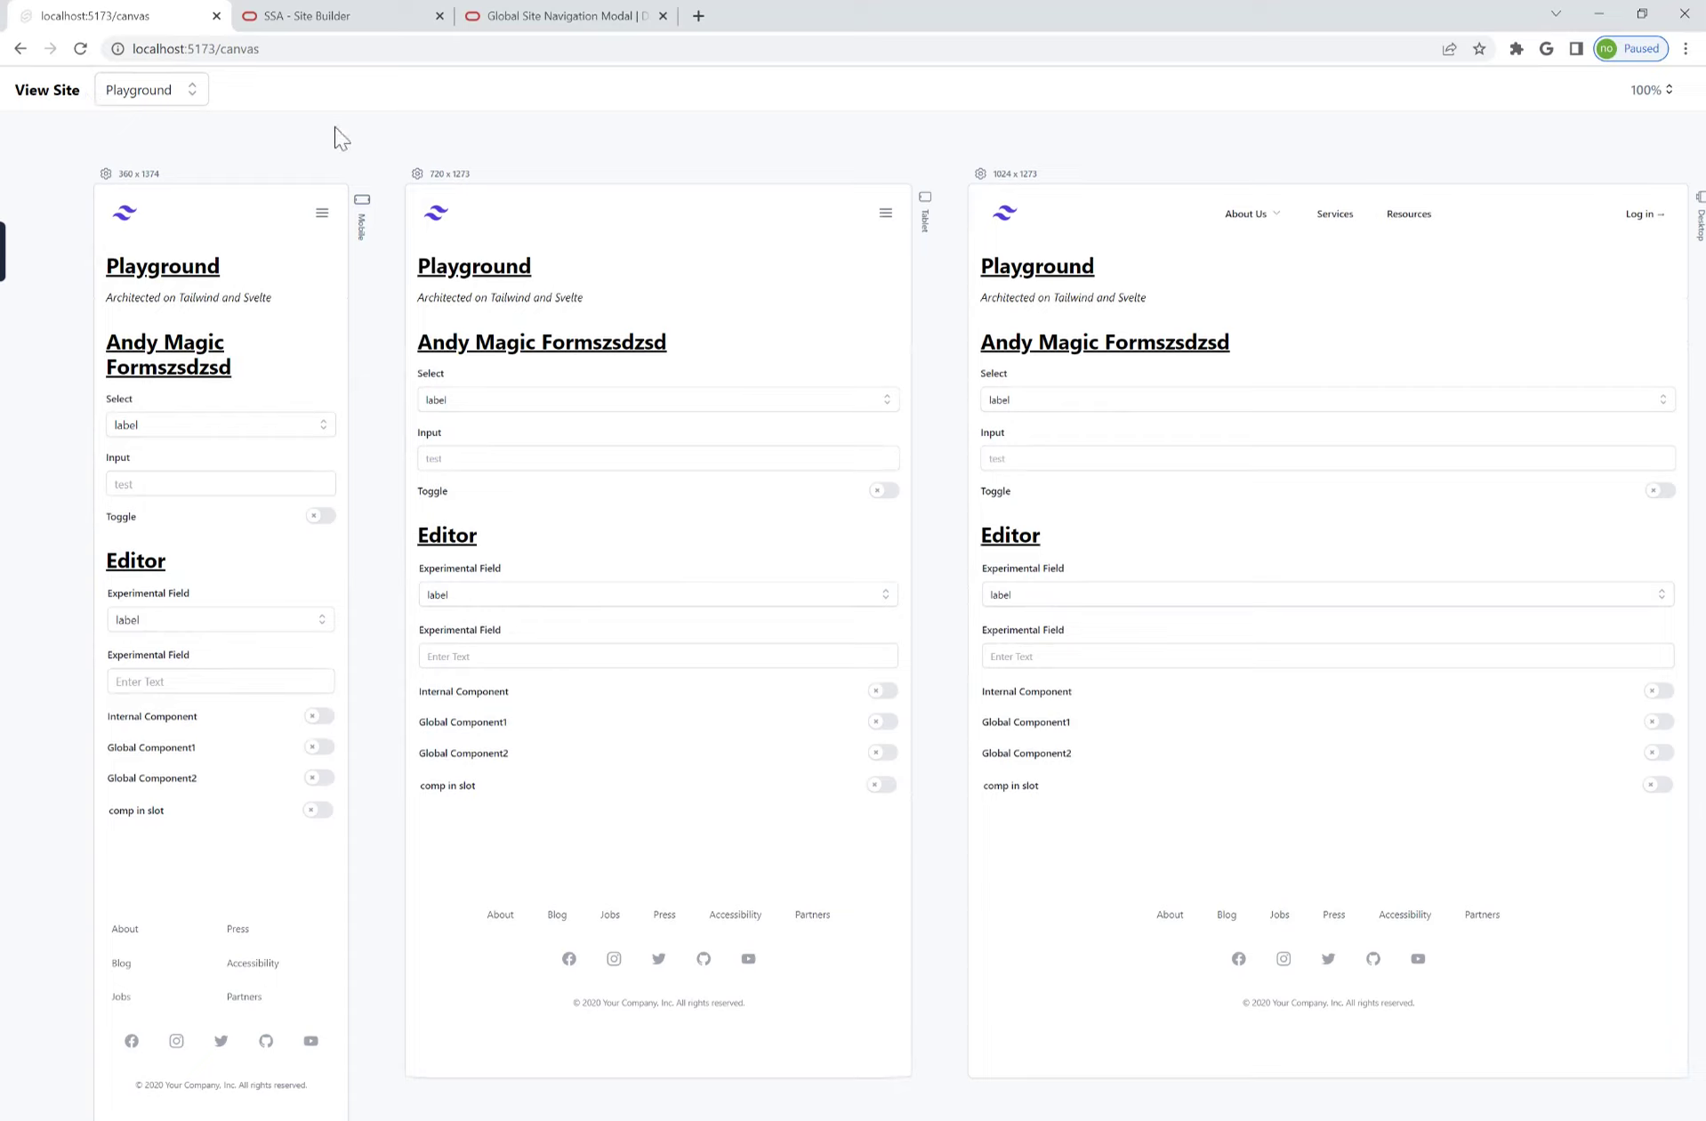
left_click(173, 92)
left_click(136, 124)
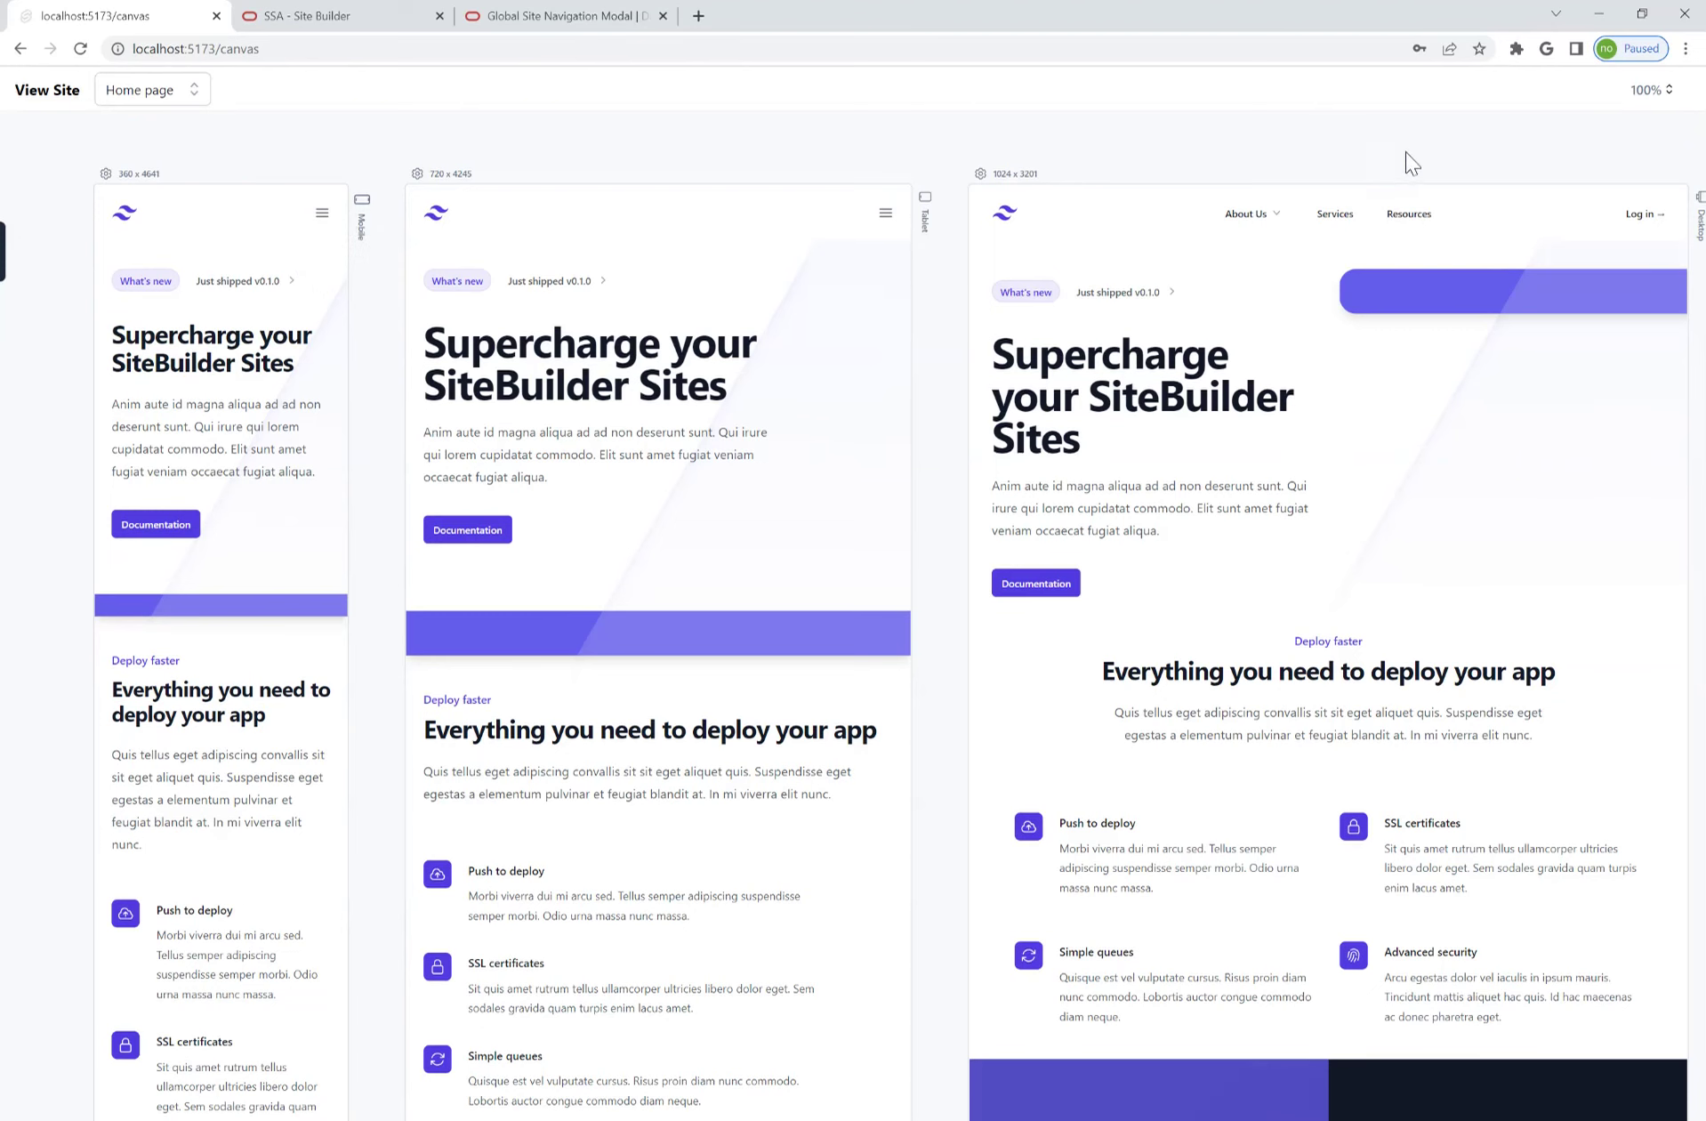
- Examine the Home page's mobile, tablet and desktop previews on the canvas from header to footer
left_click_drag(1404, 152, 1050, 147)
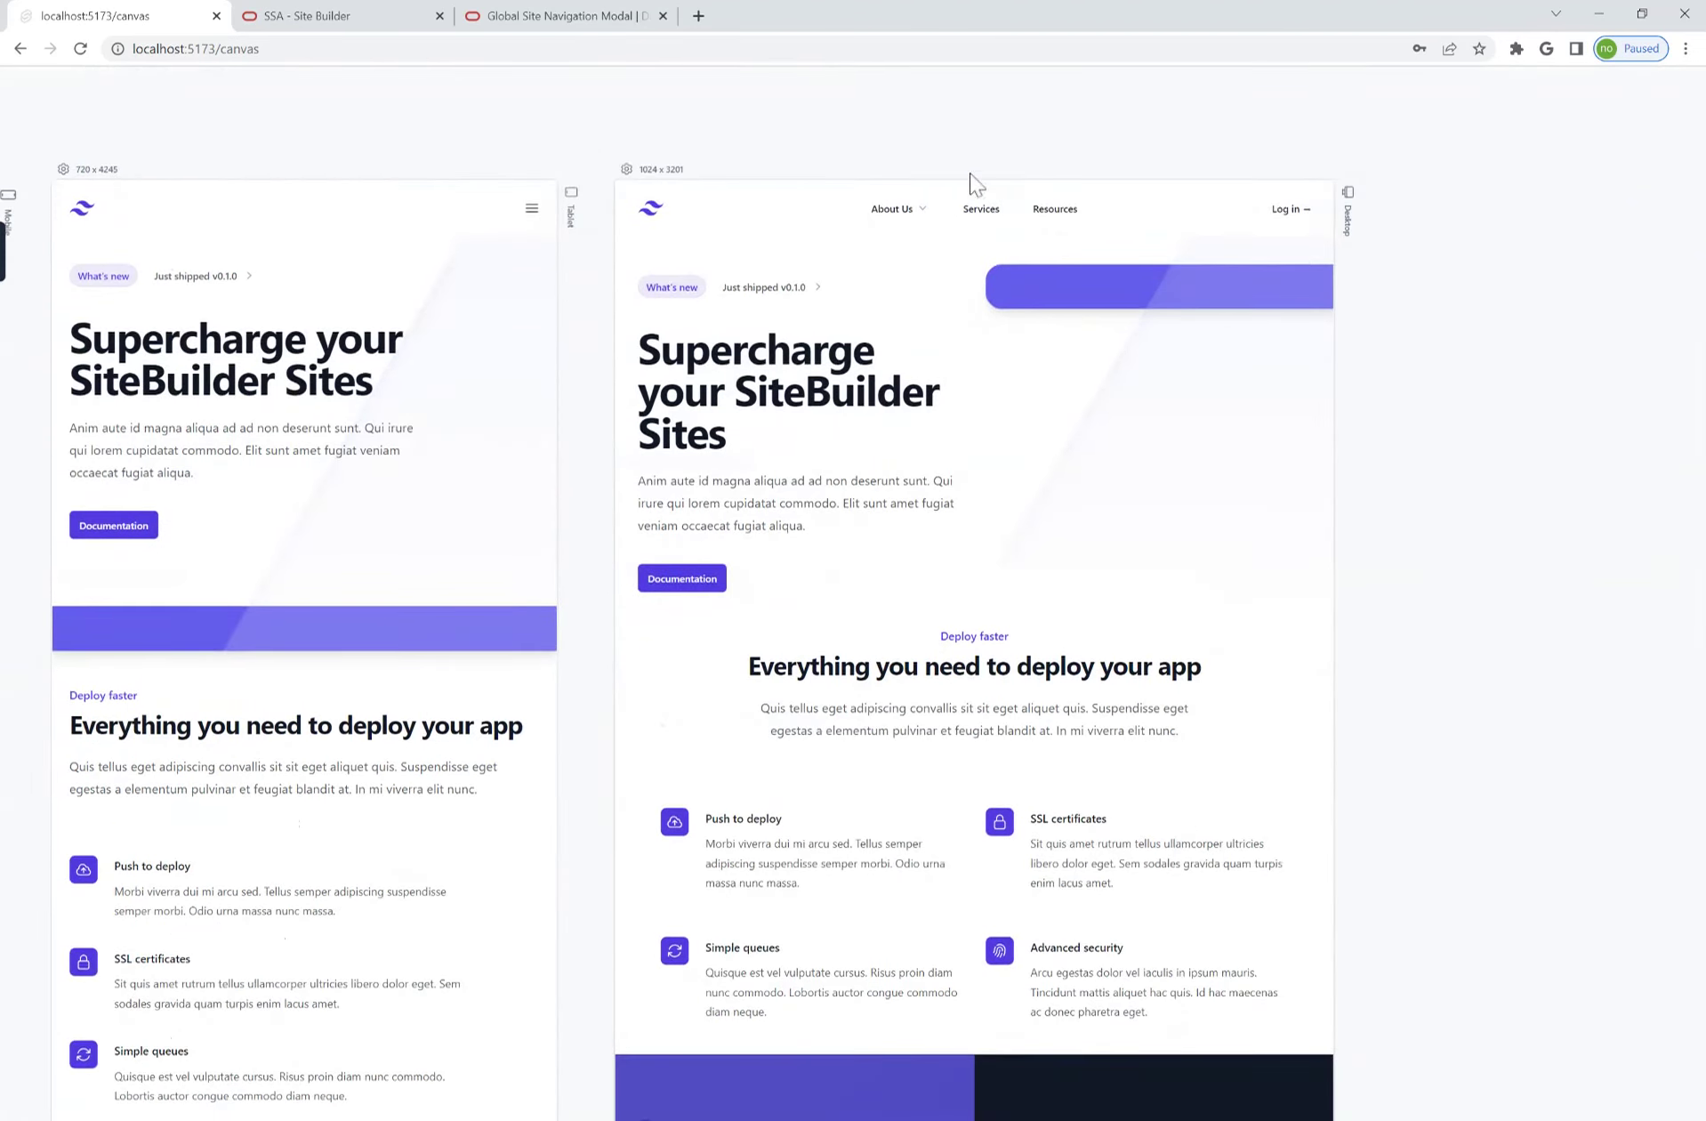
left_click_drag(747, 137, 1060, 98)
scroll(919, 307, "down", 5)
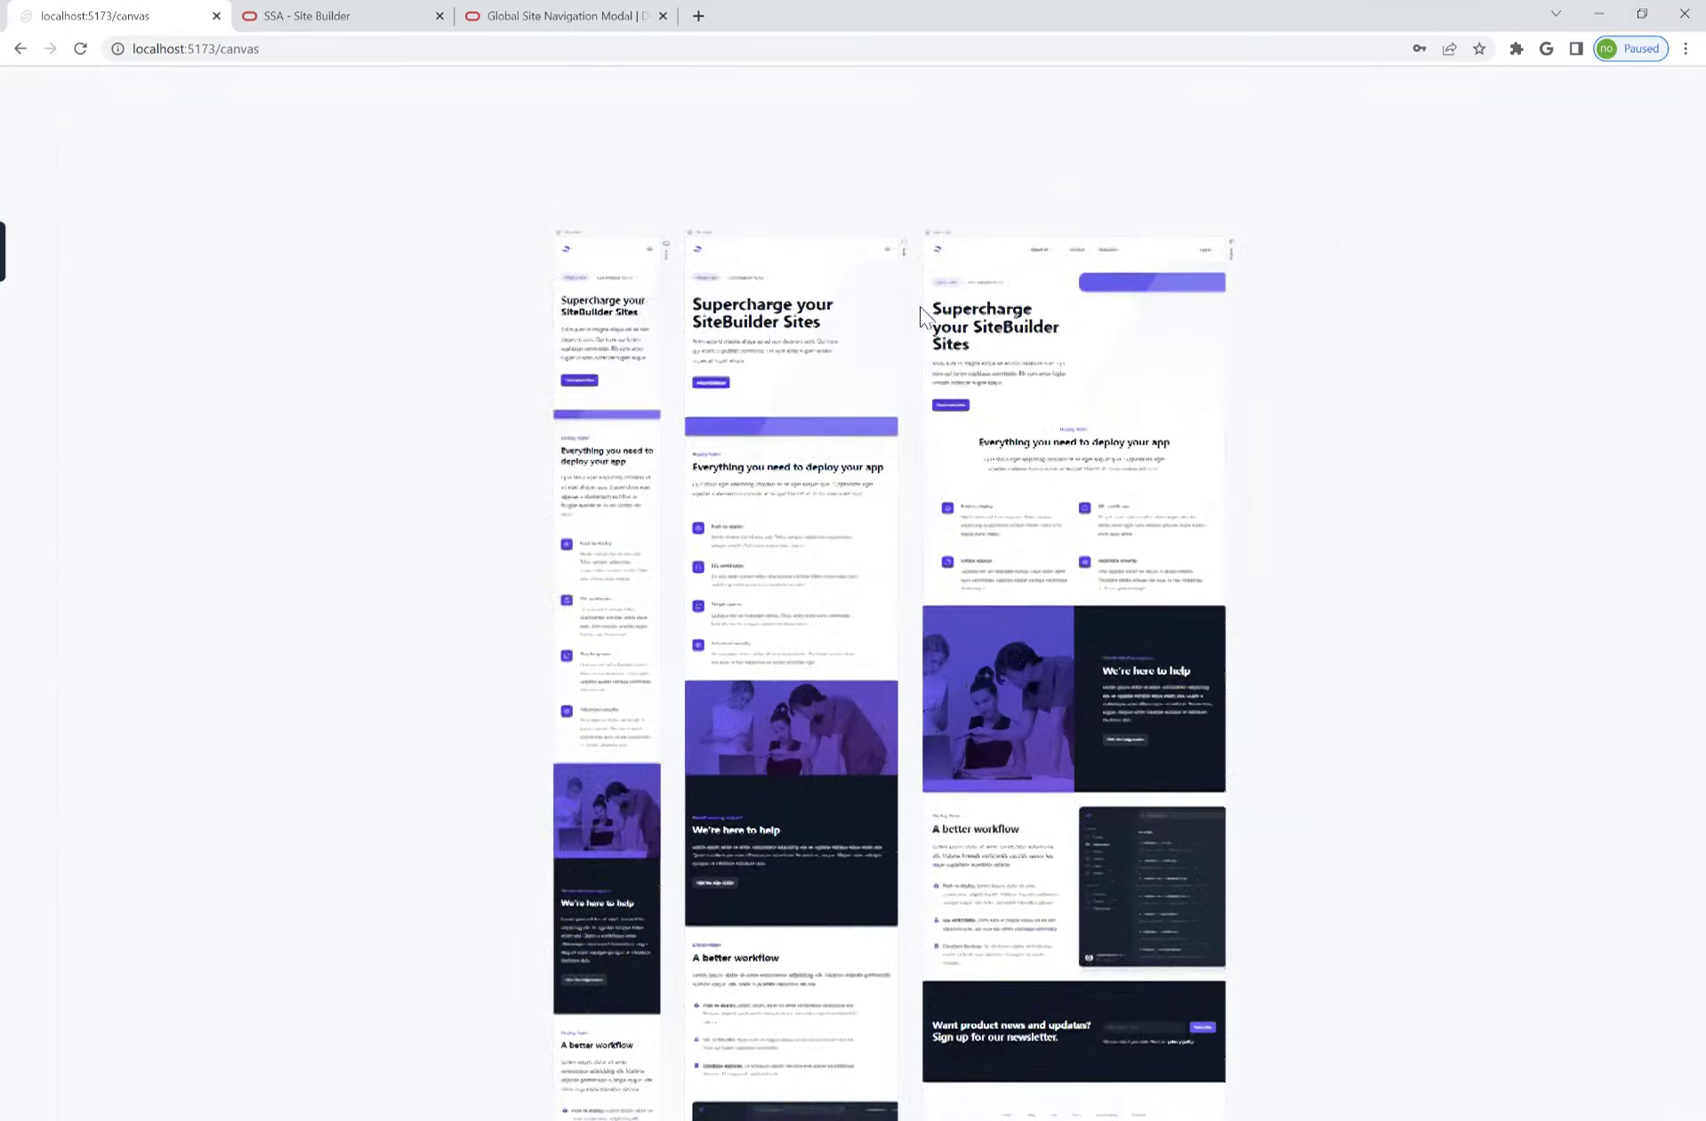
left_click_drag(1259, 915, 1165, 534)
scroll(841, 602, "up", 5)
scroll(841, 601, "up", 5)
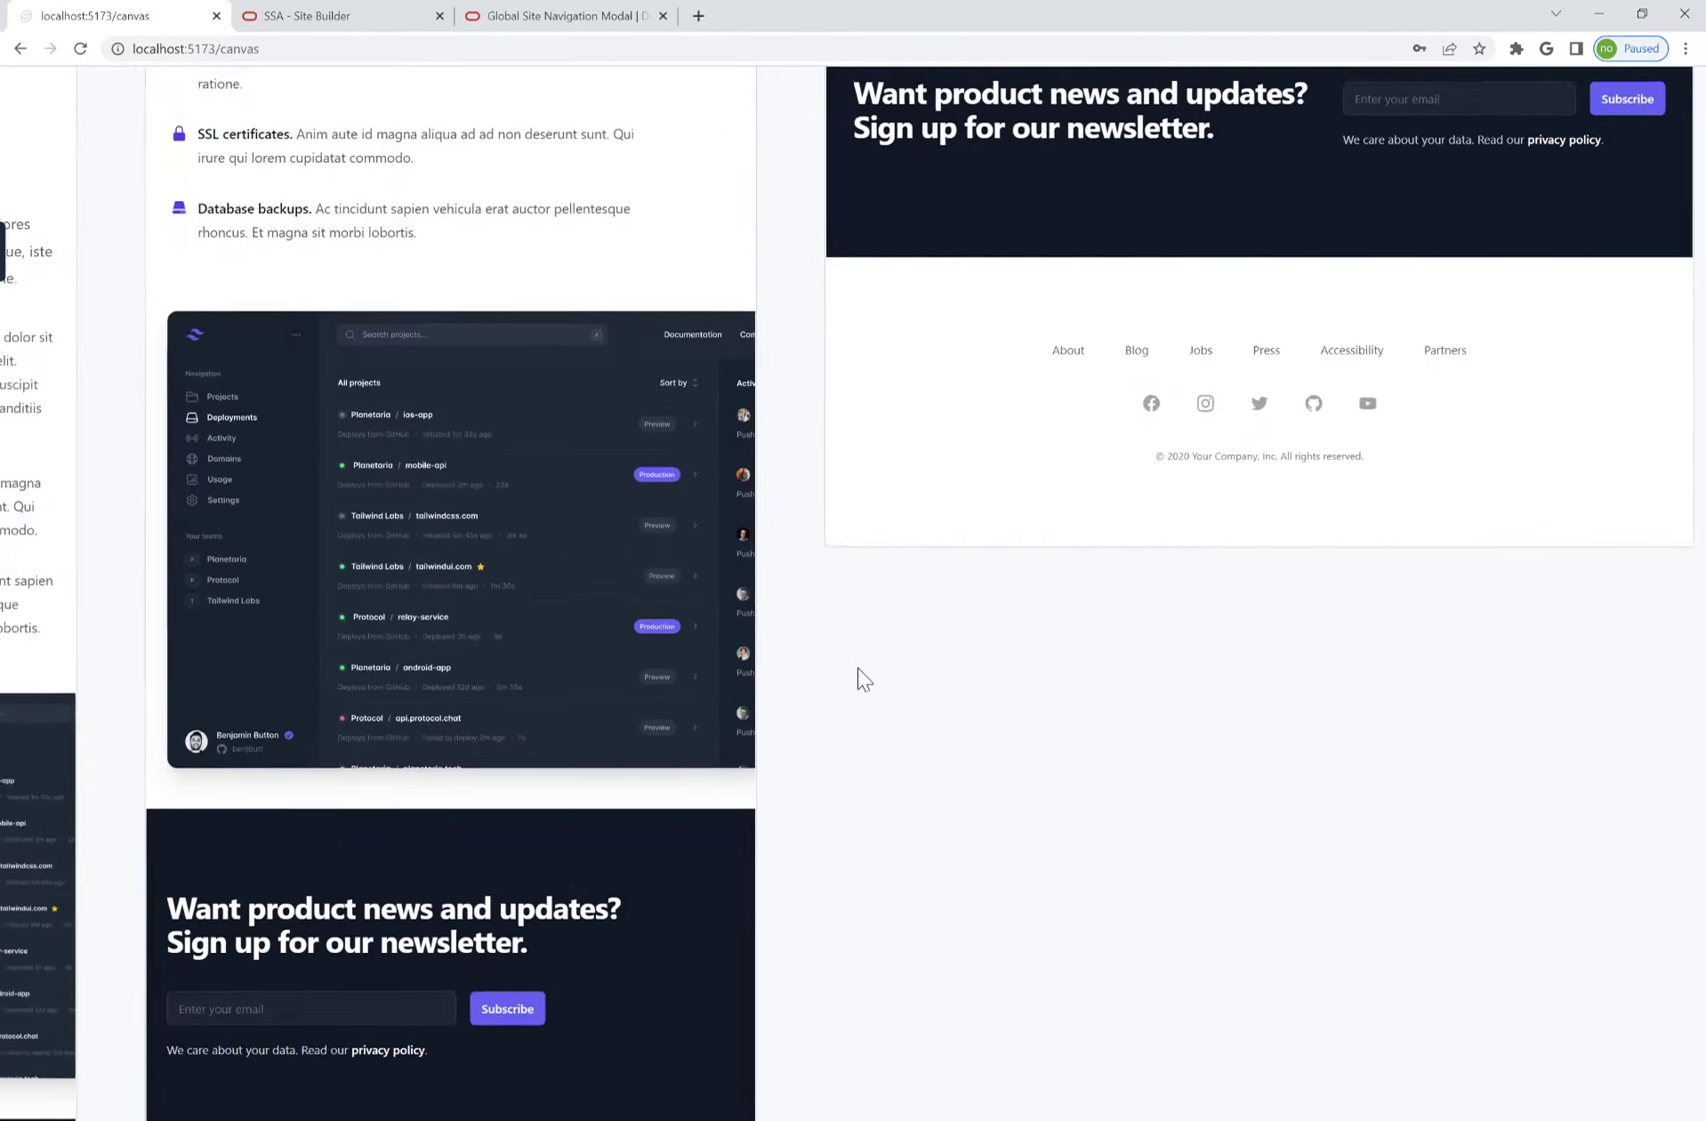
left_click_drag(845, 665, 1229, 594)
left_click_drag(1223, 779, 1260, 288)
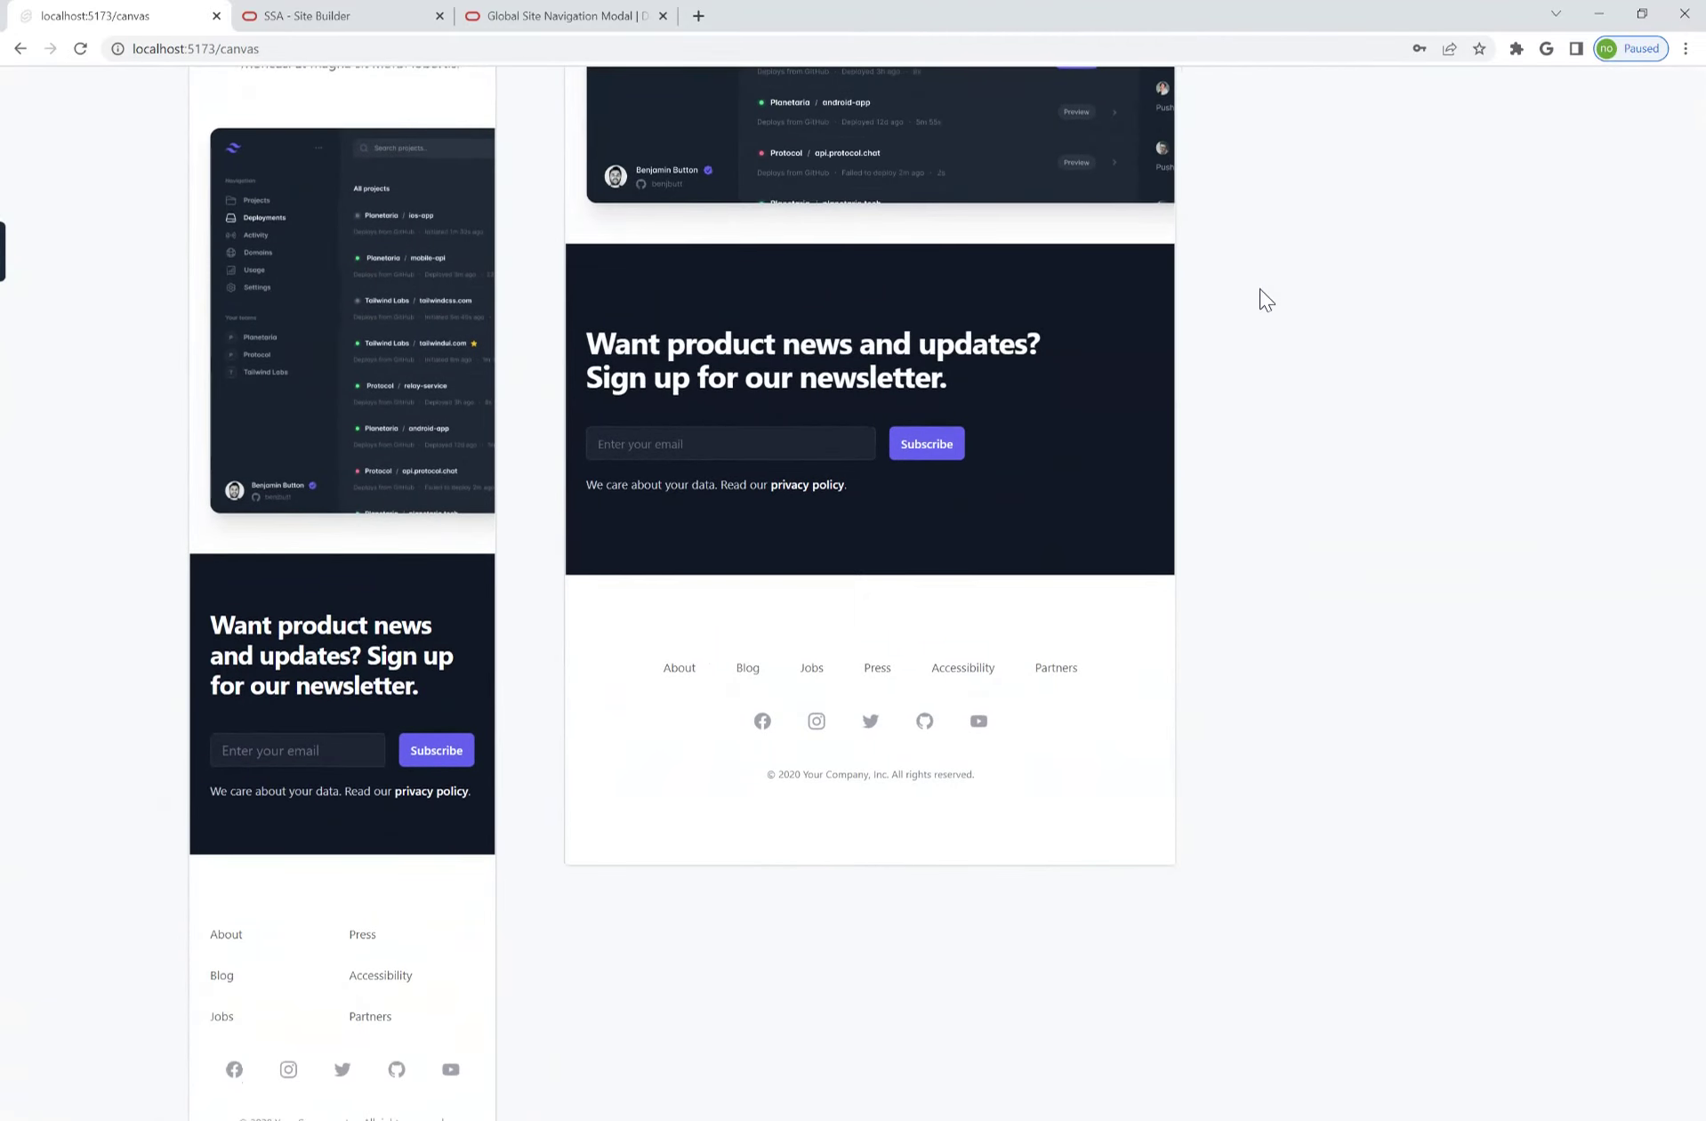
left_click_drag(1005, 934, 584, 907)
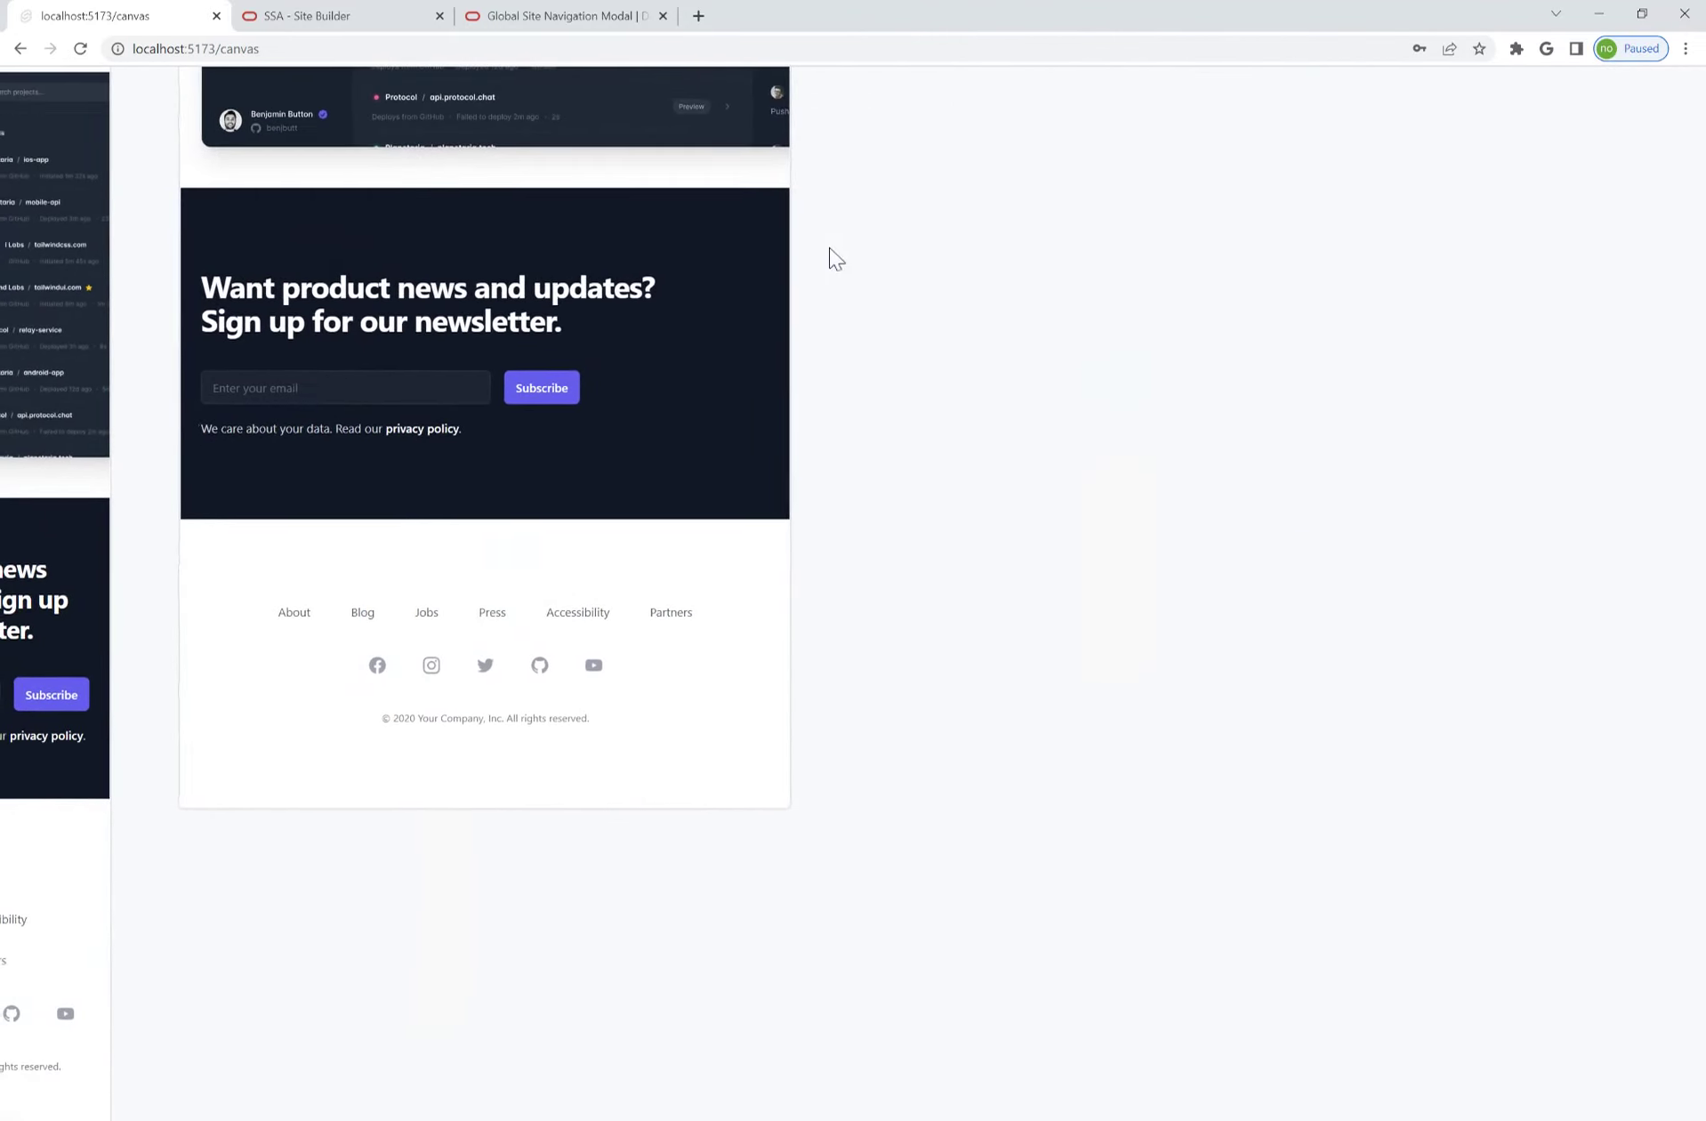
left_click_drag(850, 229, 1054, 974)
left_click_drag(1098, 197, 1020, 898)
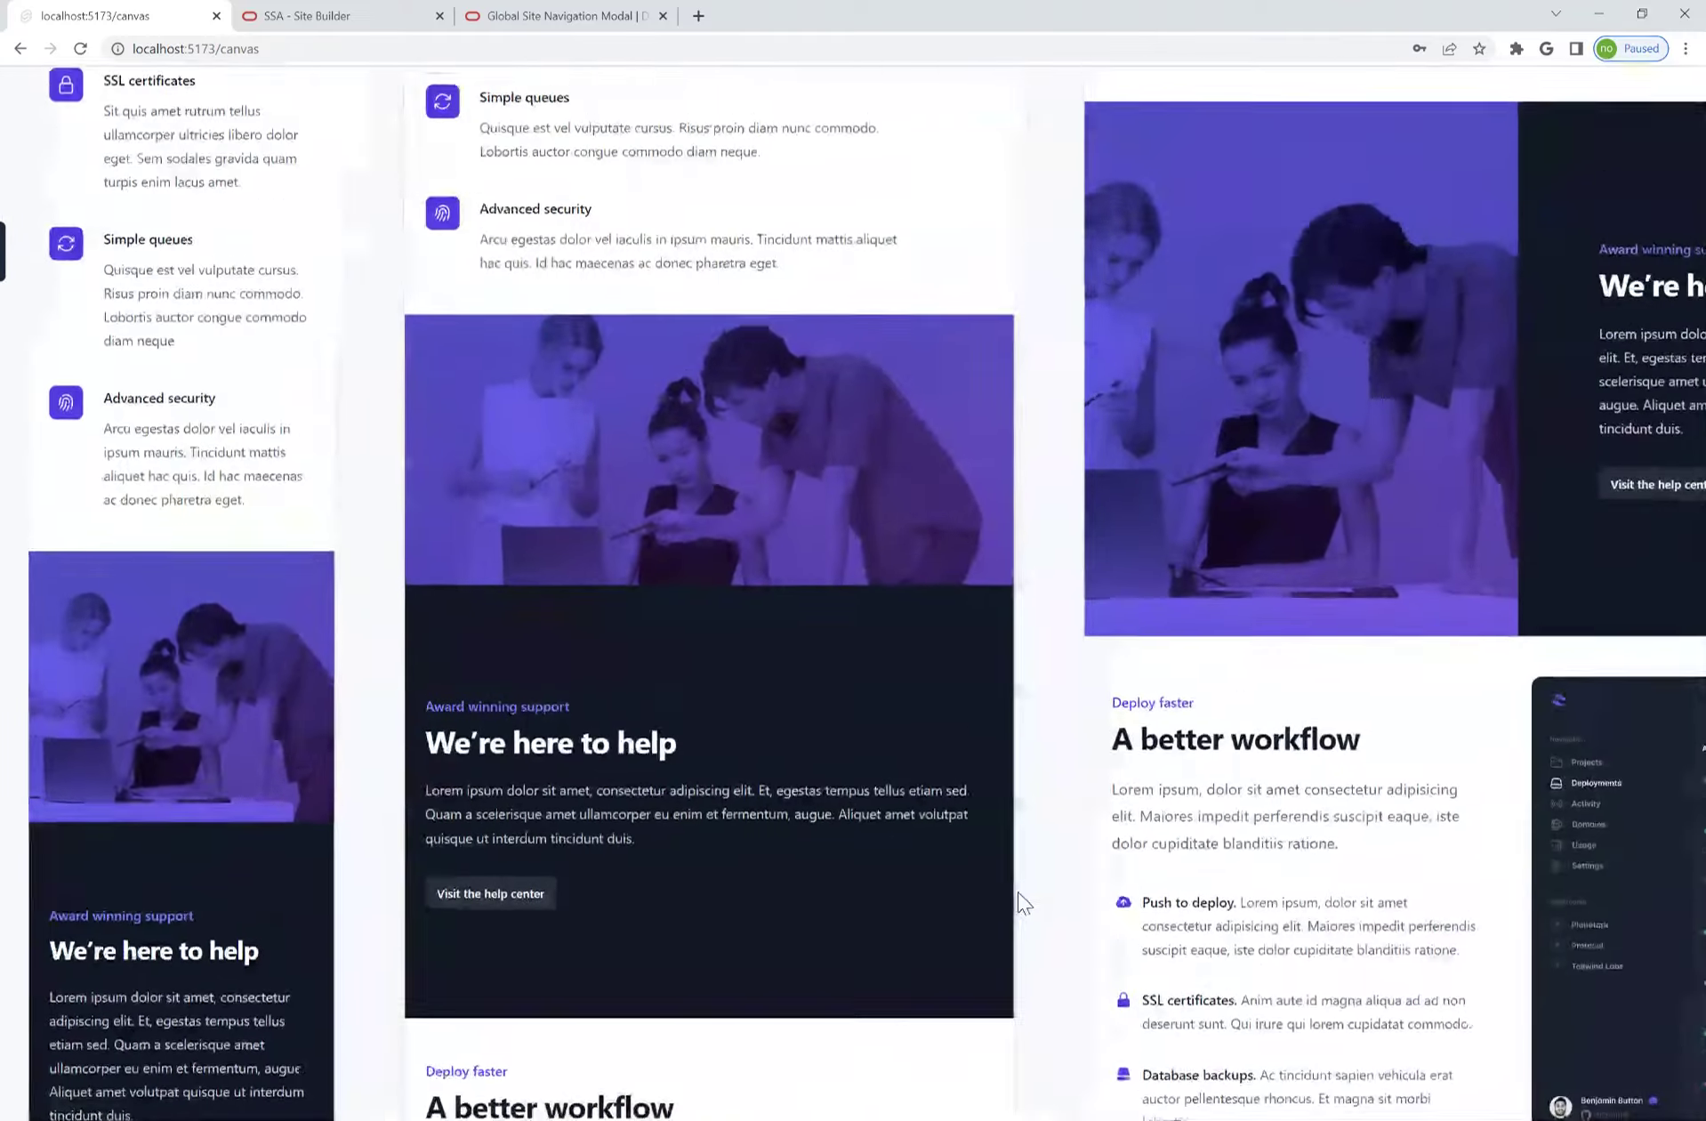
left_click_drag(1020, 294, 1005, 872)
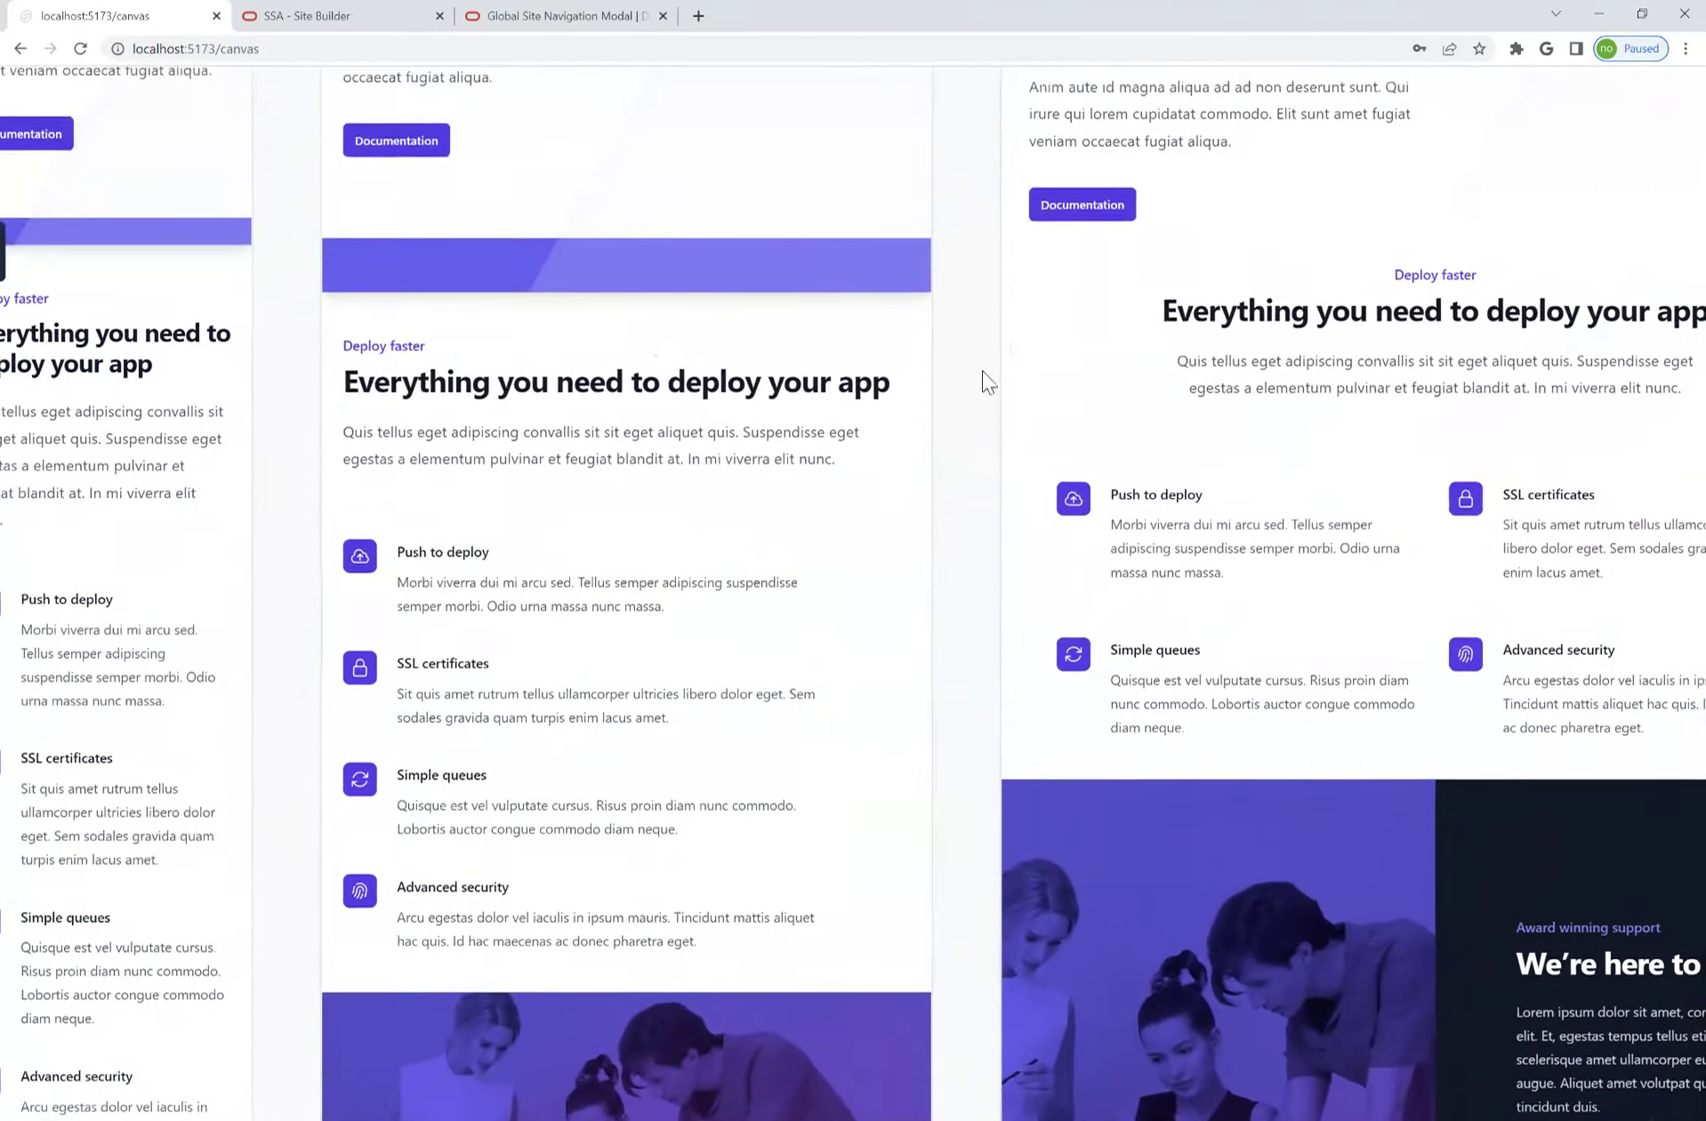
left_click_drag(982, 371, 982, 738)
left_click_drag(980, 279, 1089, 287)
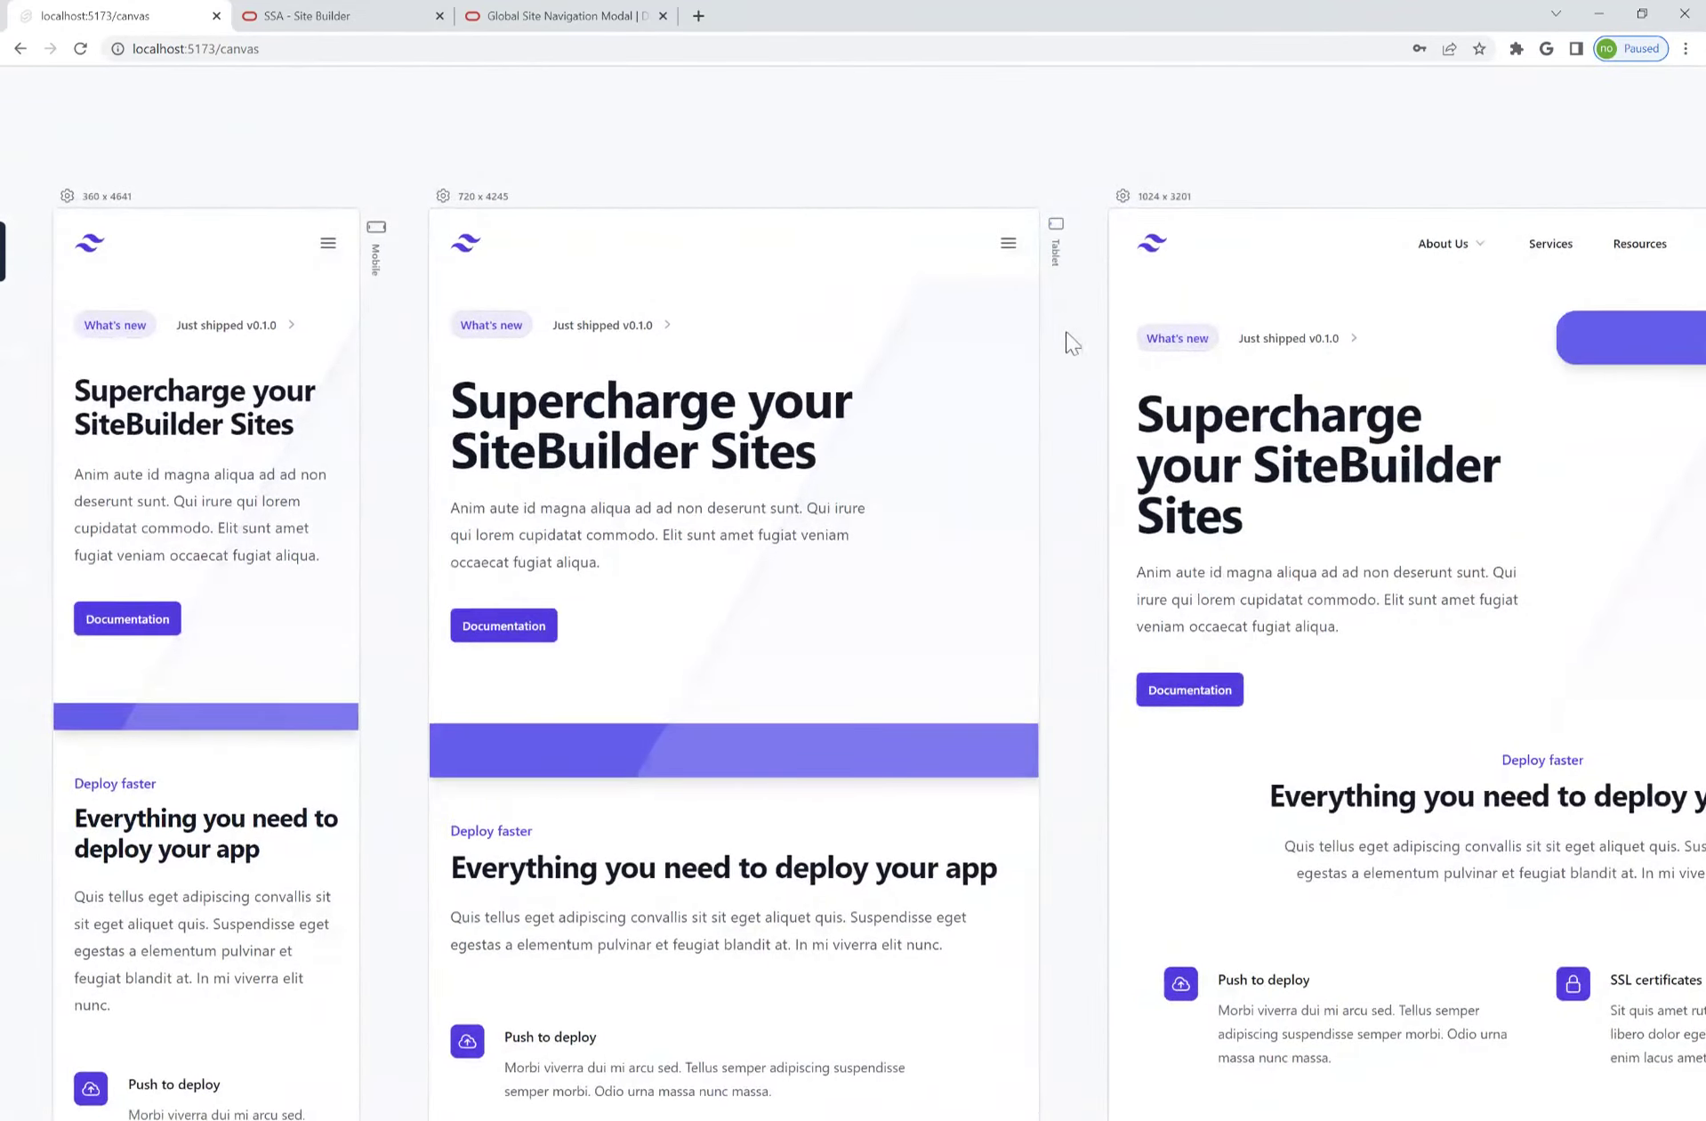
scroll(1064, 331, "down", 3)
scroll(1080, 377, "up", 1)
left_click_drag(1049, 376, 856, 331)
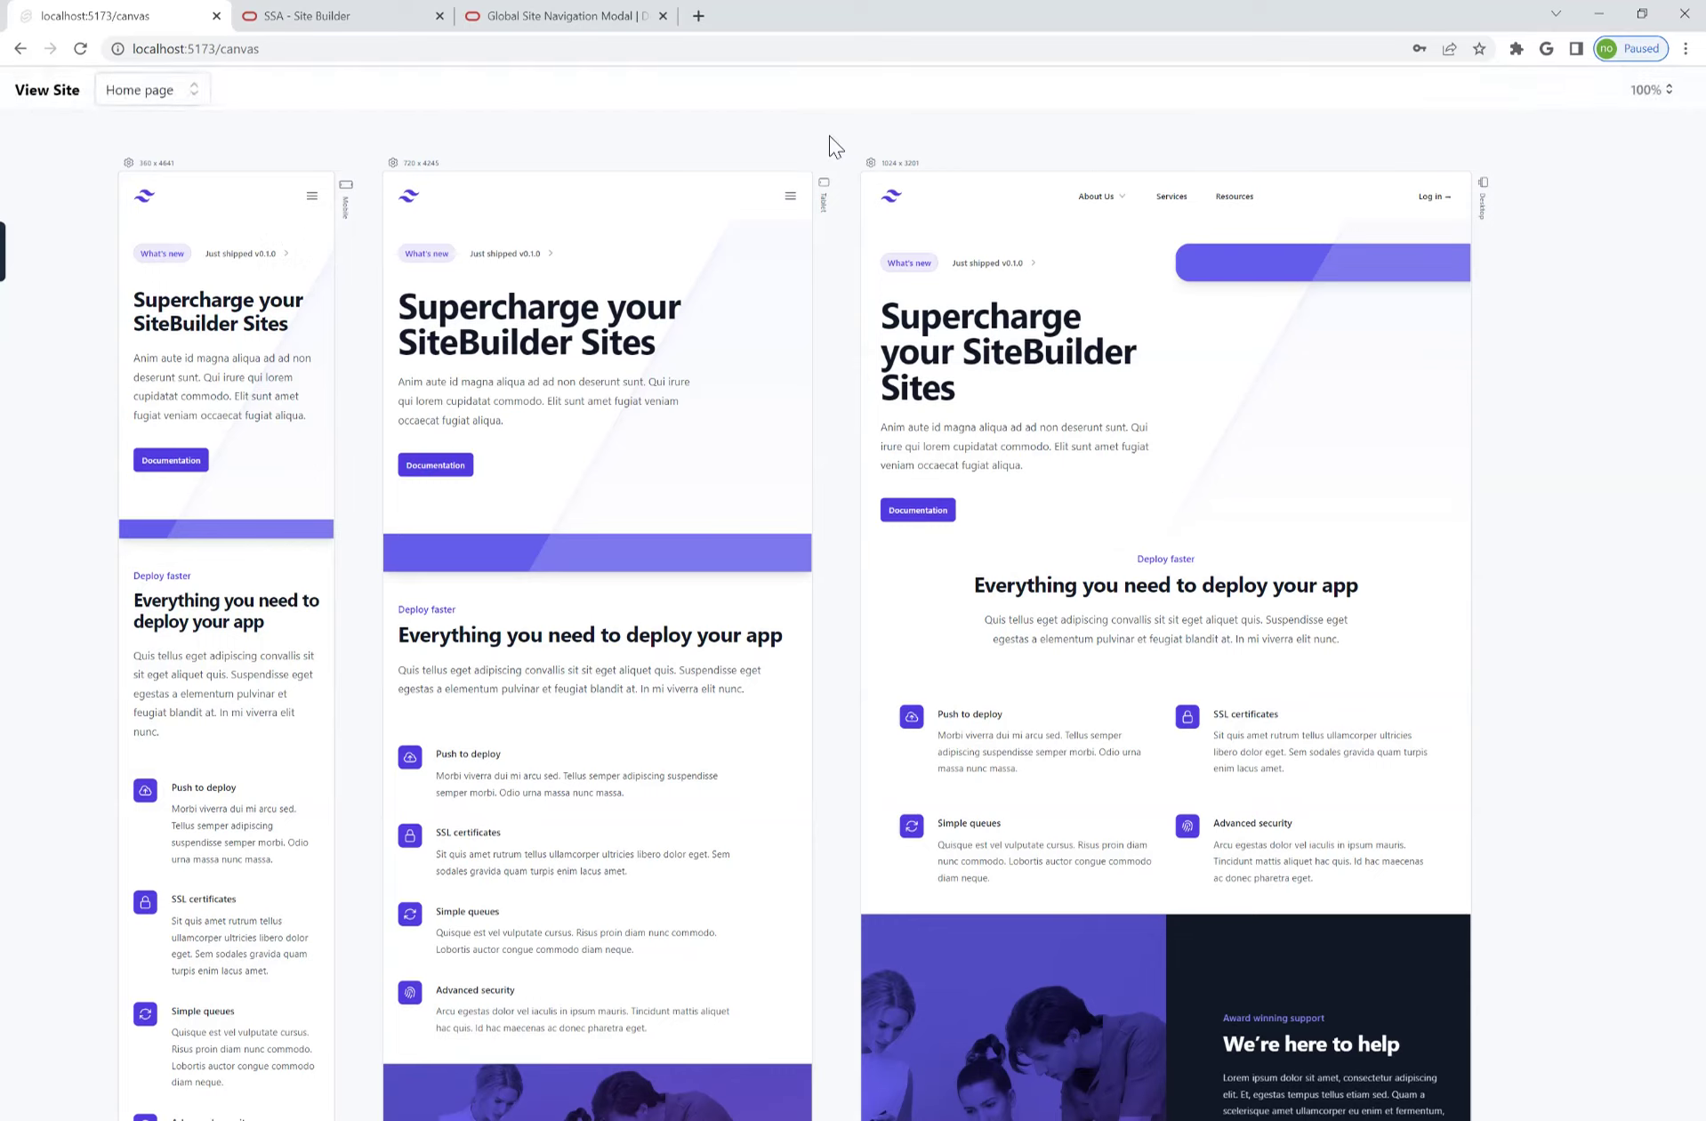
- Check the About Us submenu in the mobile, tablet and desktop previews, and follow the Our Team link in the mobile preview
left_click(310, 202)
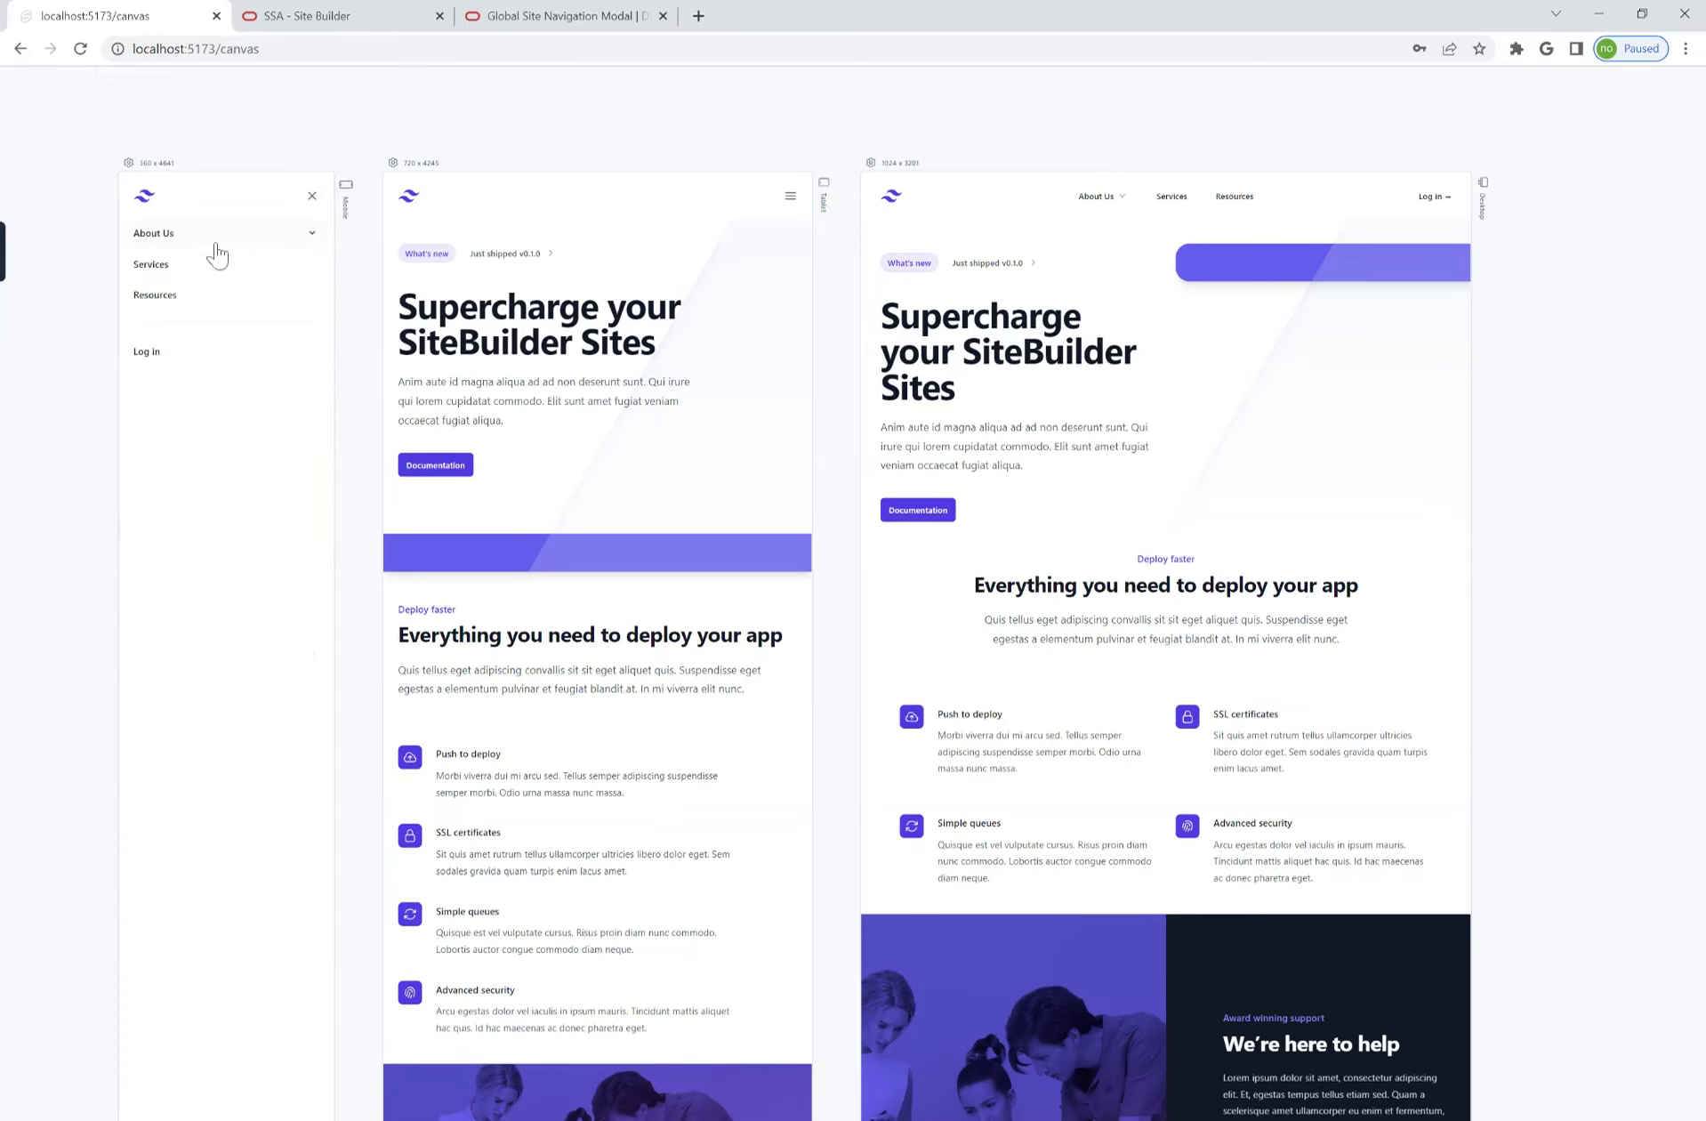
left_click(303, 236)
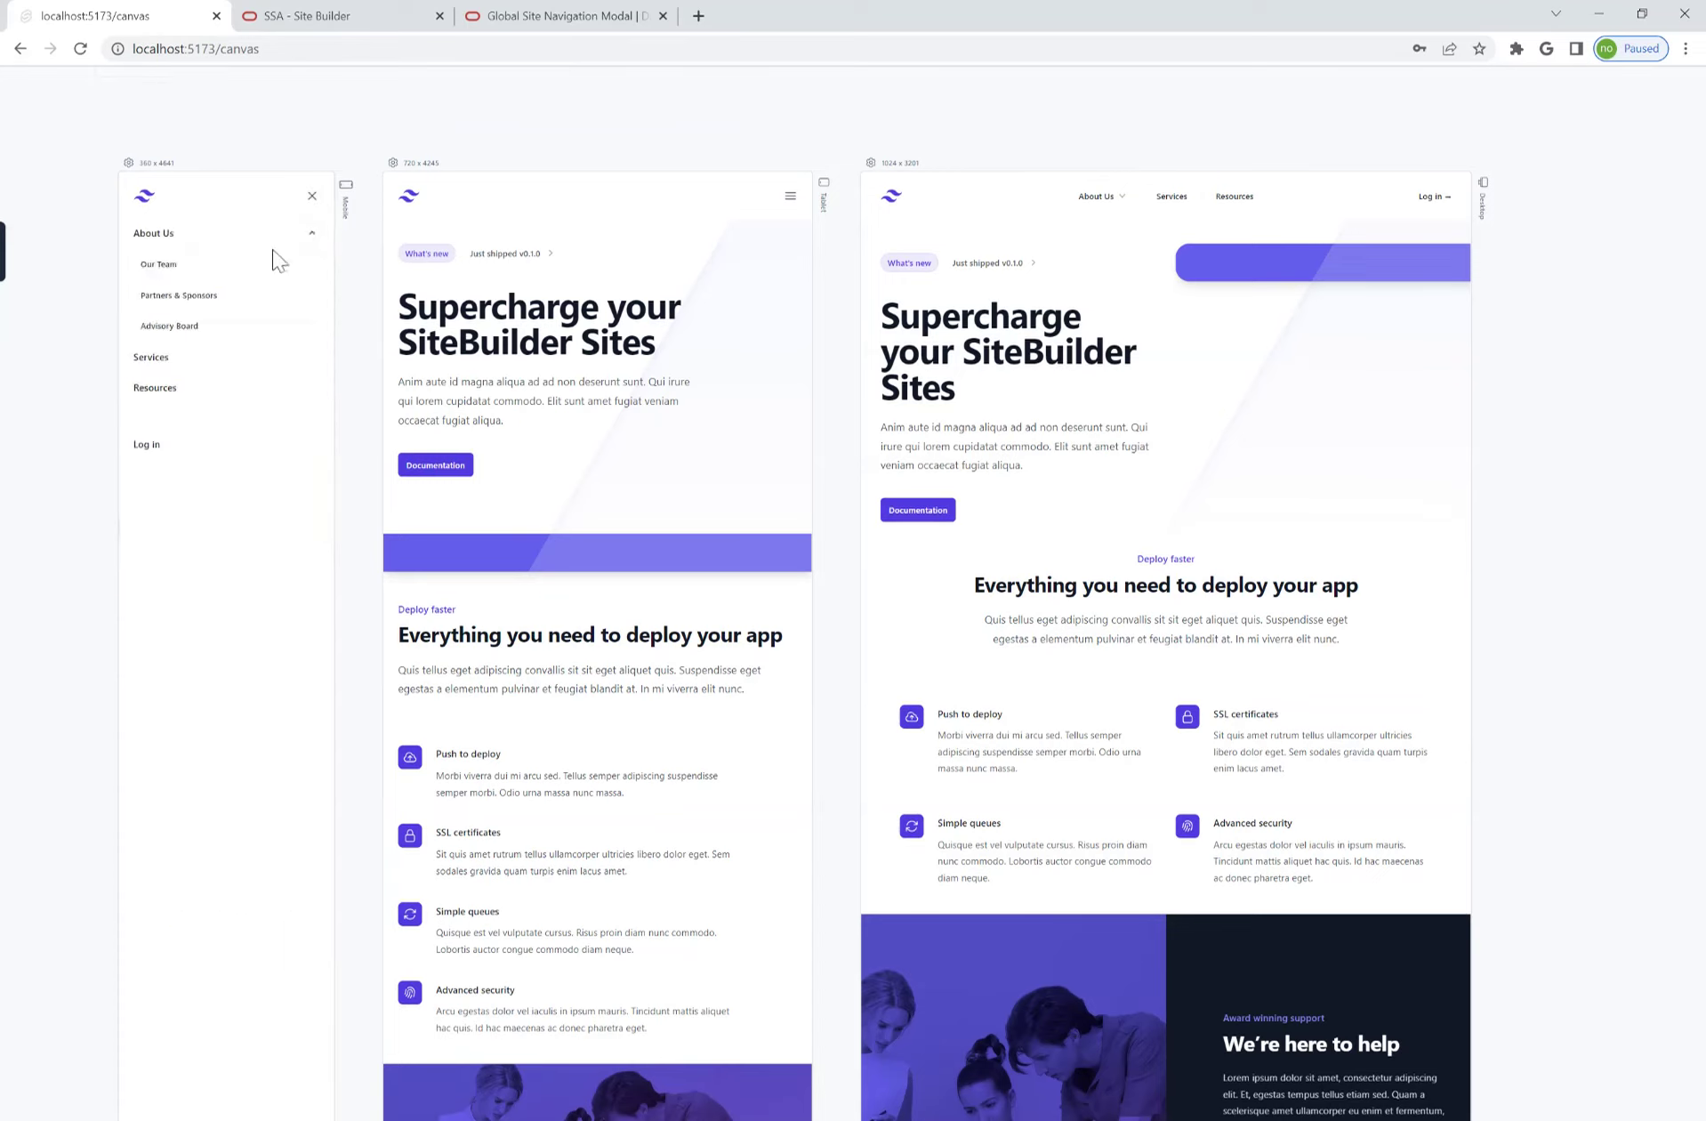
left_click(790, 197)
left_click(688, 231)
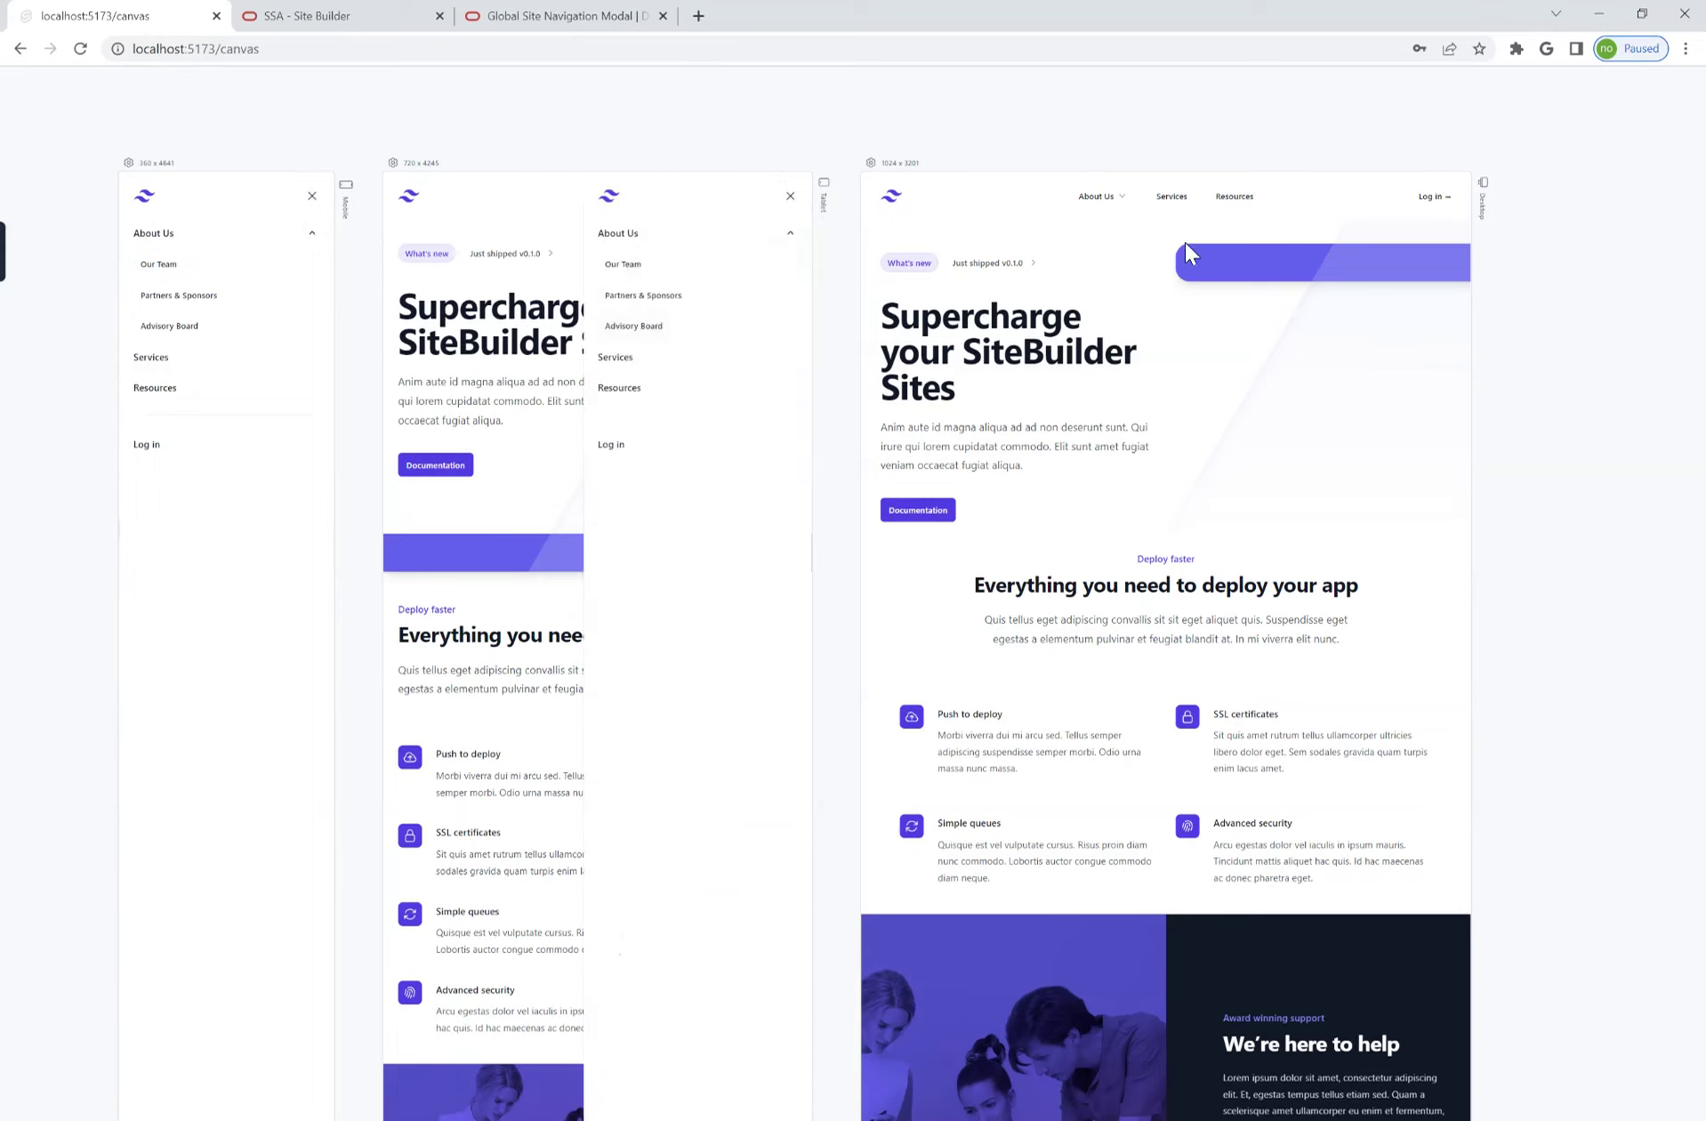
left_click(1117, 199)
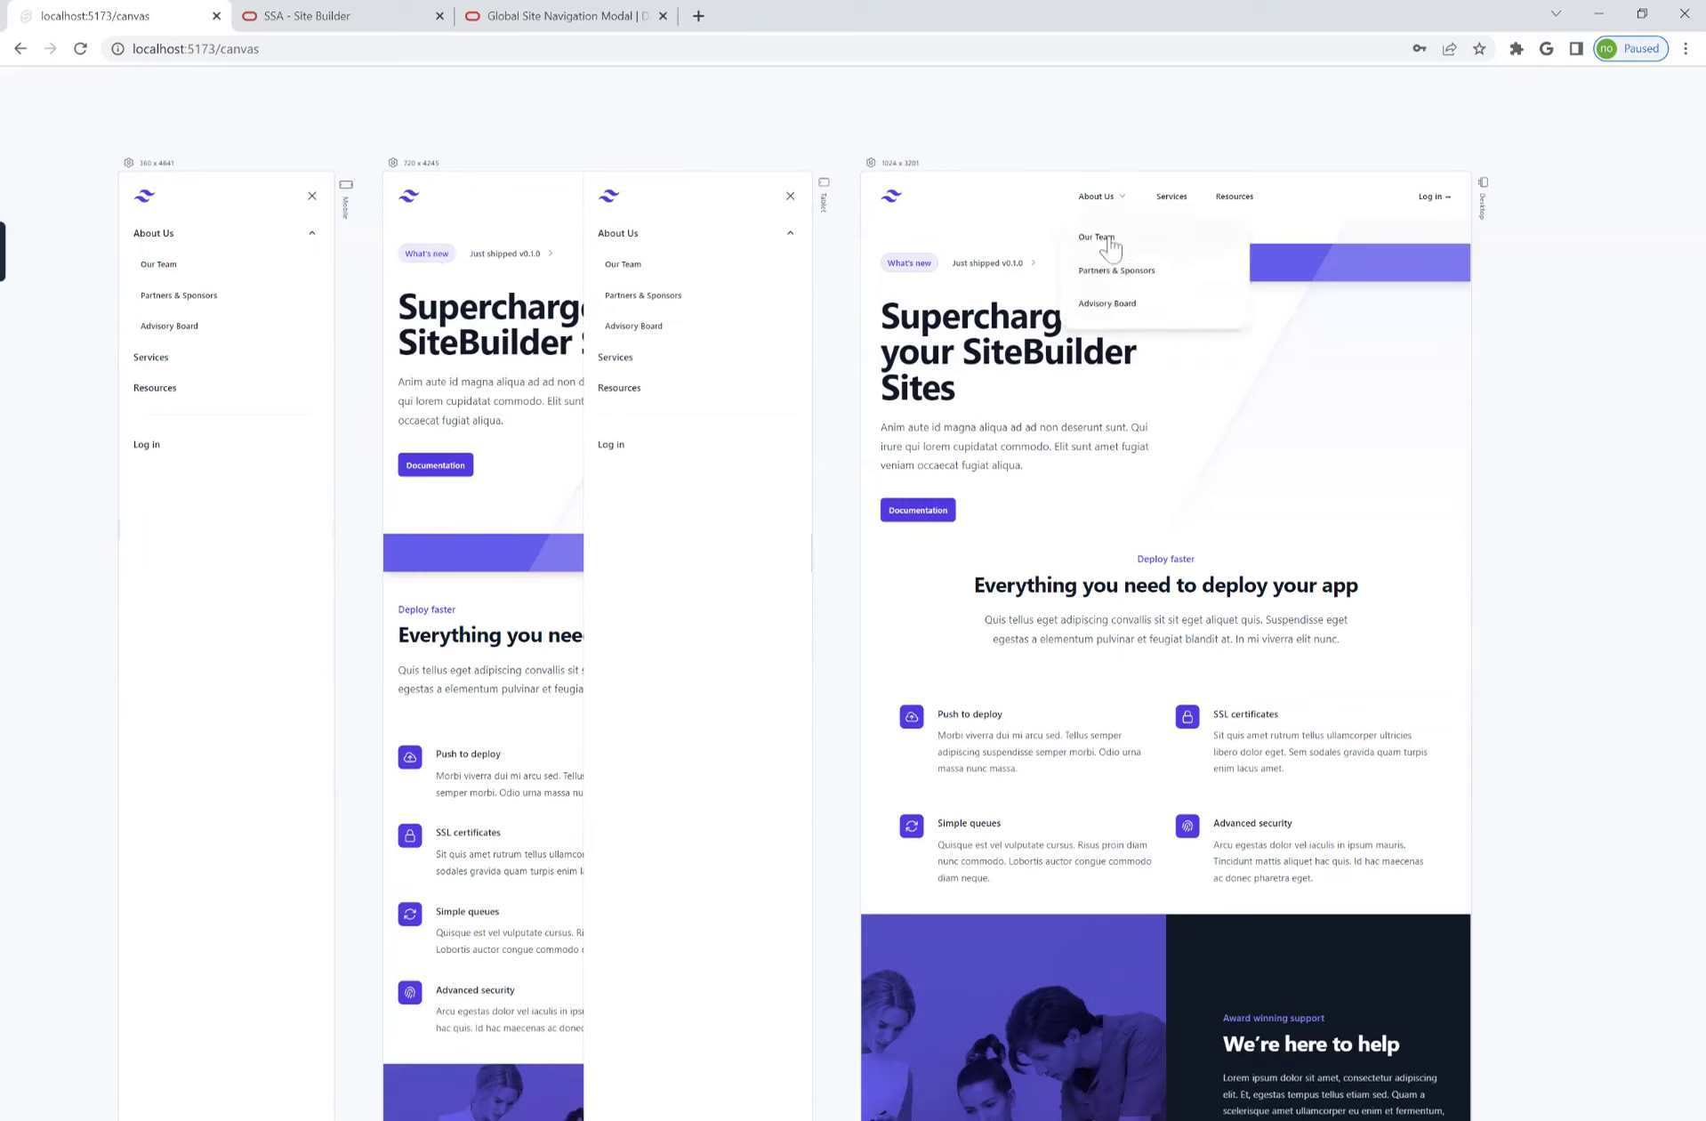
left_click(1117, 201)
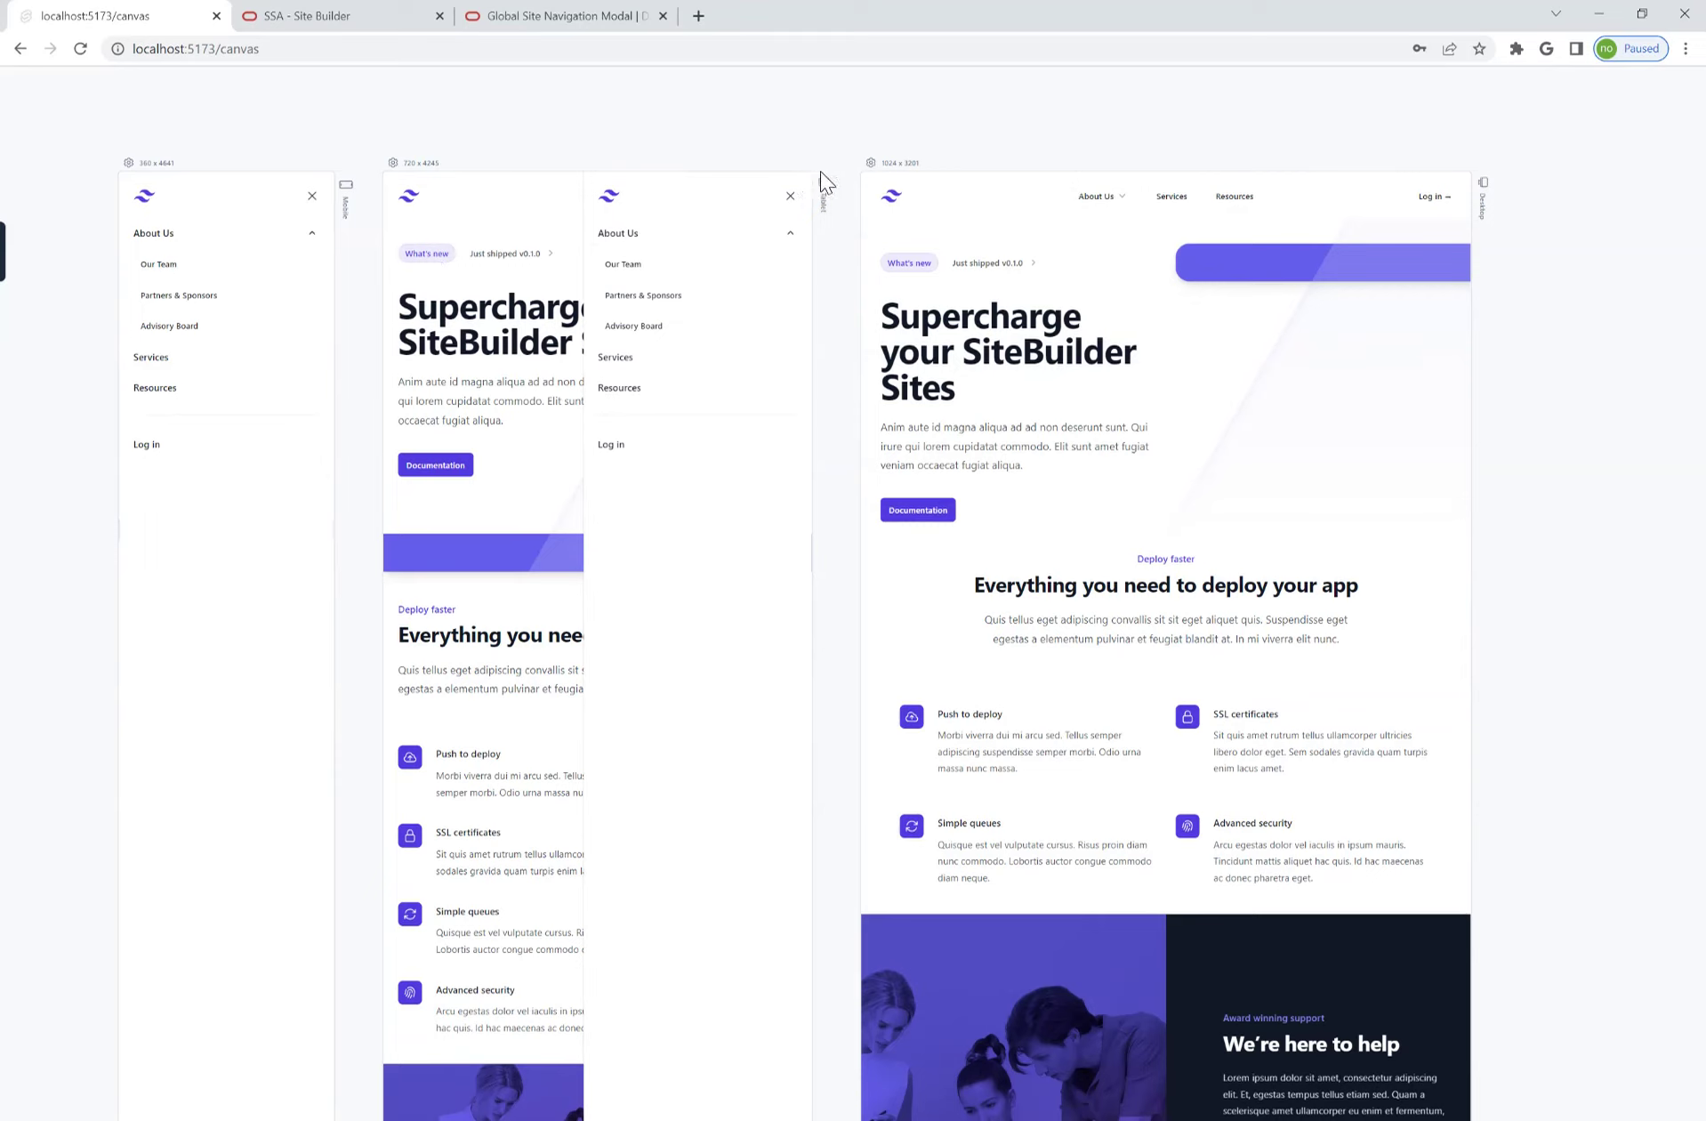
left_click(791, 197)
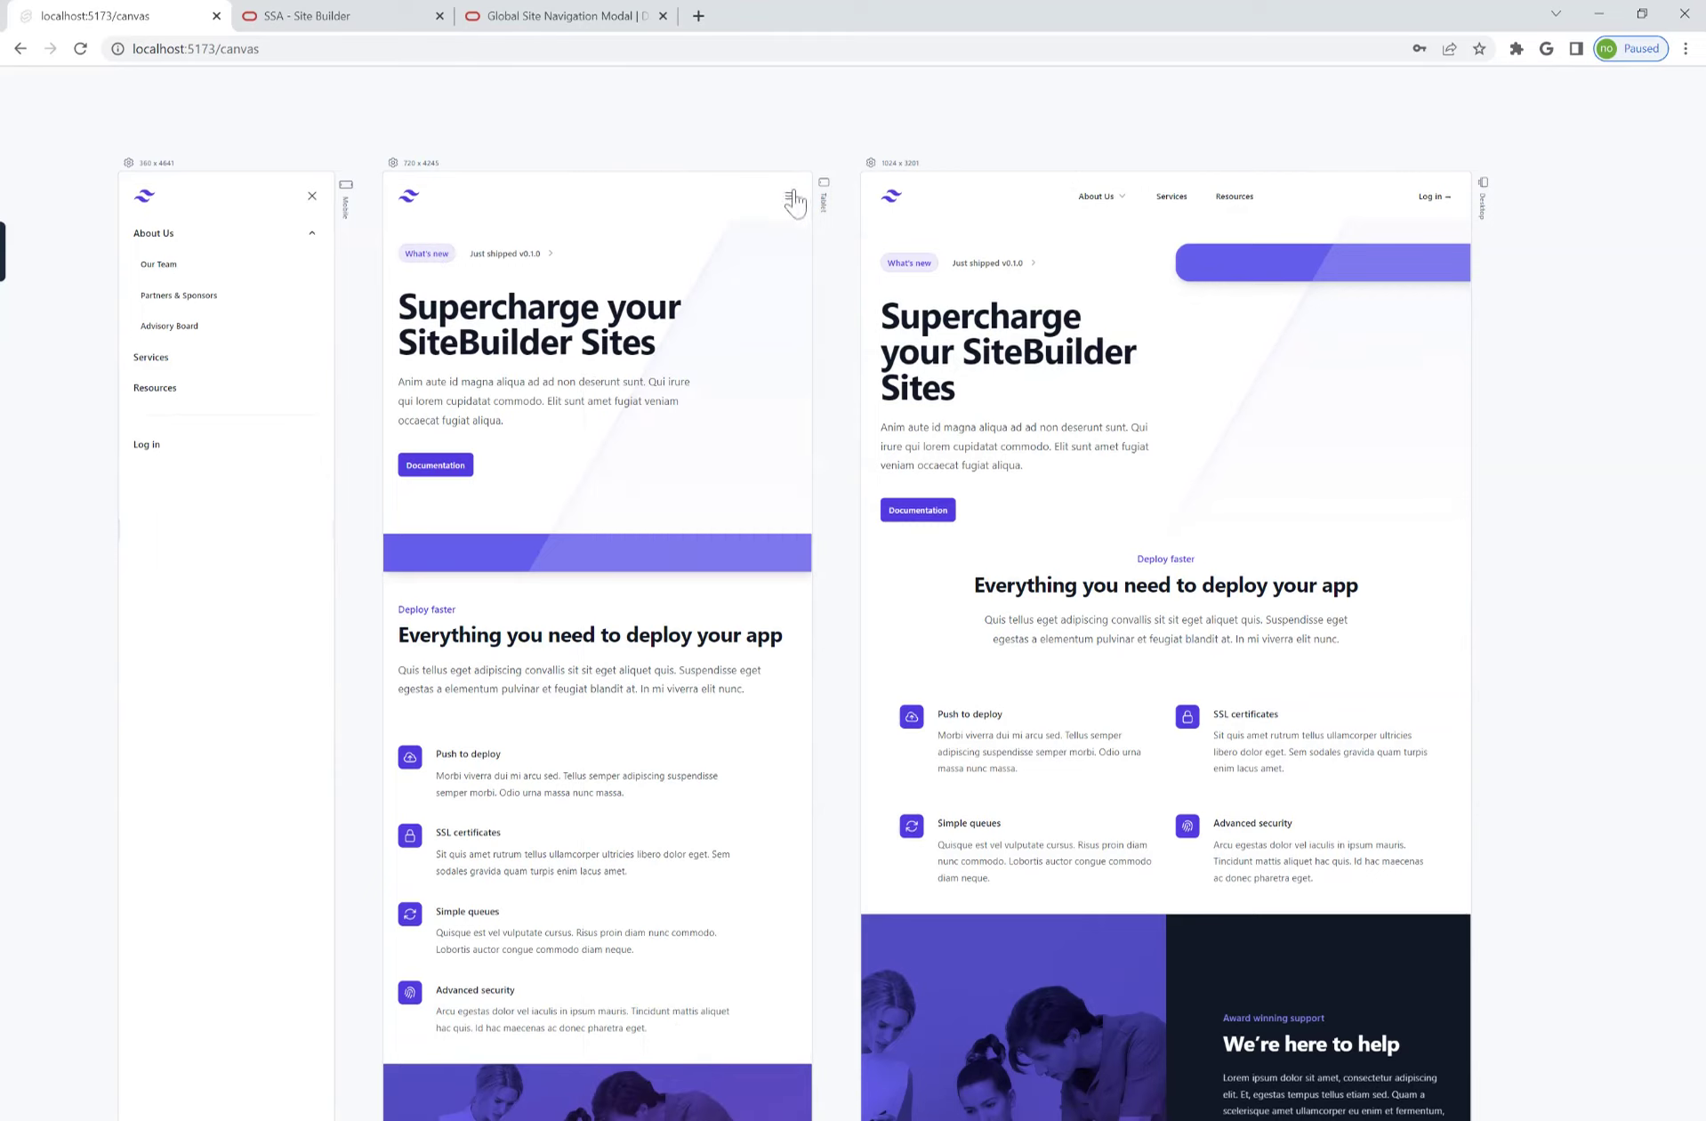
left_click(186, 267)
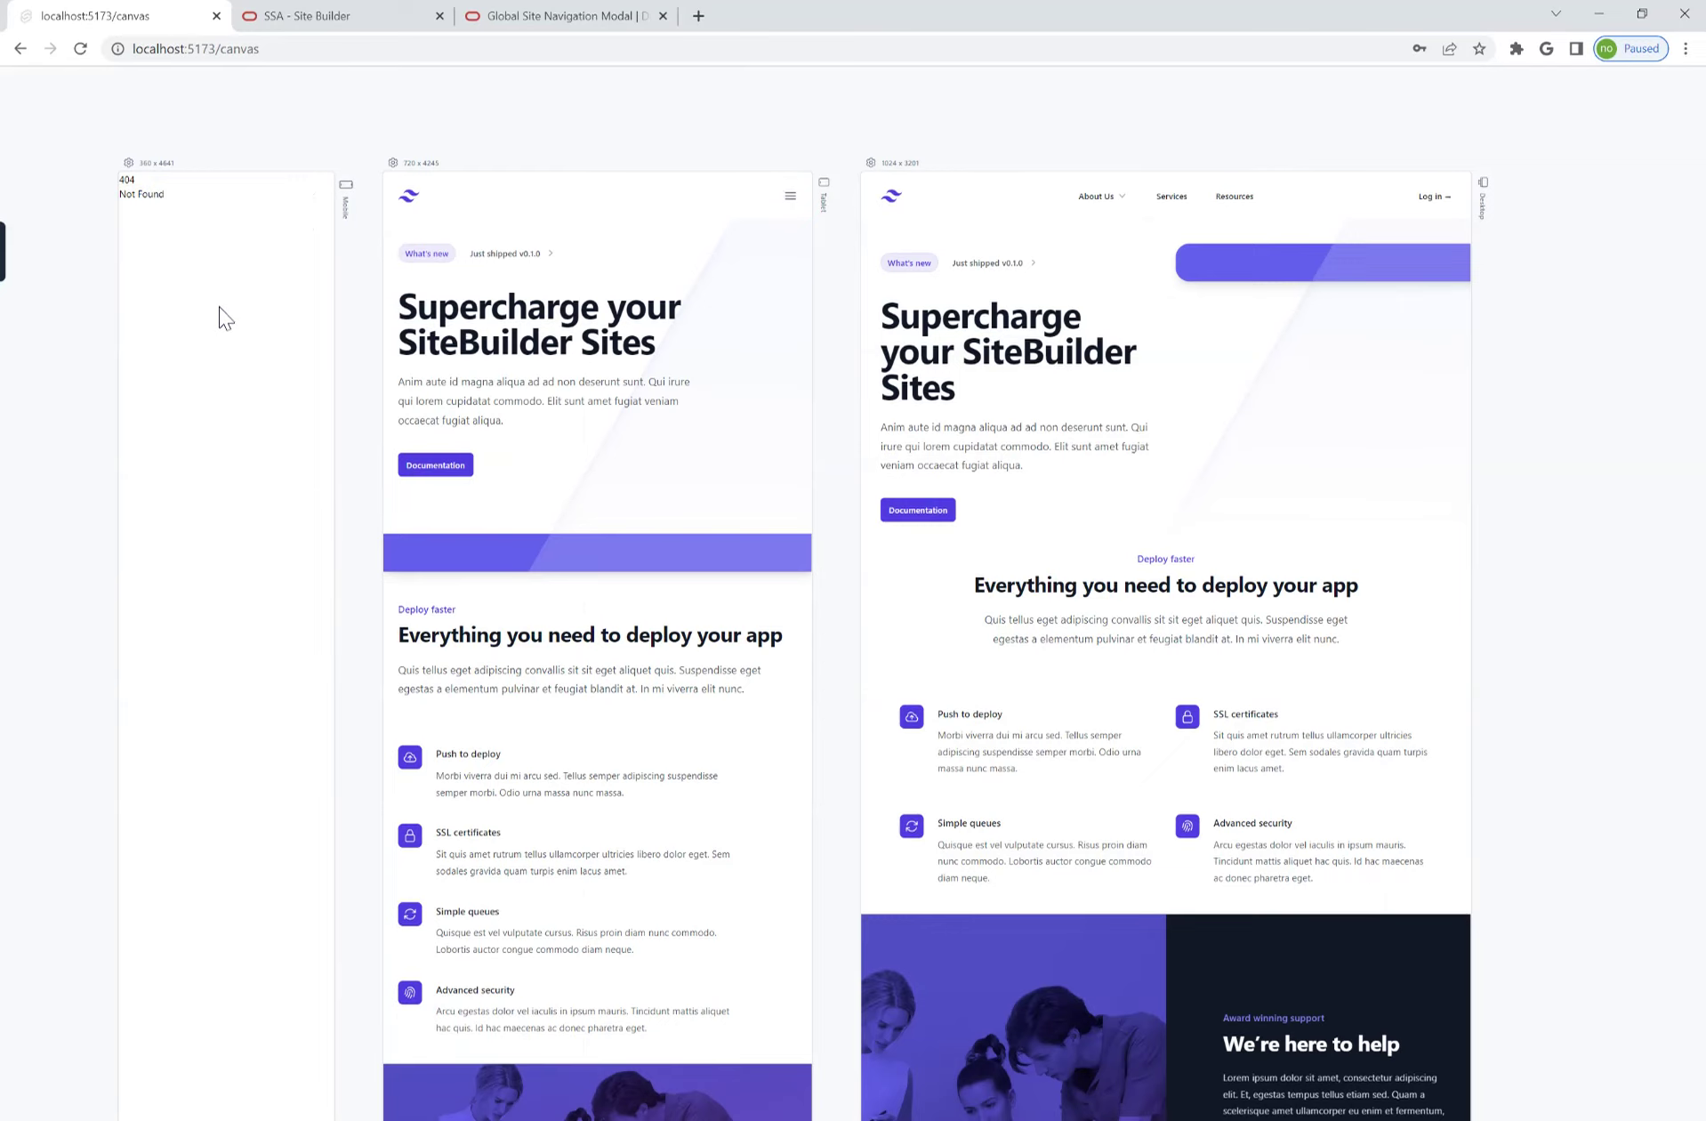
- Switch the page displayed on the canvas to Playground
mouse_move(658, 150)
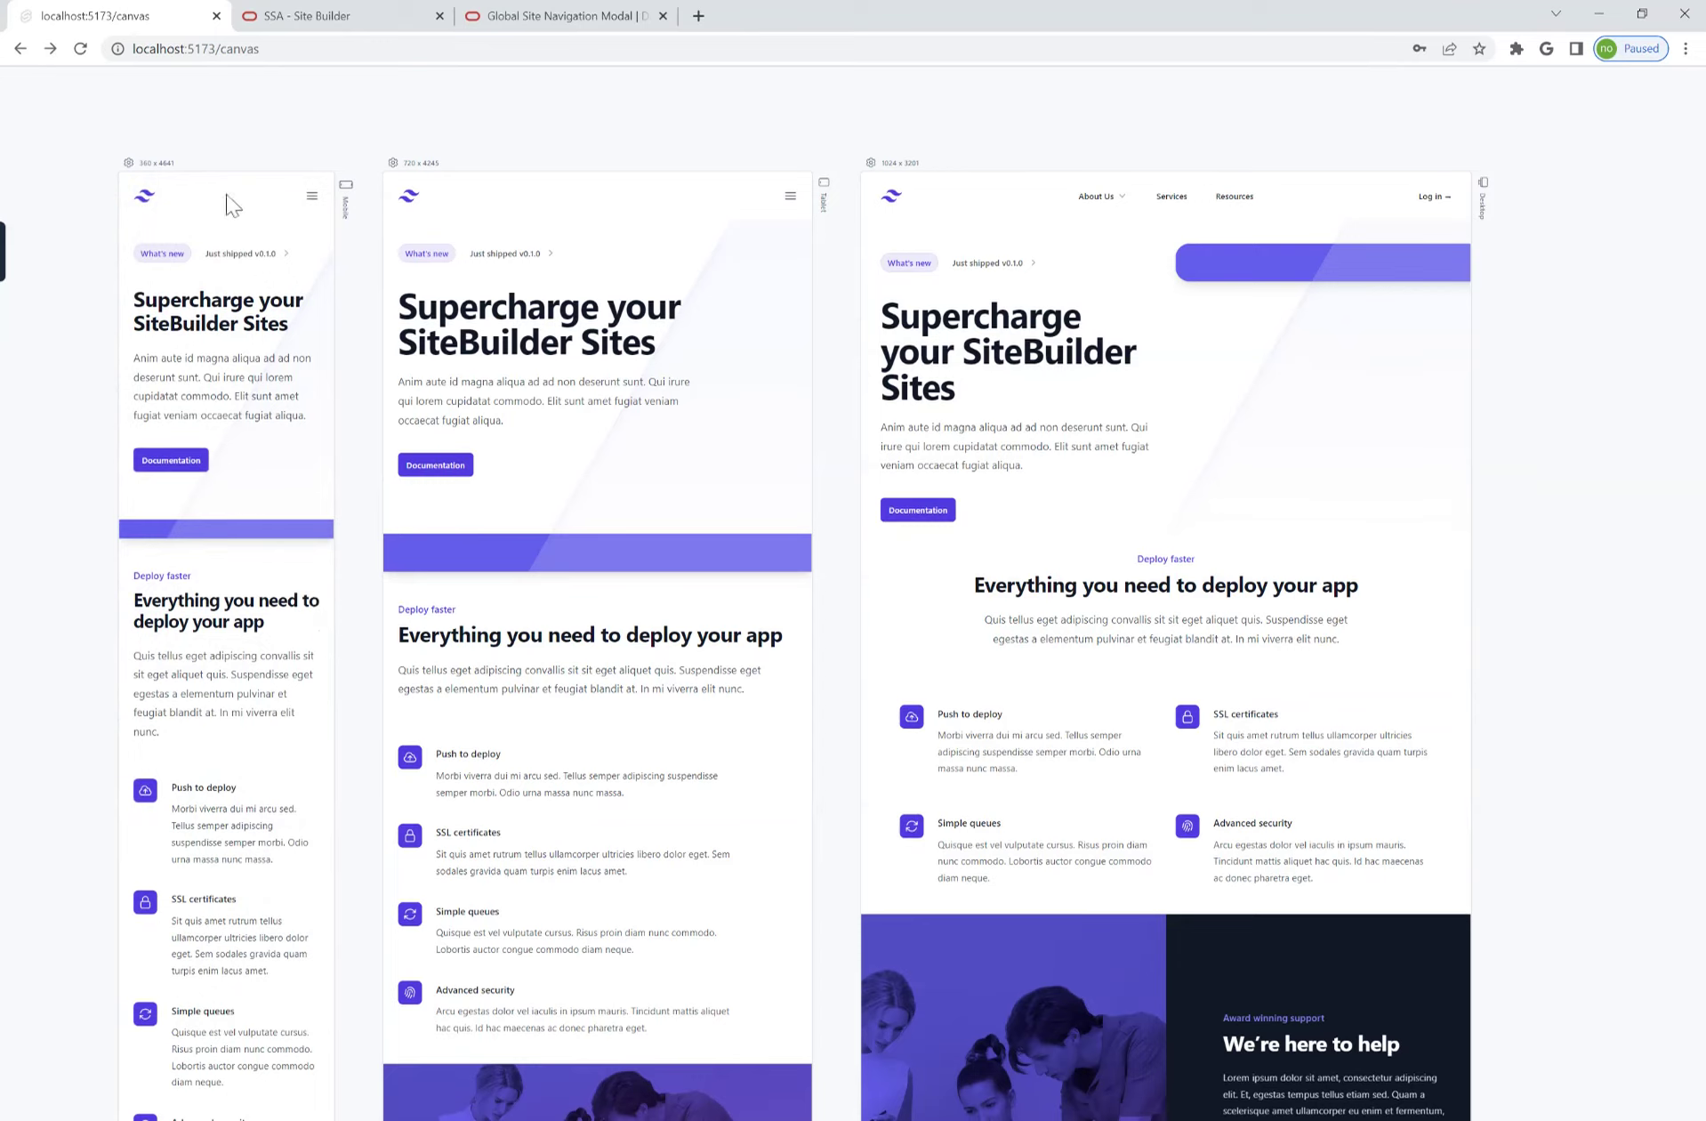
left_click(169, 91)
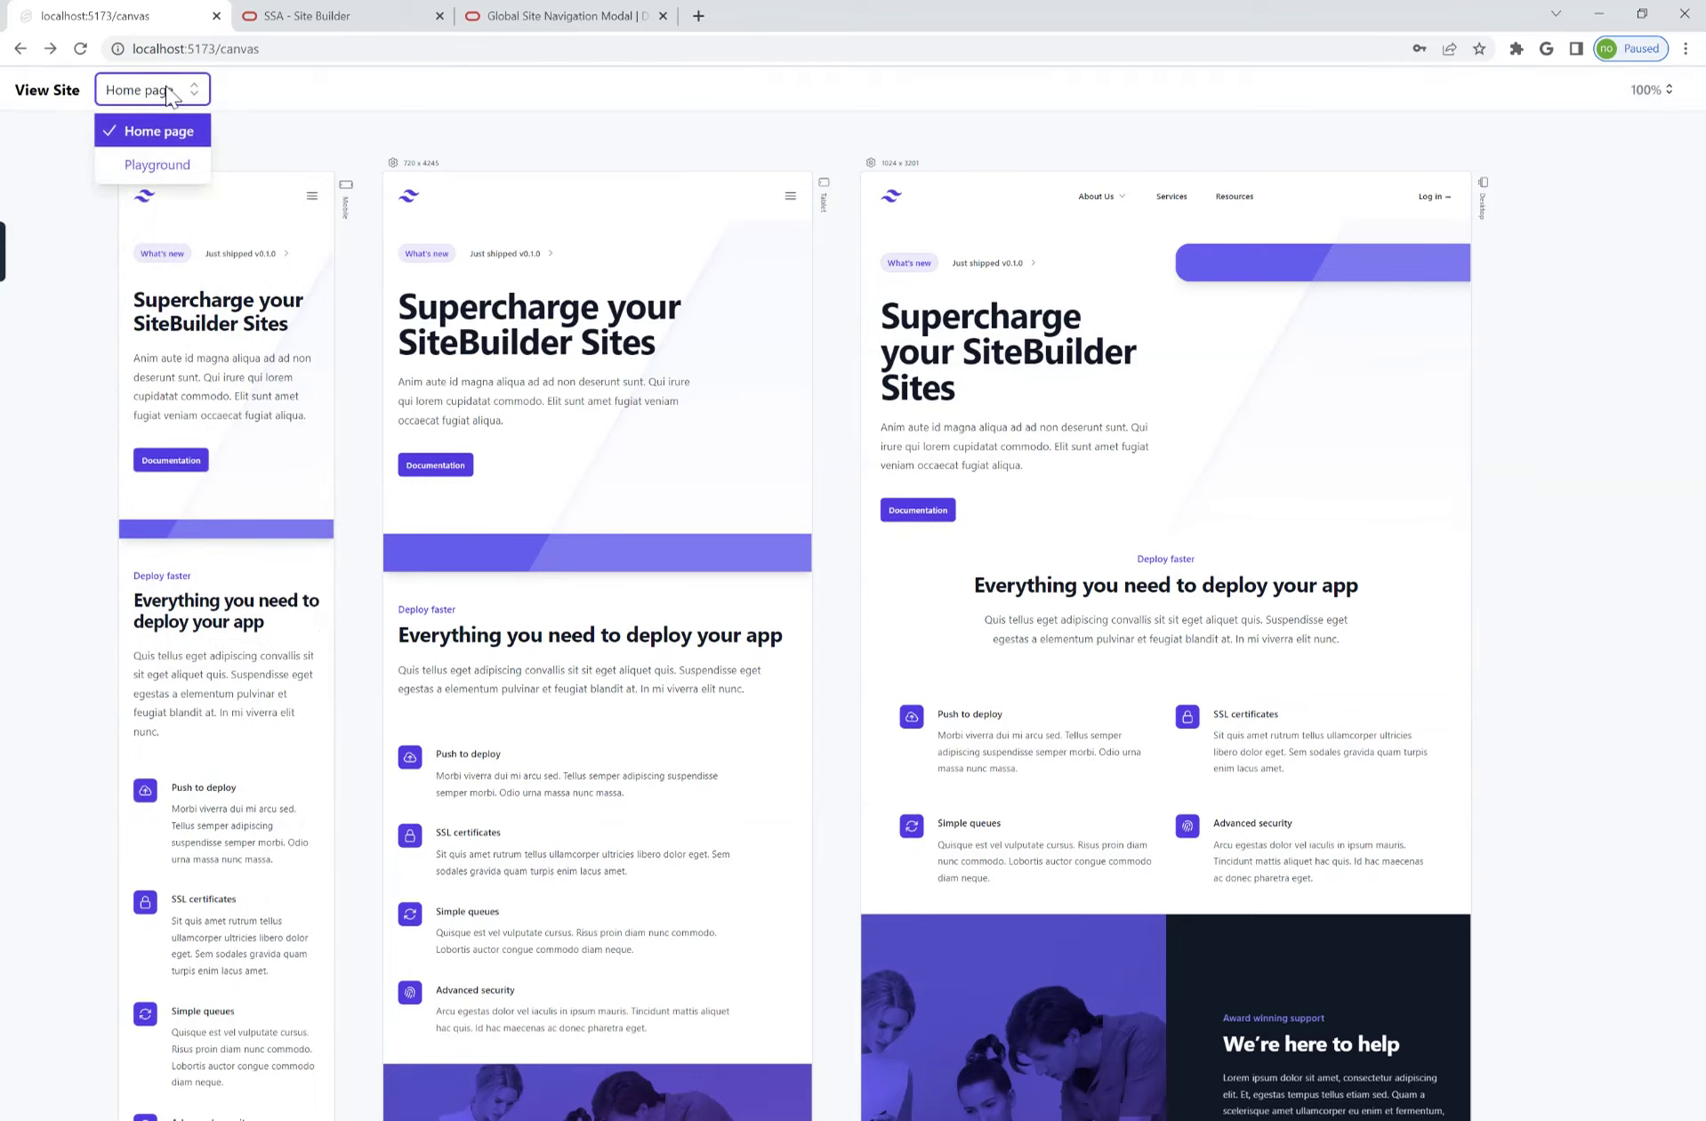
left_click(144, 156)
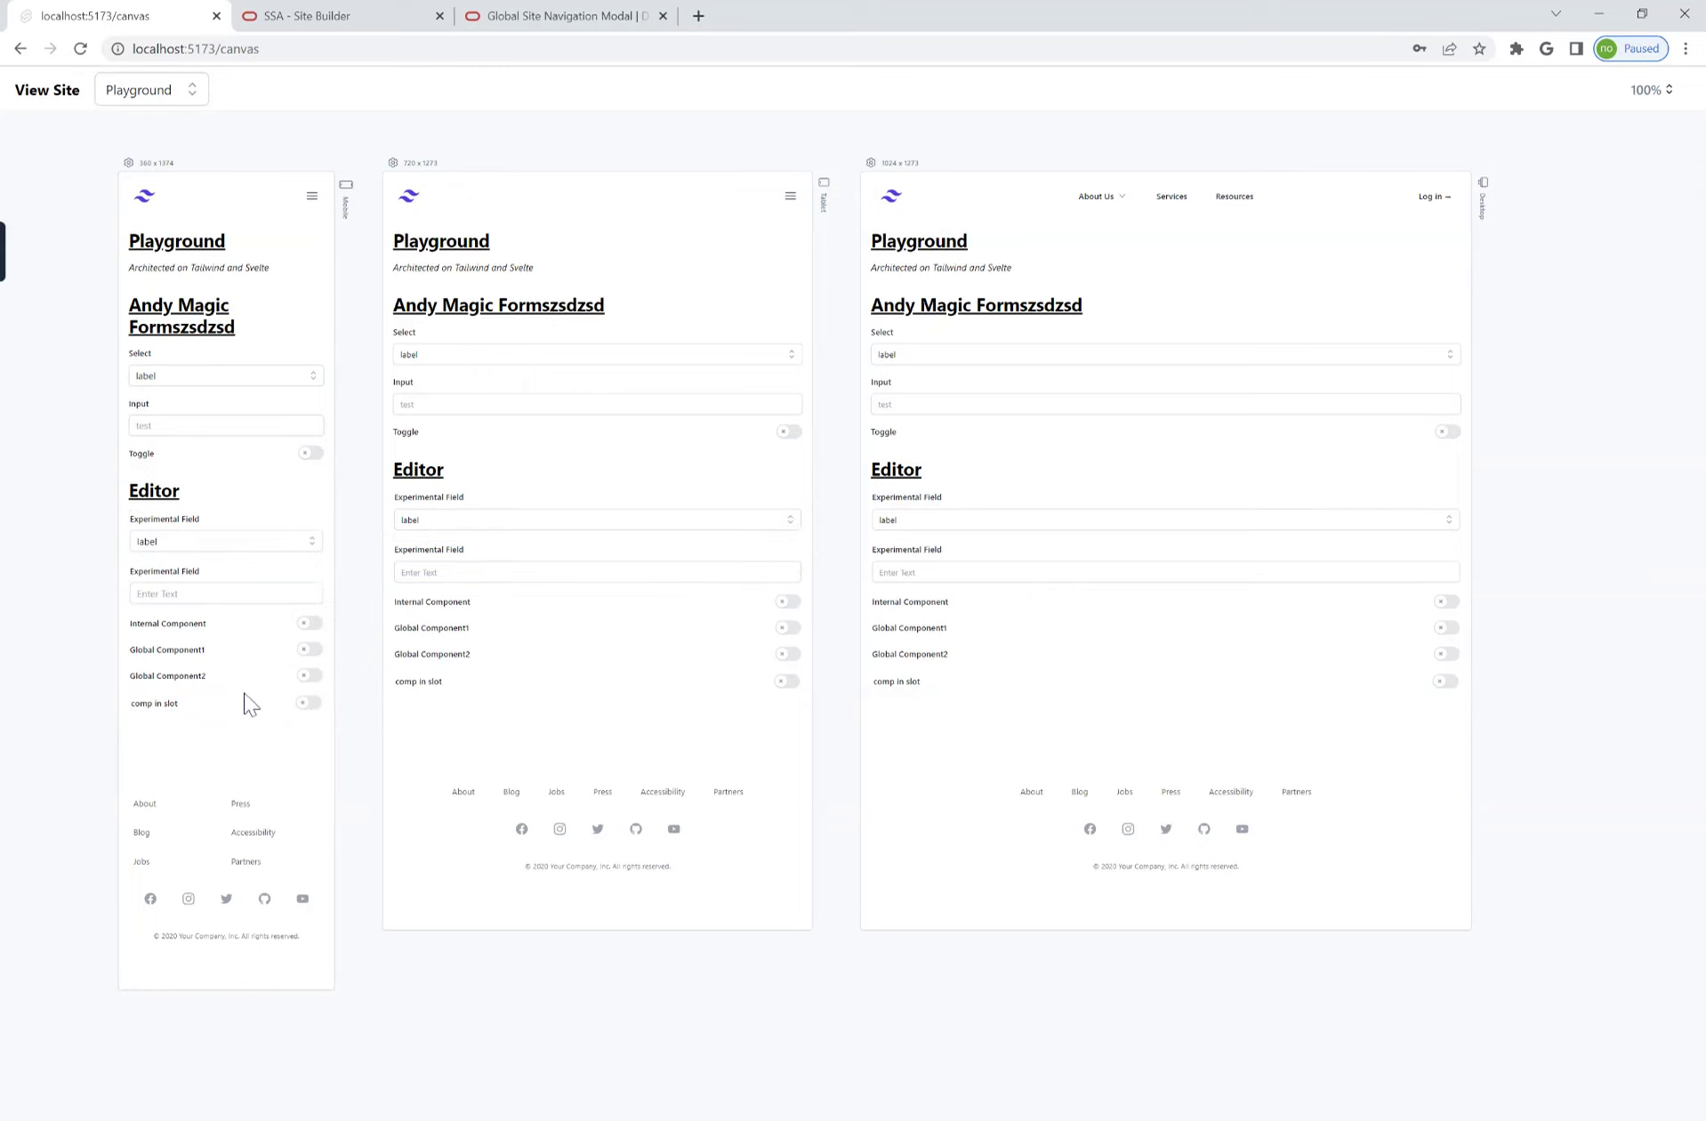
- Toggle Global Component2 on and off in the mobile and tablet previews, and leave it switched on in the mobile preview
left_click(310, 681)
left_click(313, 679)
left_click(776, 661)
left_click(837, 510)
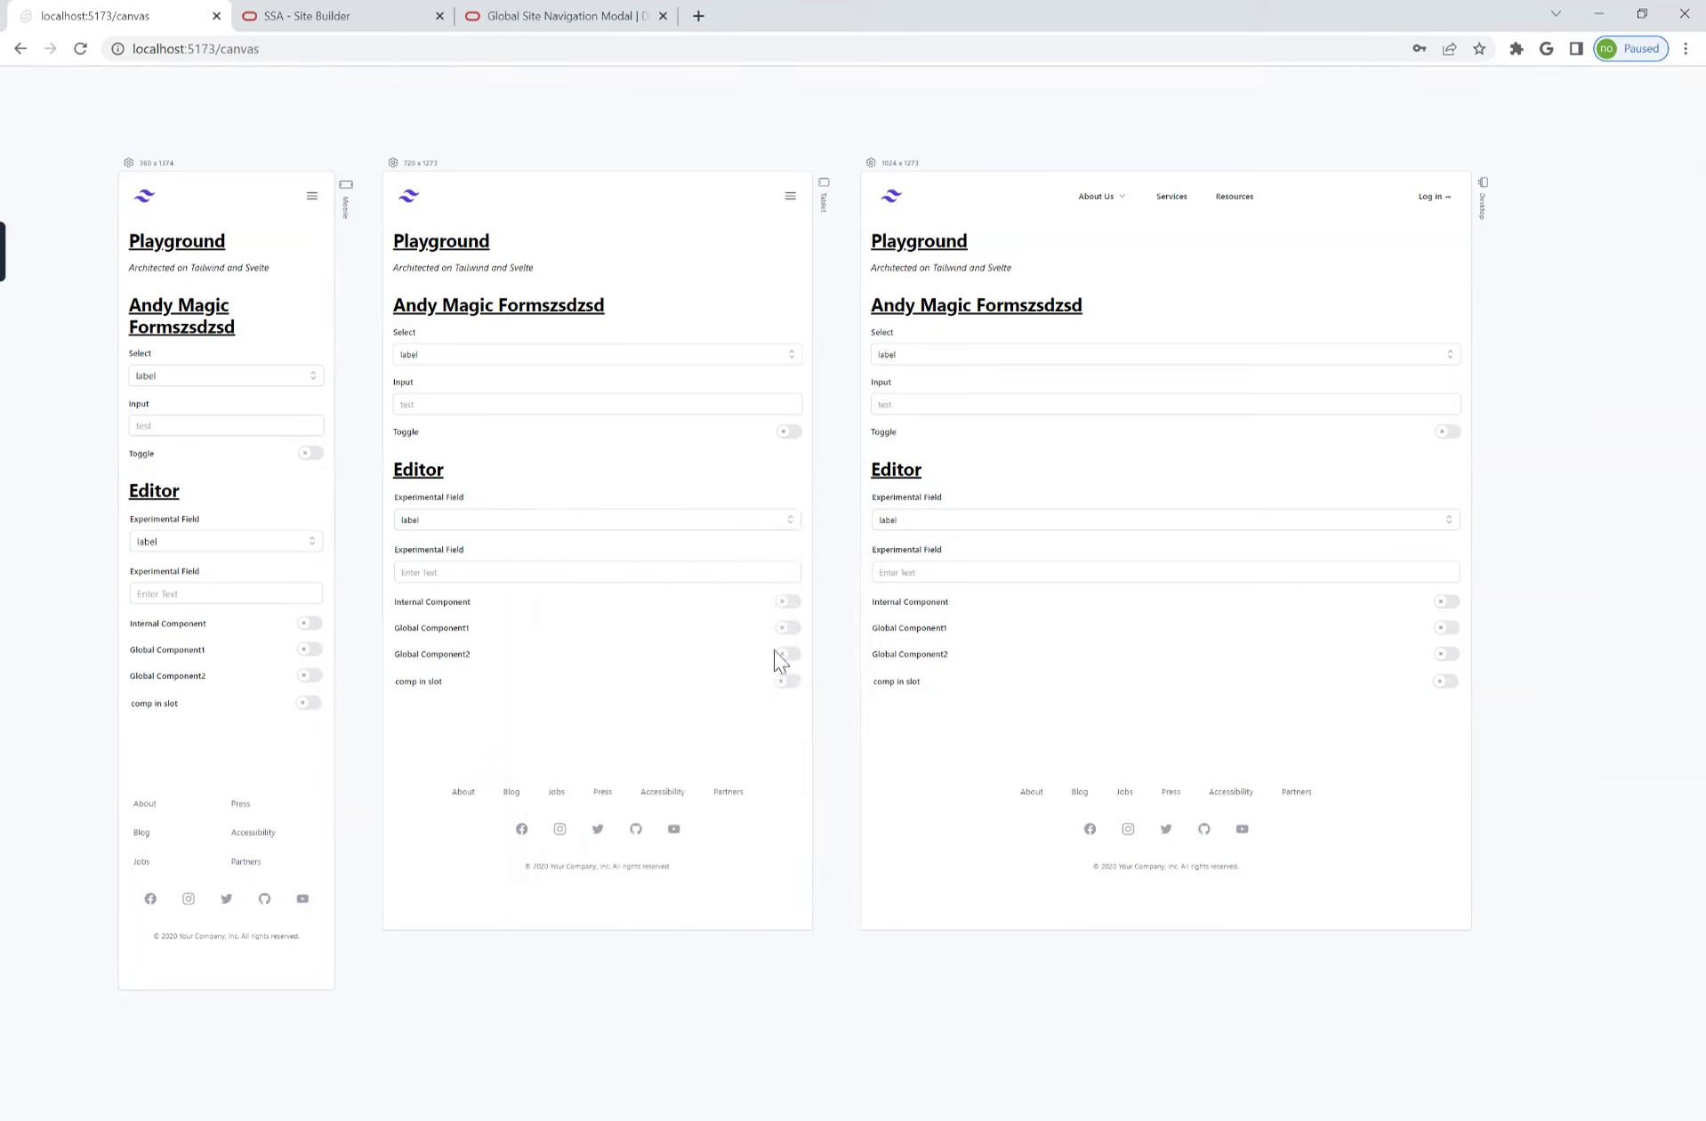
left_click(789, 656)
left_click(789, 660)
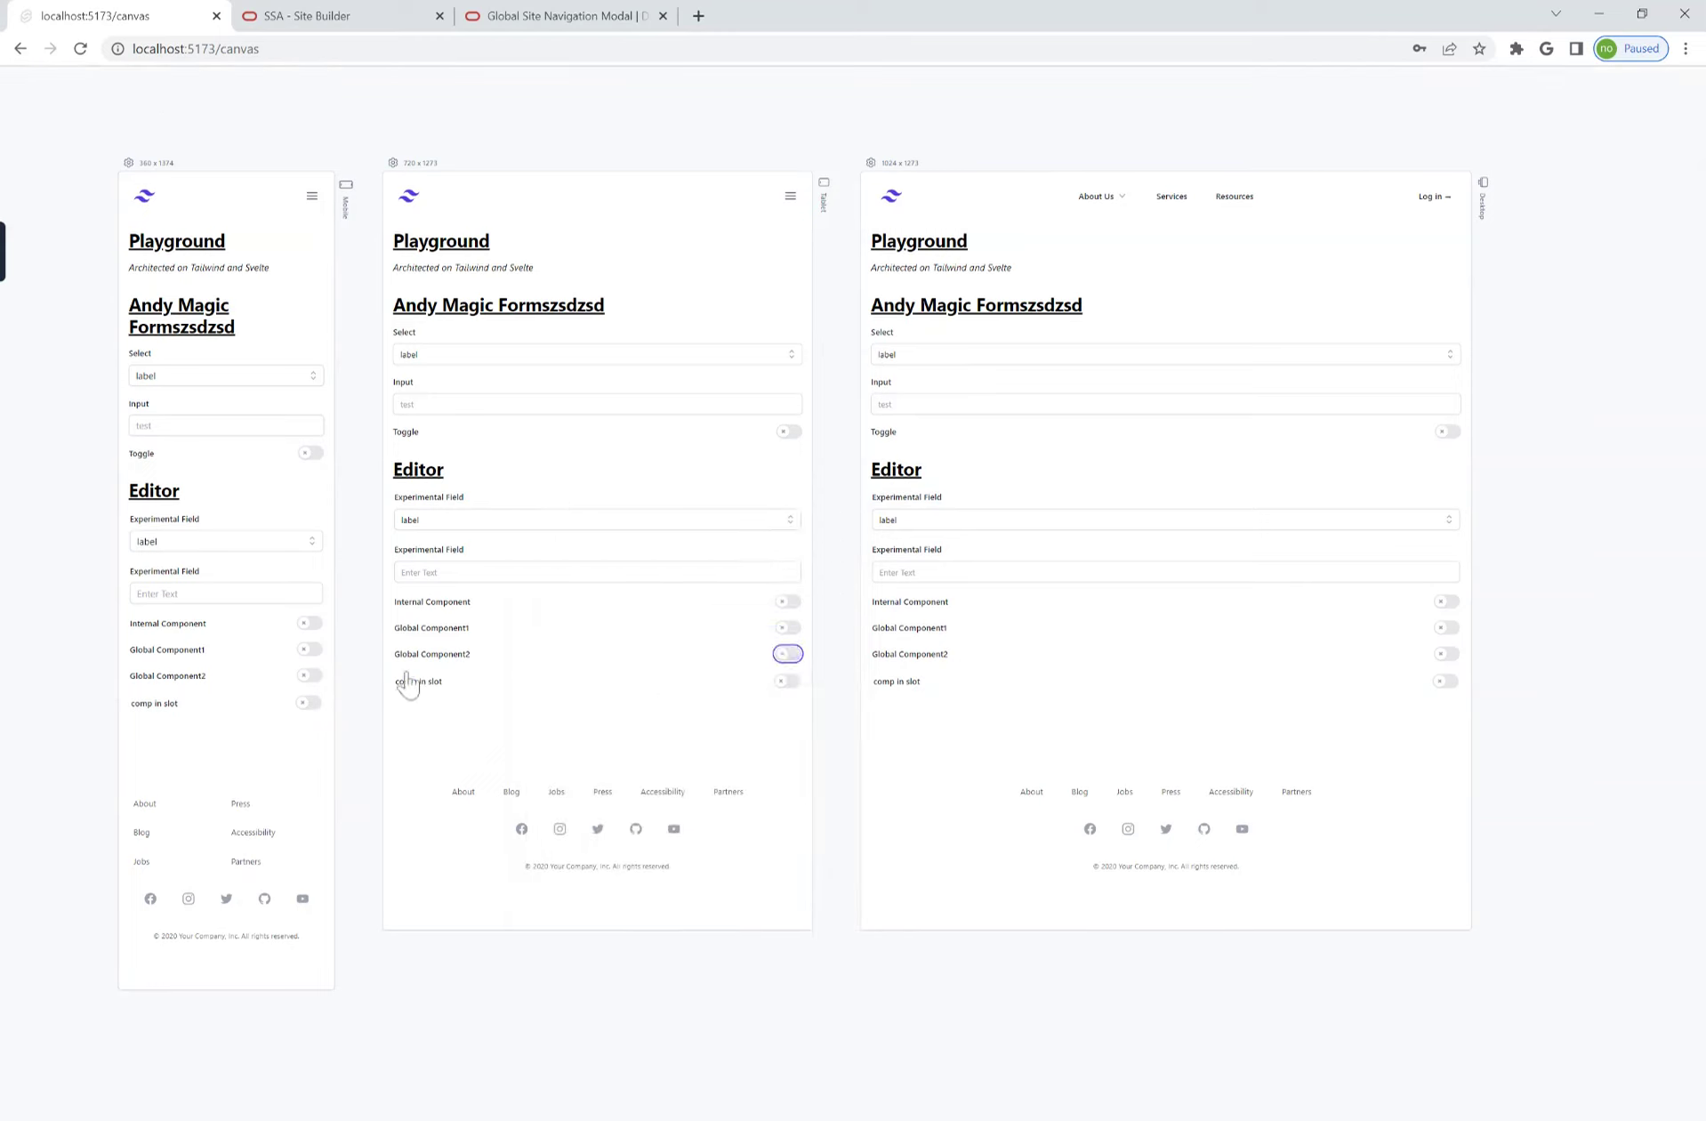
left_click(317, 680)
- View the settings of the text input and select Experimental Fields in the mobile preview, closing each settings panel
left_click(307, 551)
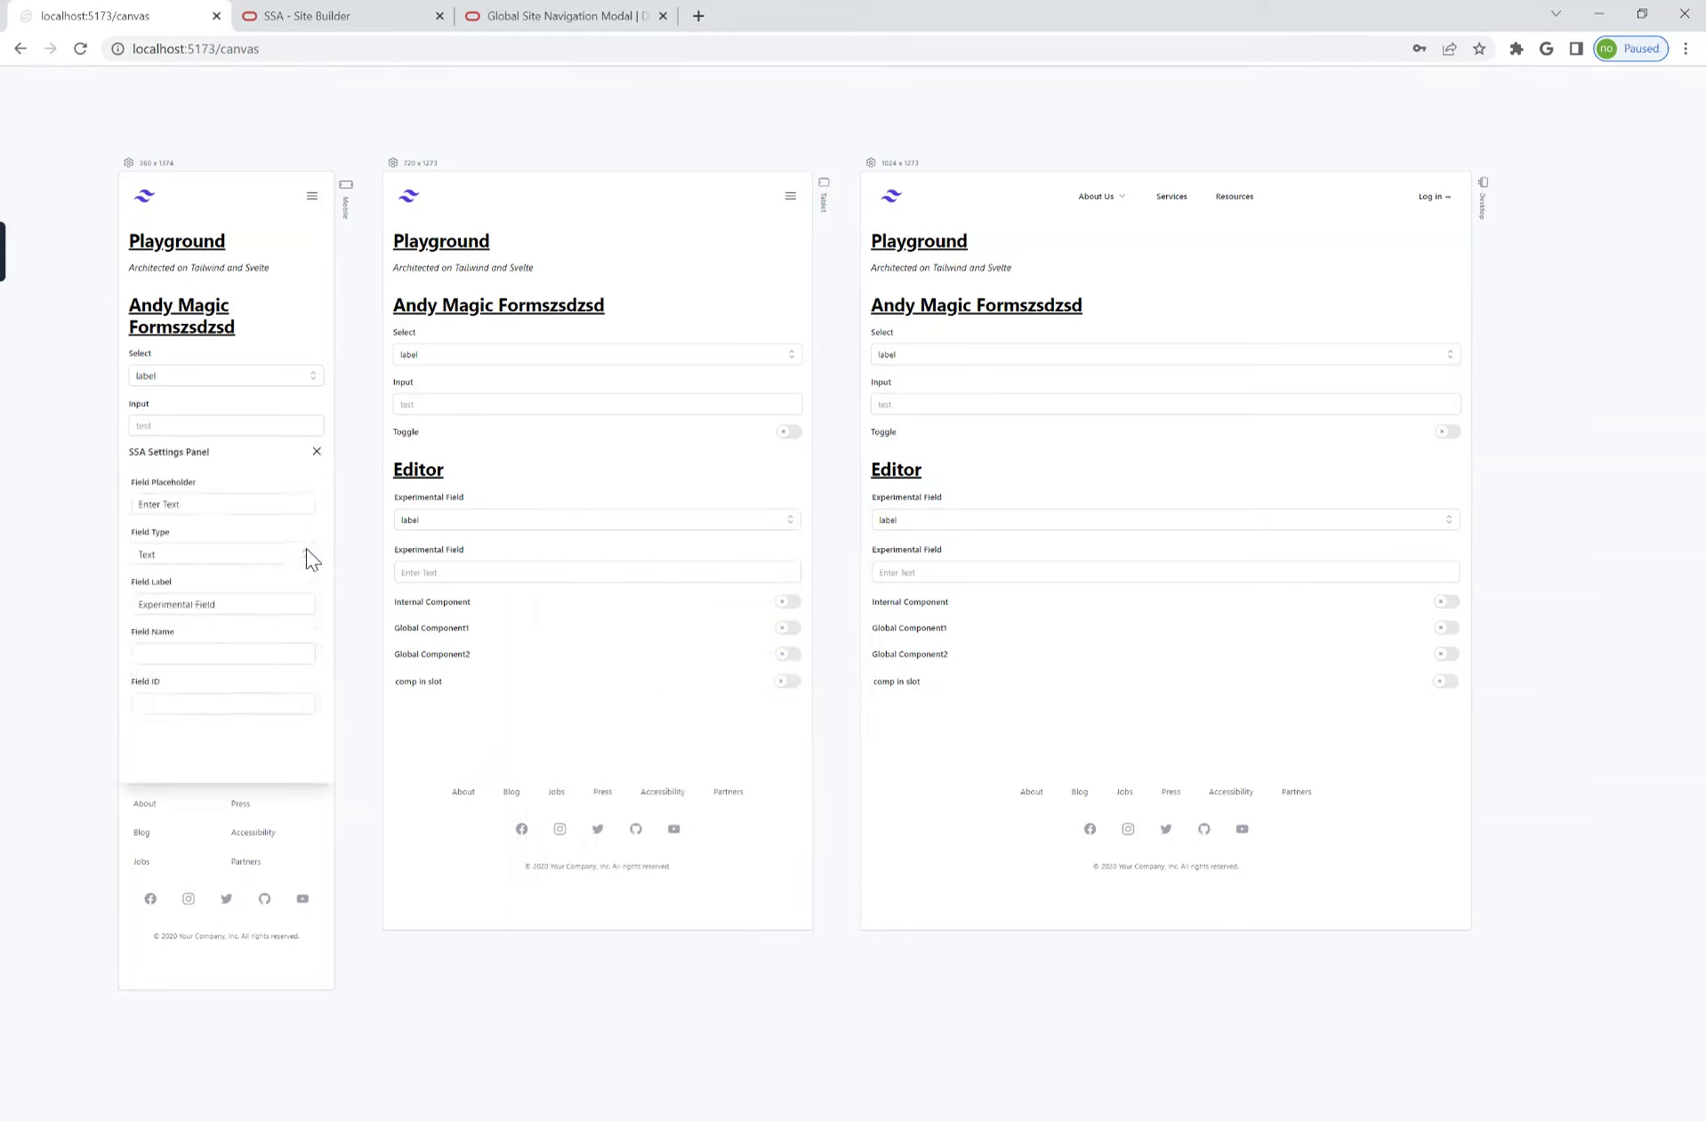
left_click(316, 452)
left_click(277, 543)
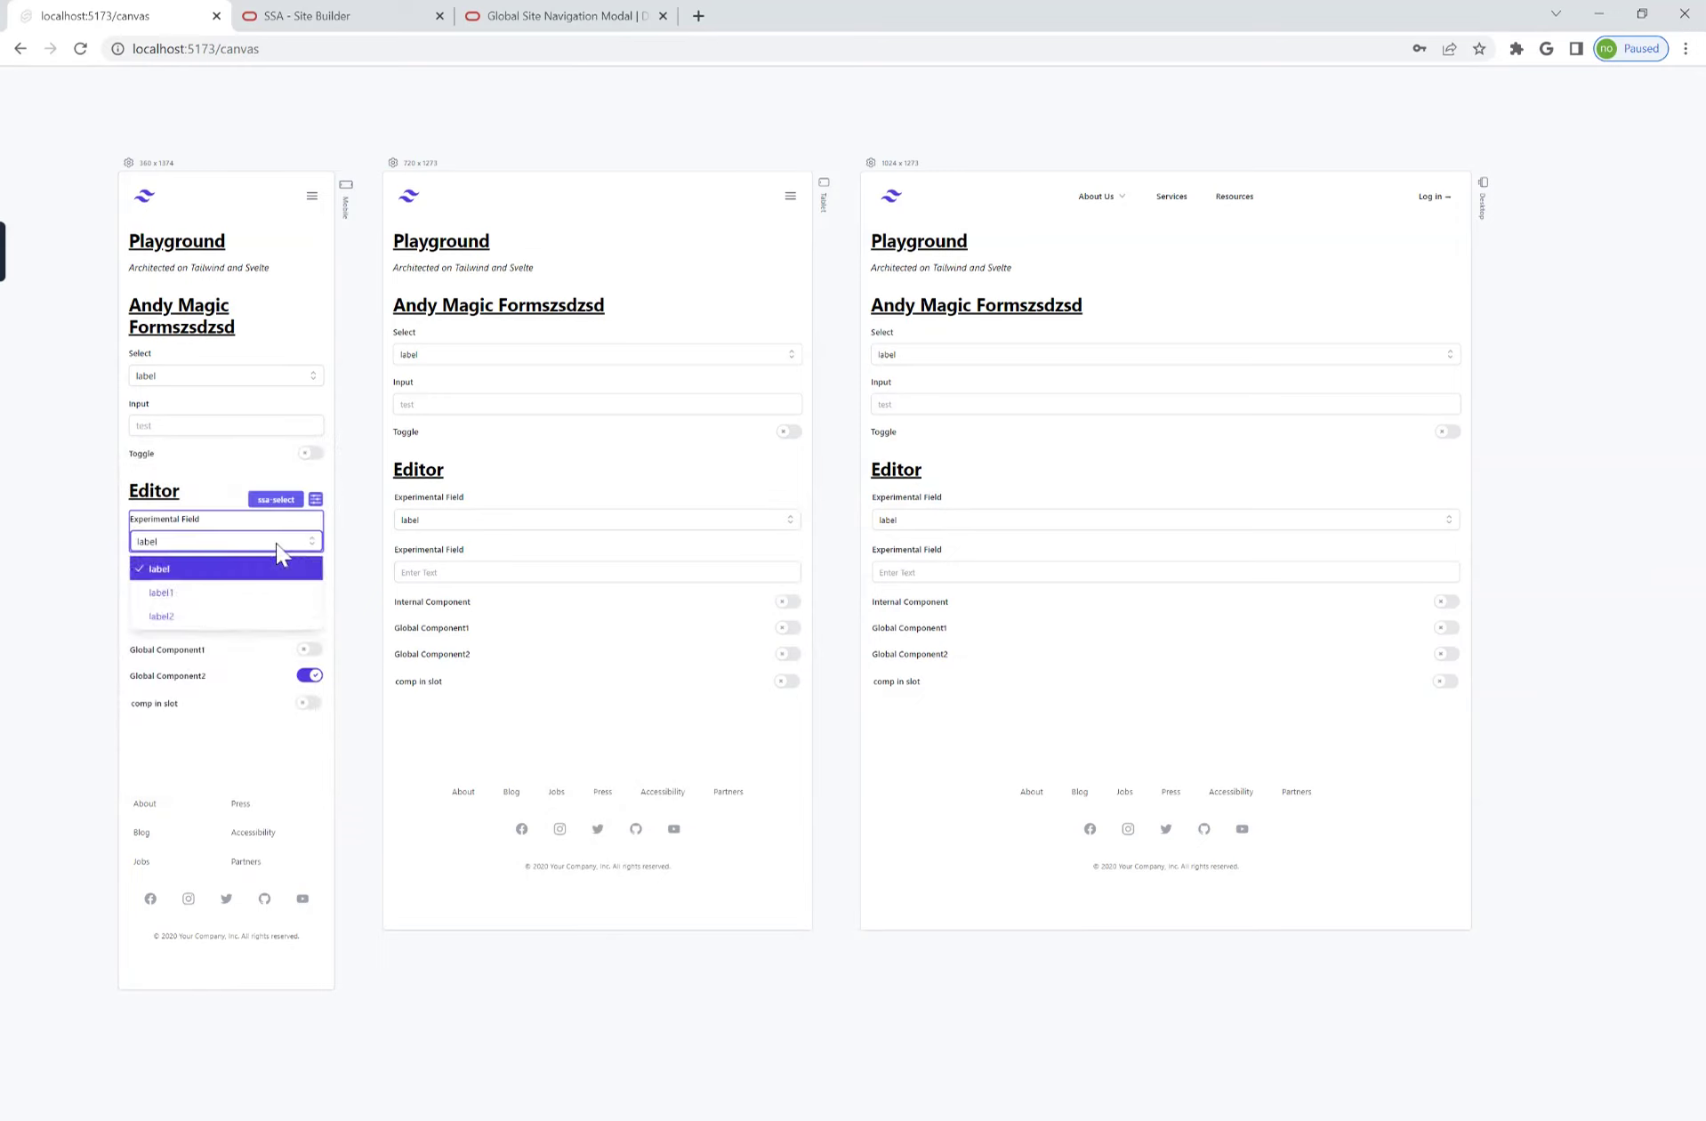
left_click(258, 506)
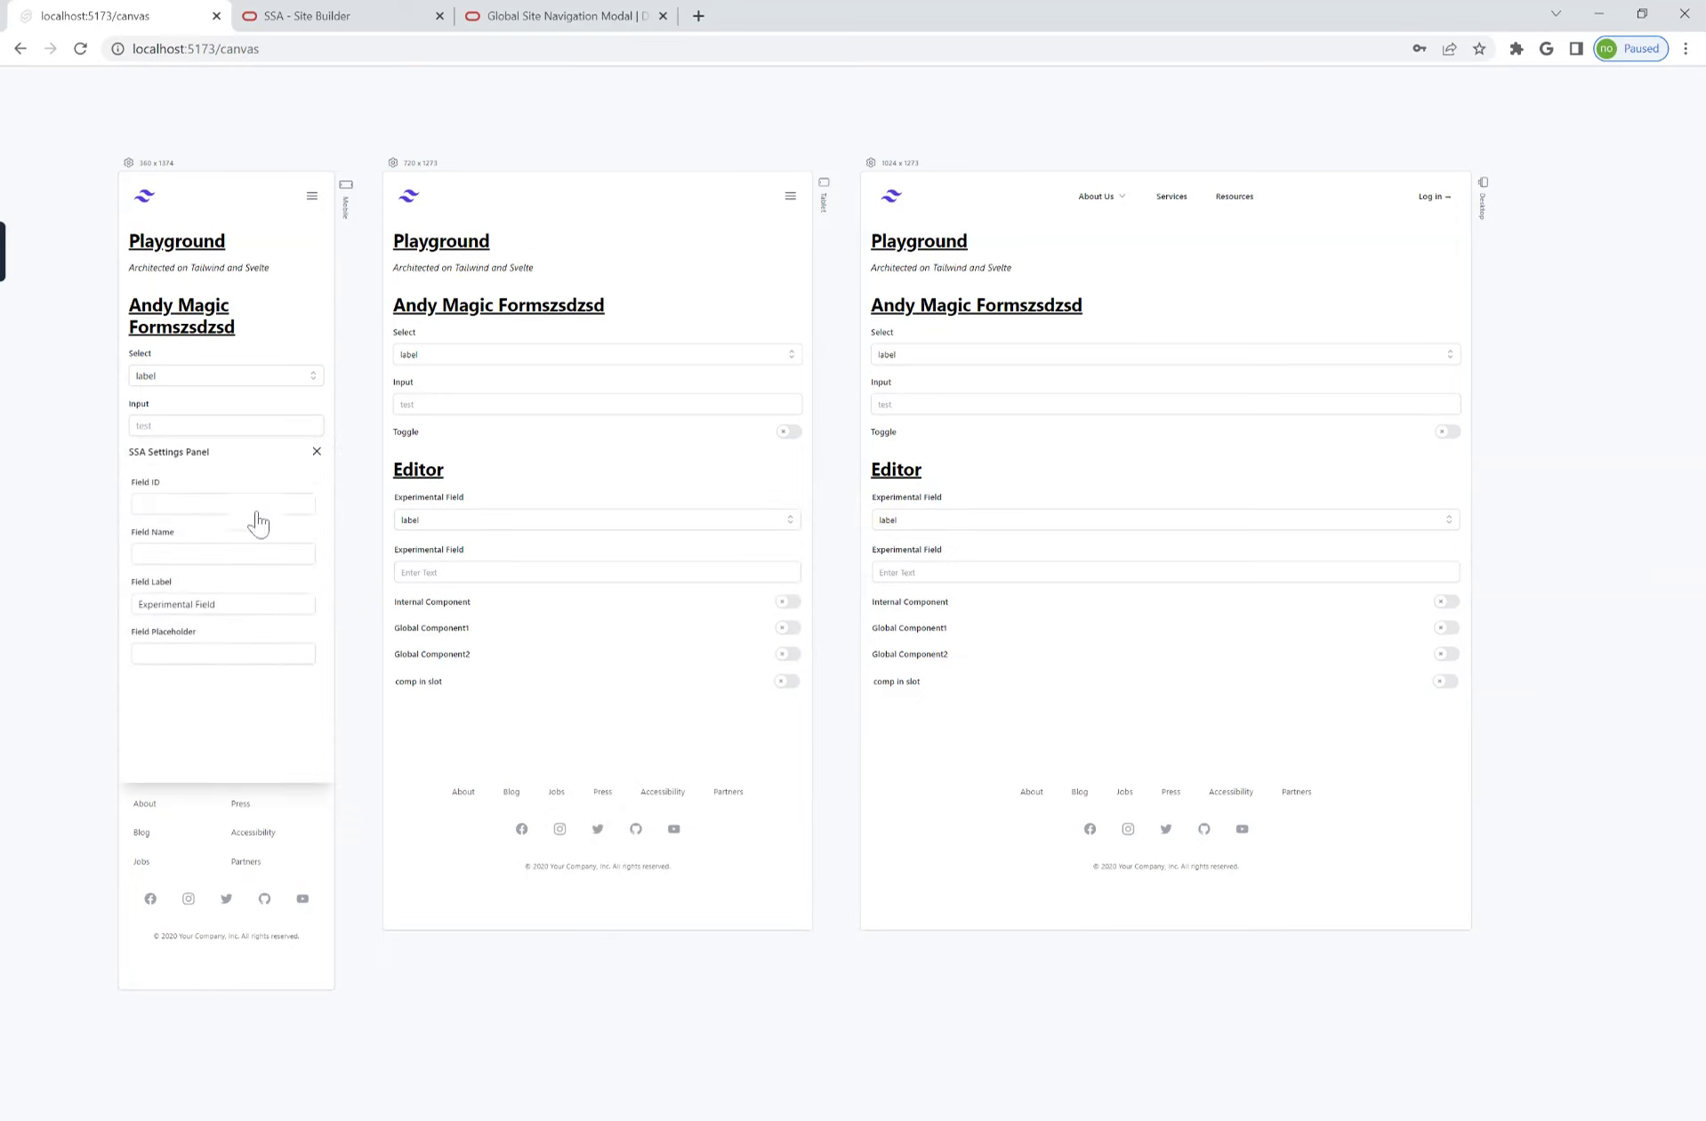
left_click(317, 452)
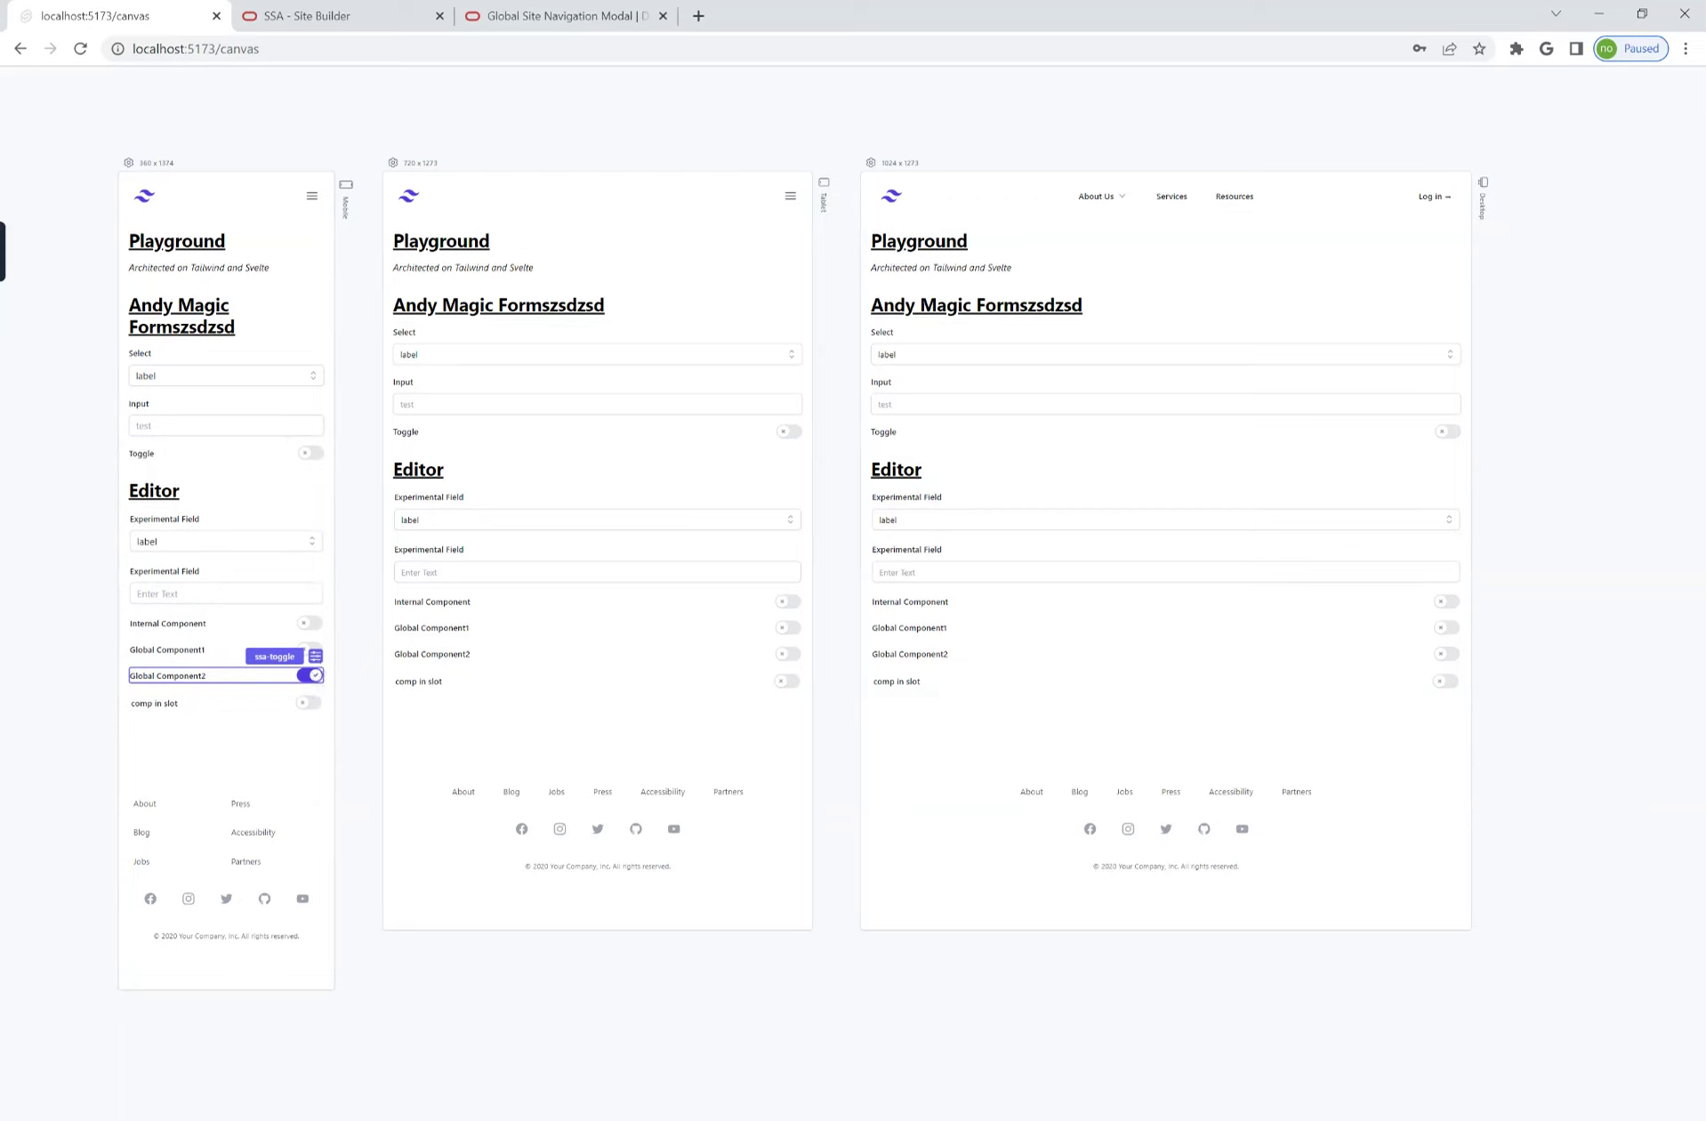
- Open Global Component2's settings in the mobile preview, and view the SSA-Site-Header custom settings in Site Builder for comparison
left_click(315, 656)
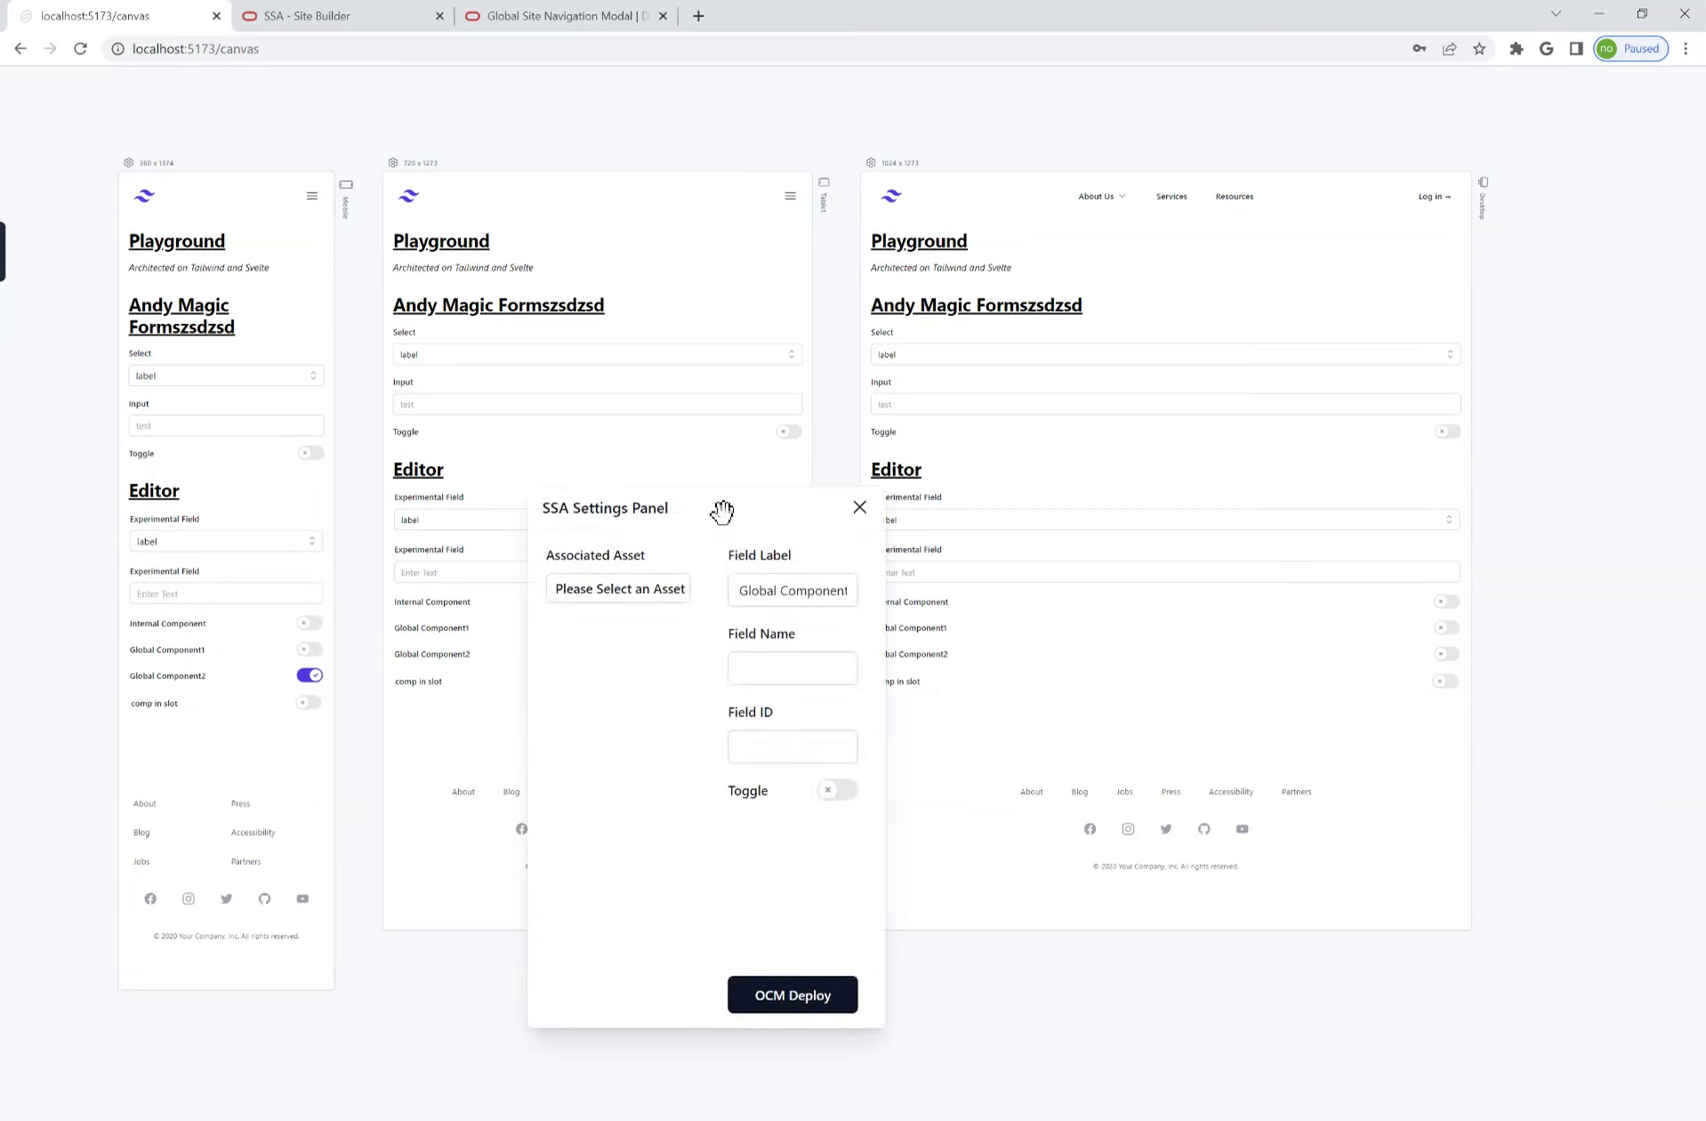
left_click_drag(721, 510, 656, 425)
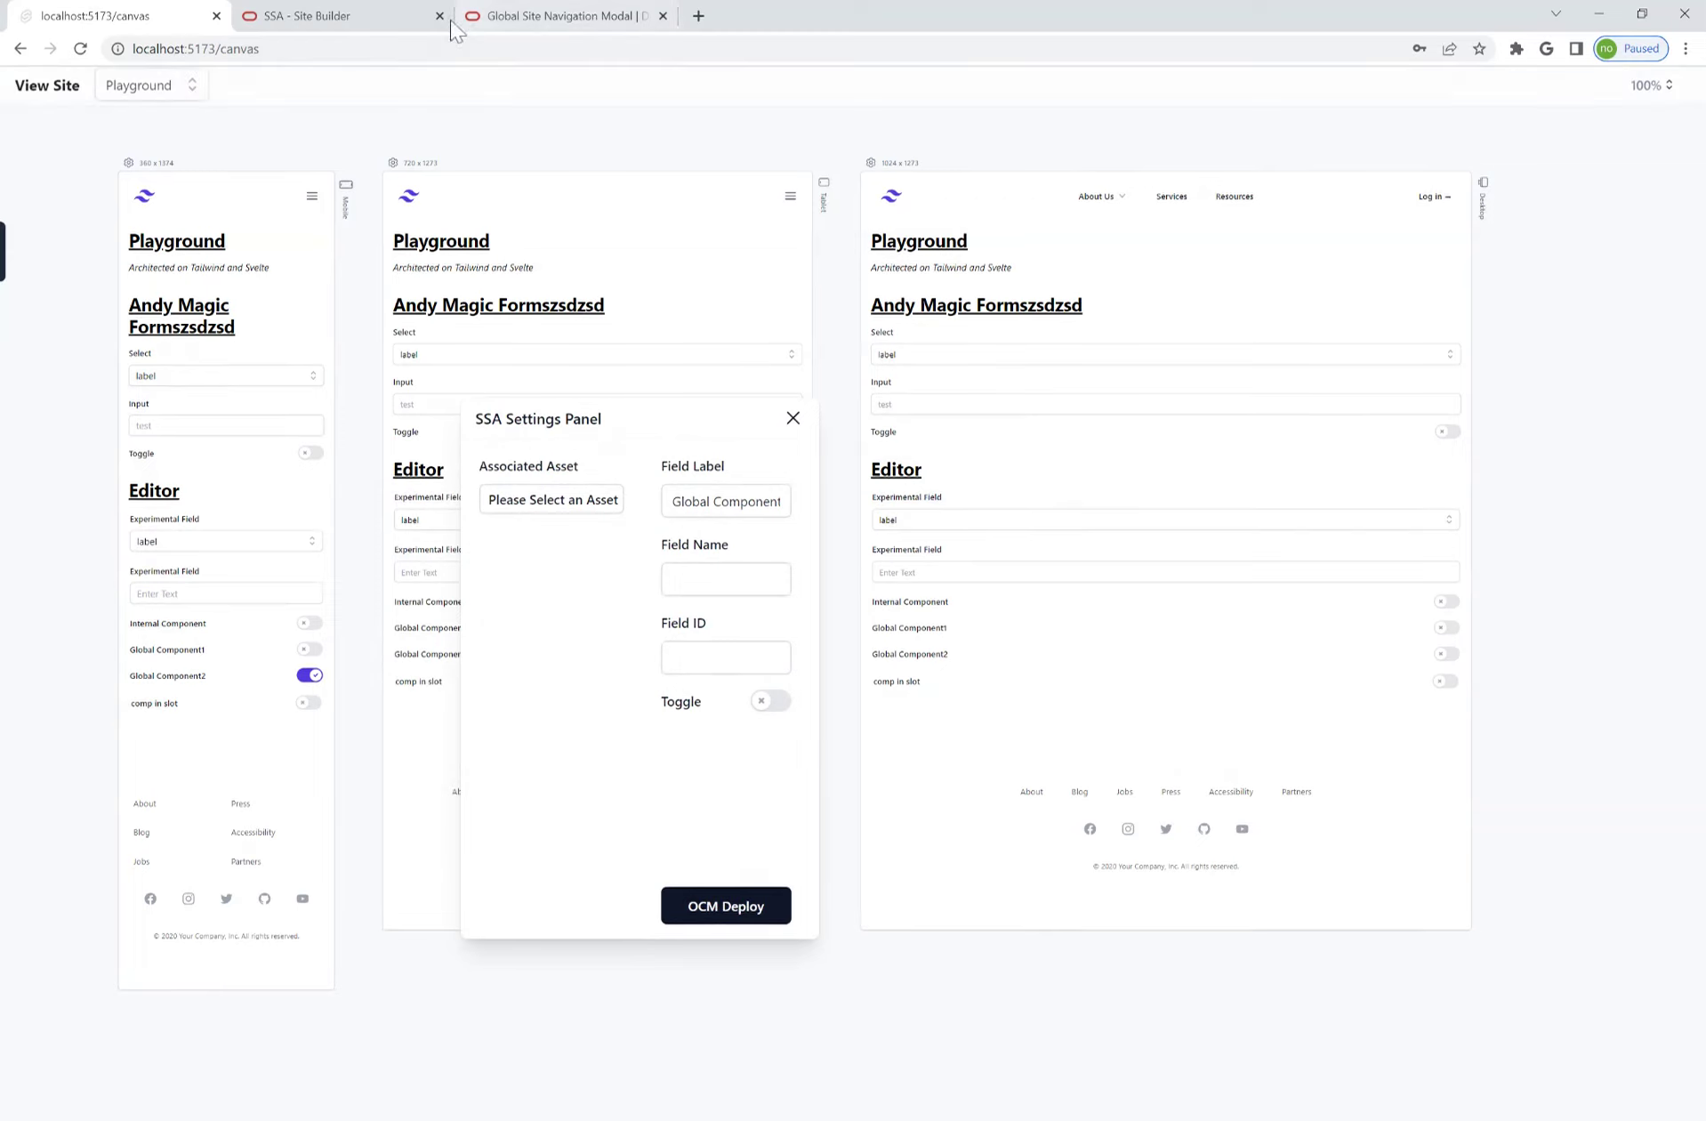
left_click(389, 23)
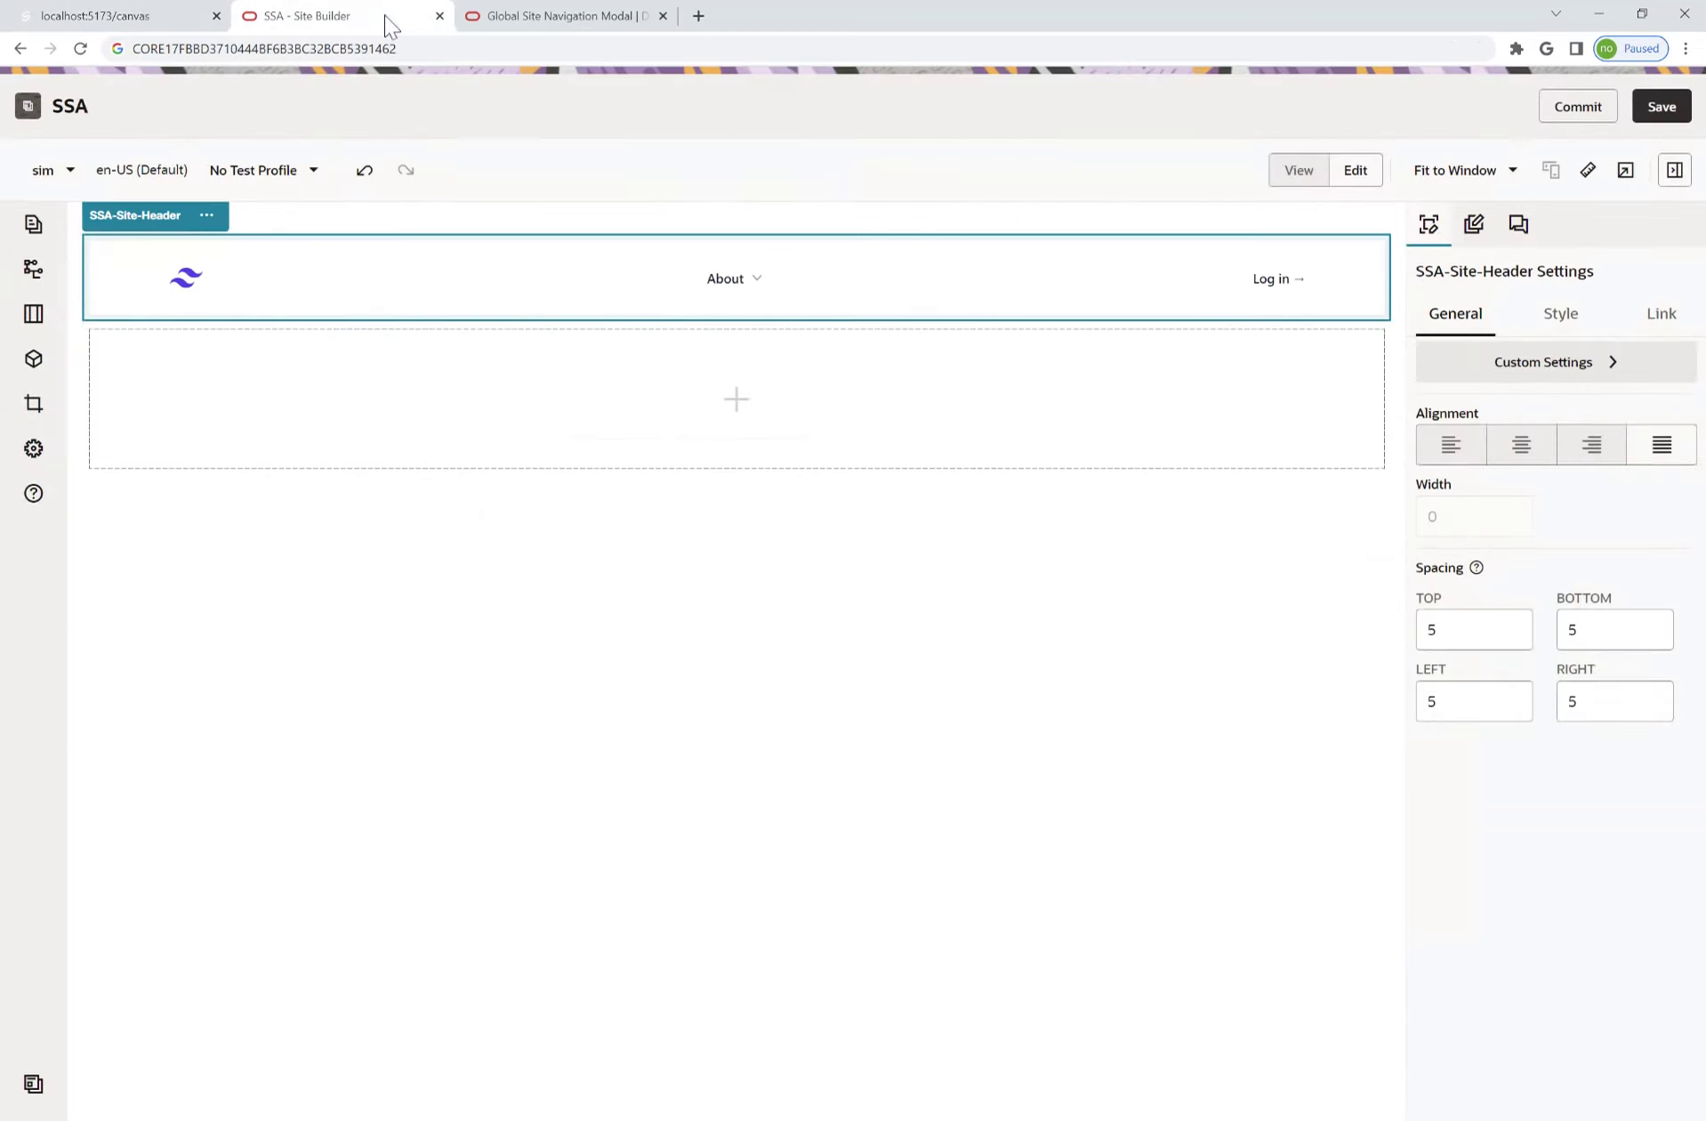
left_click(1510, 365)
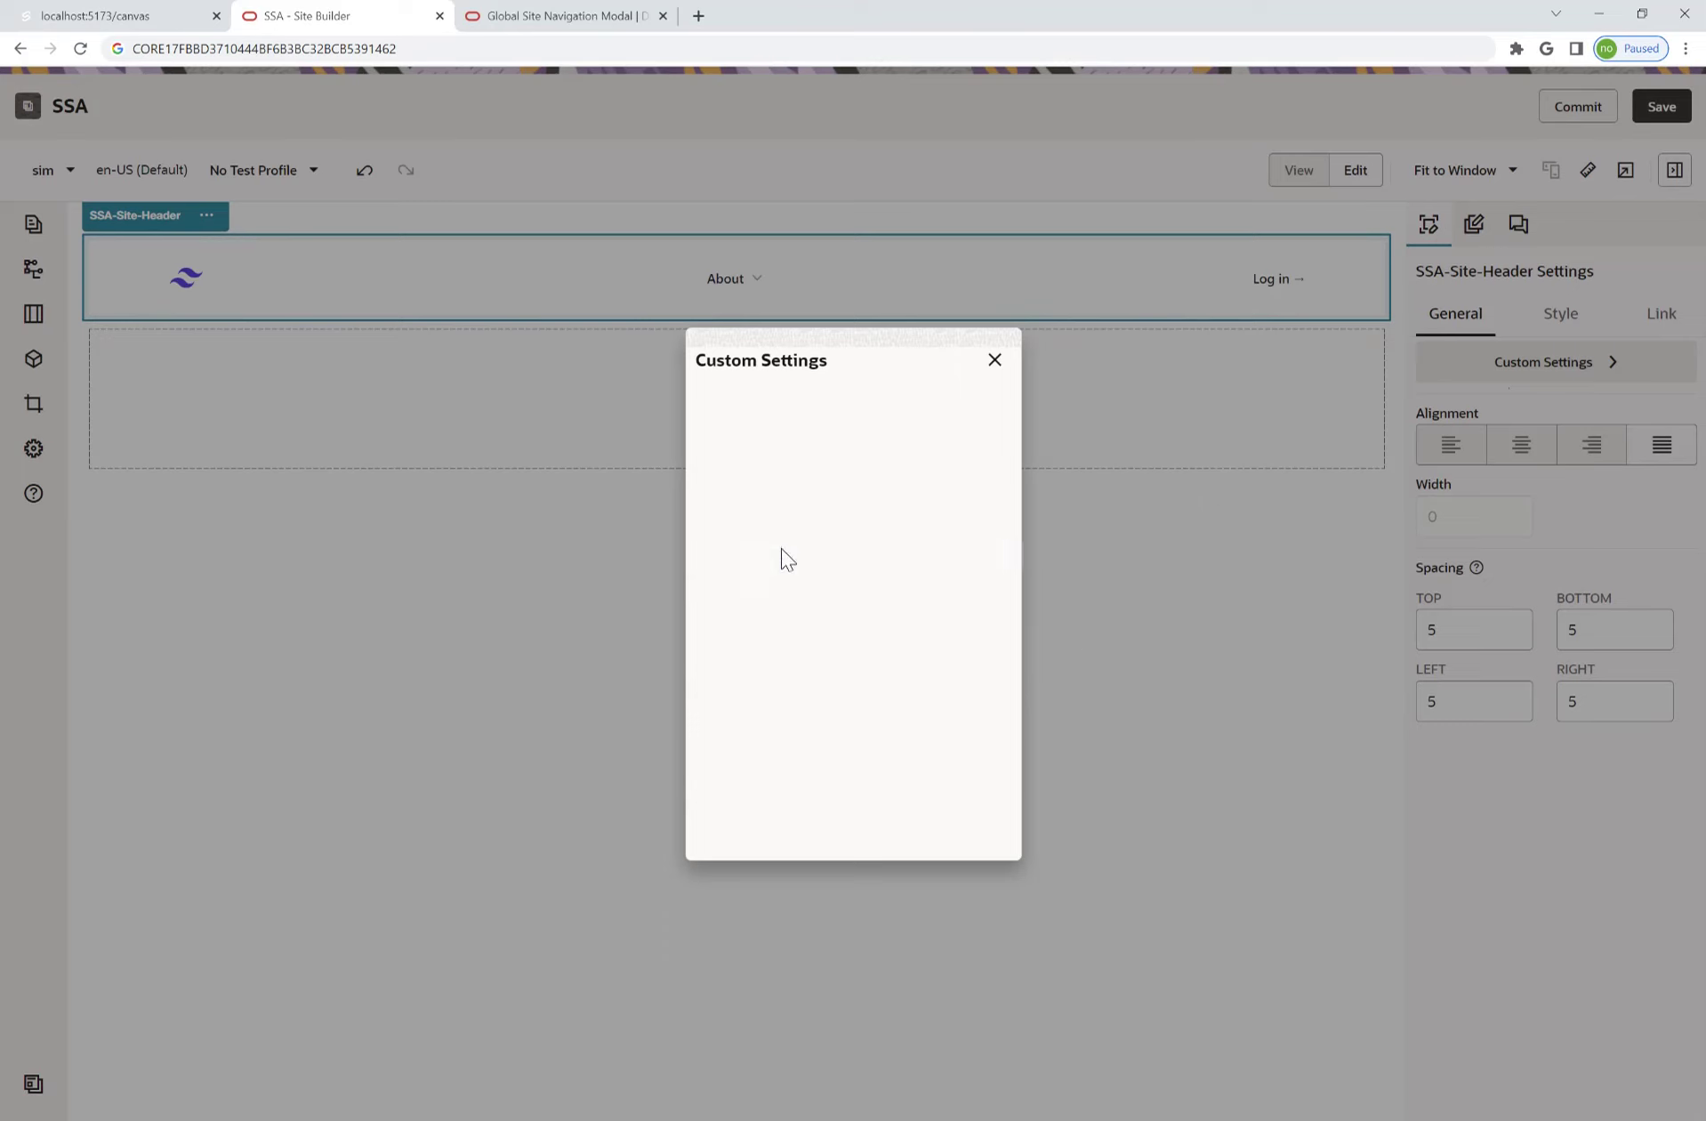
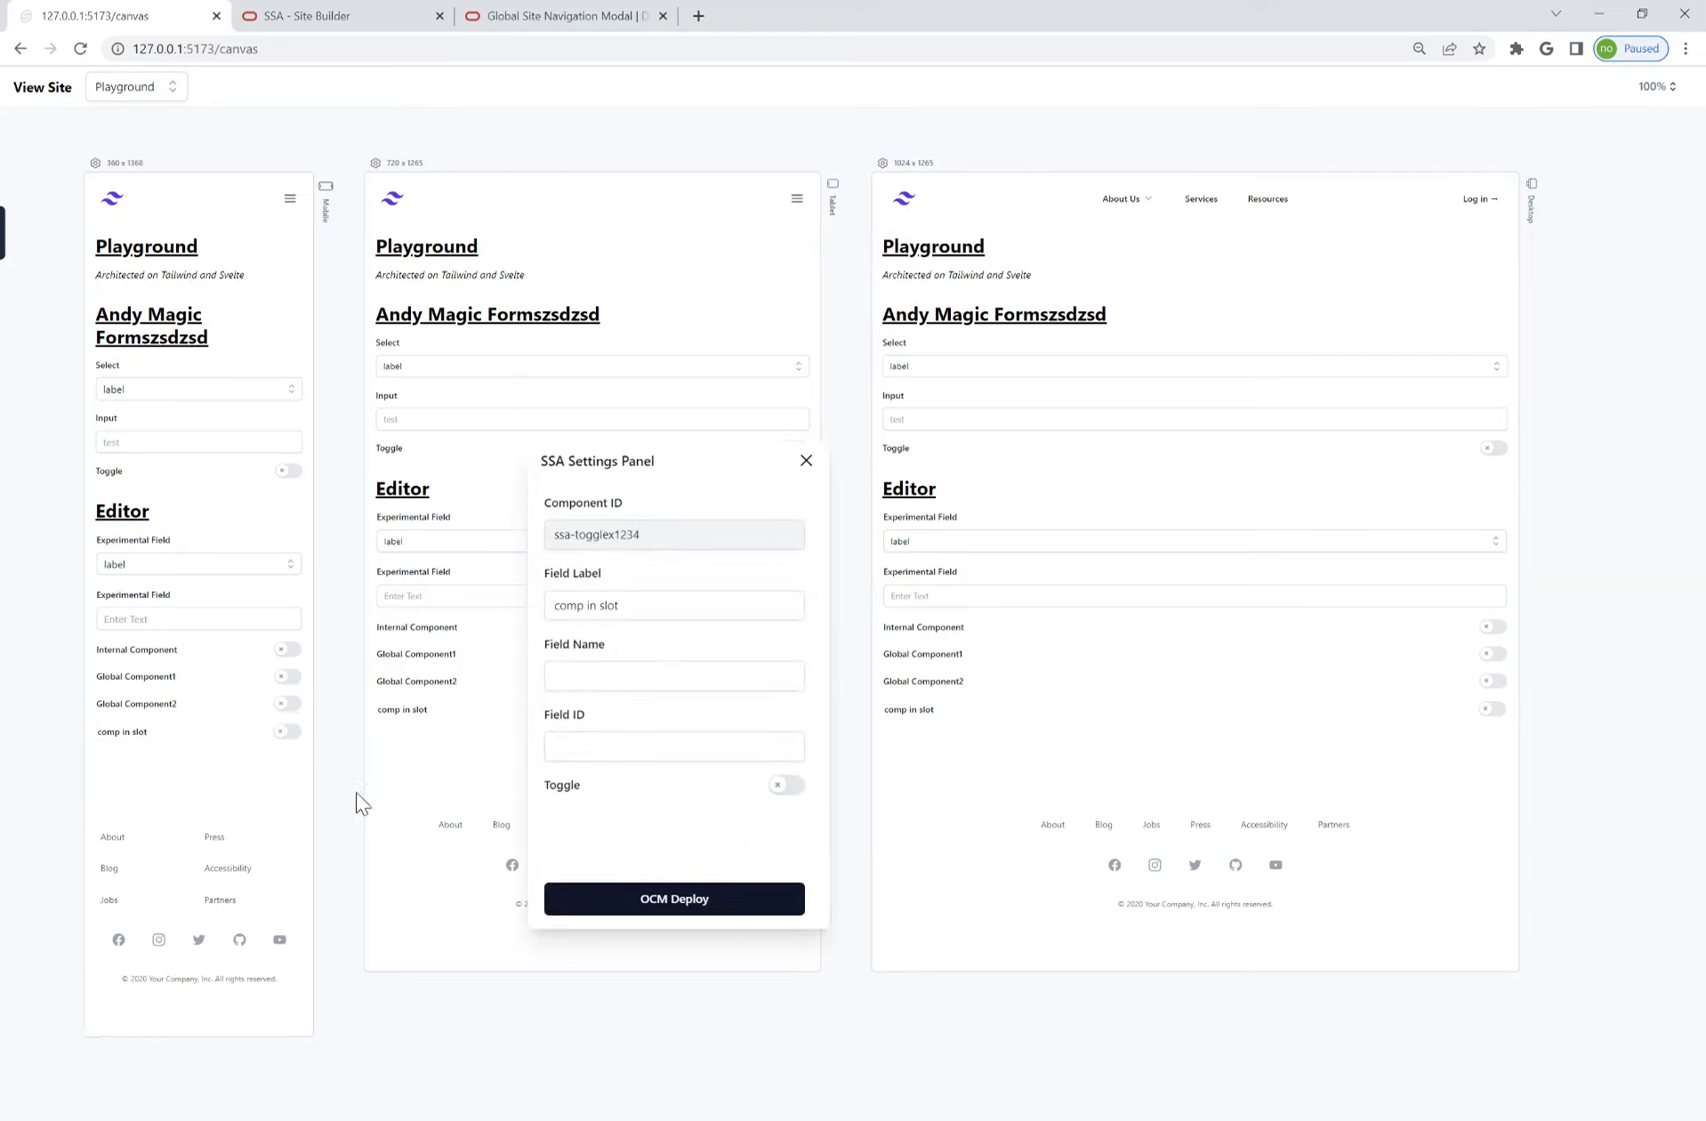
- Associate the asset tmp category selector.PNG from the SBDC repository with Global Component2
left_click(294, 685)
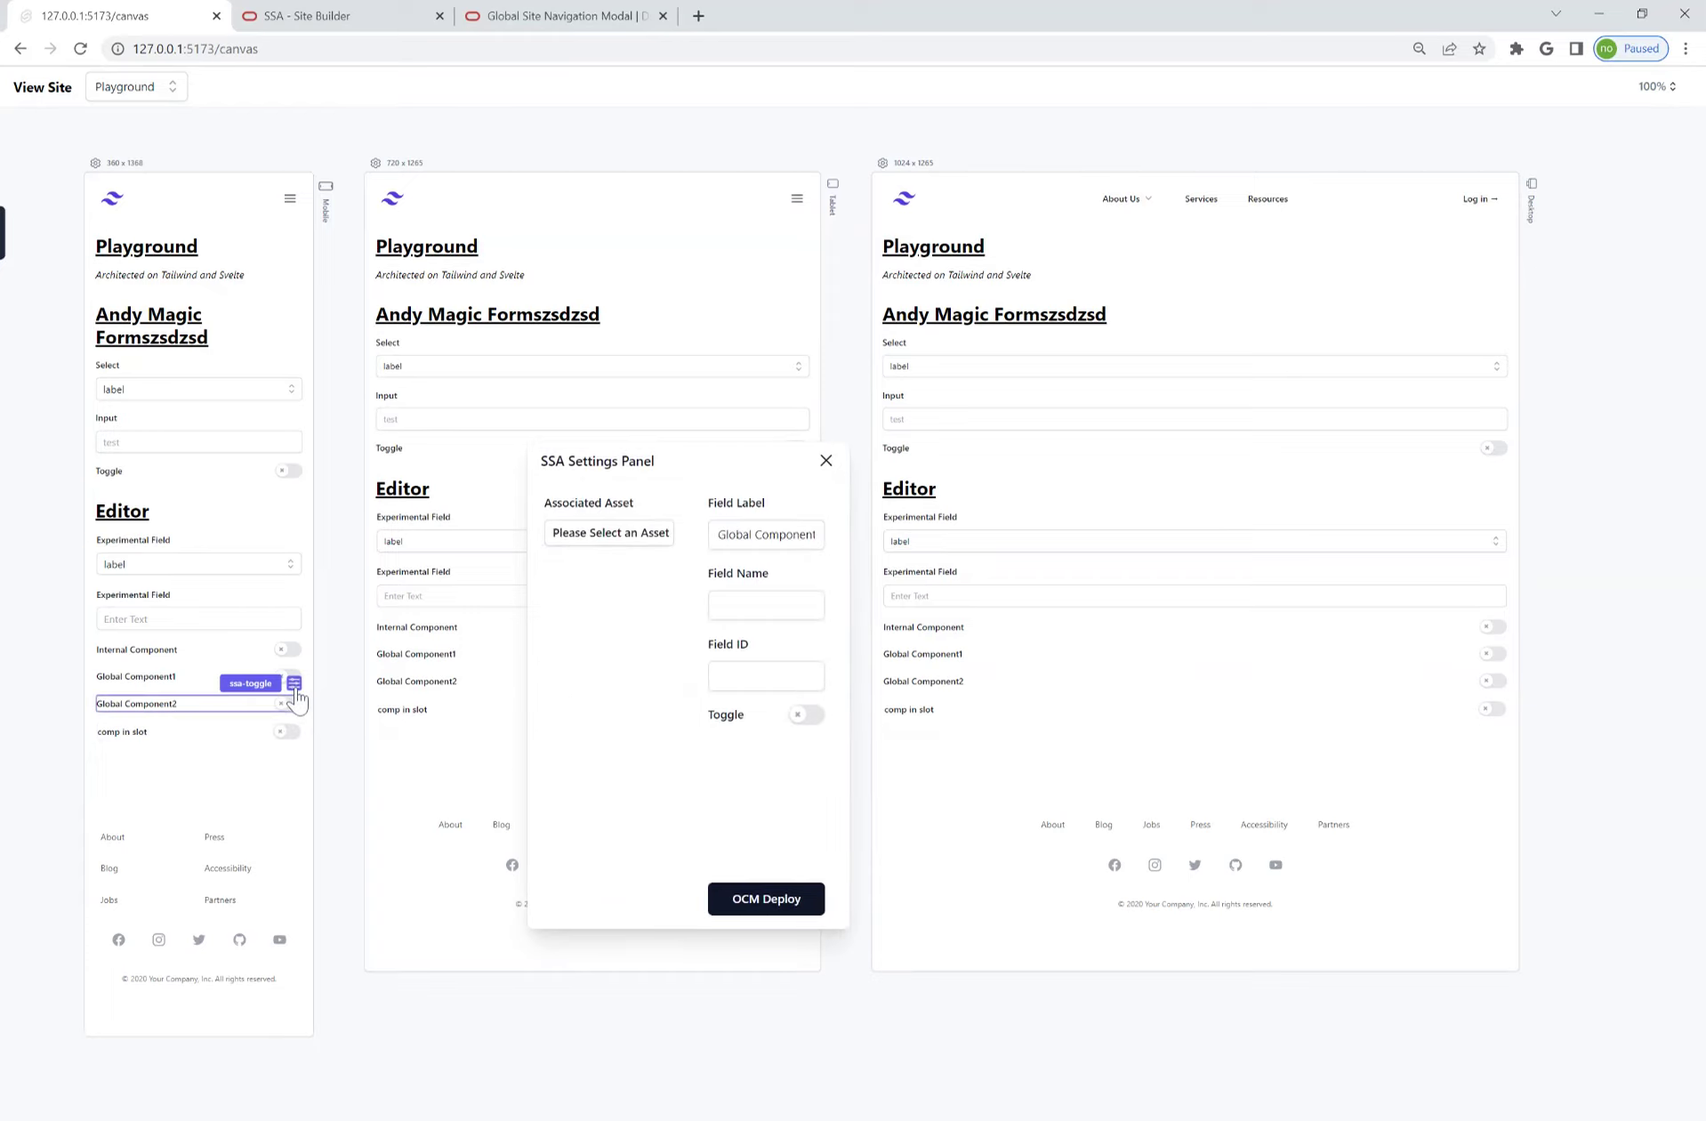
left_click(614, 538)
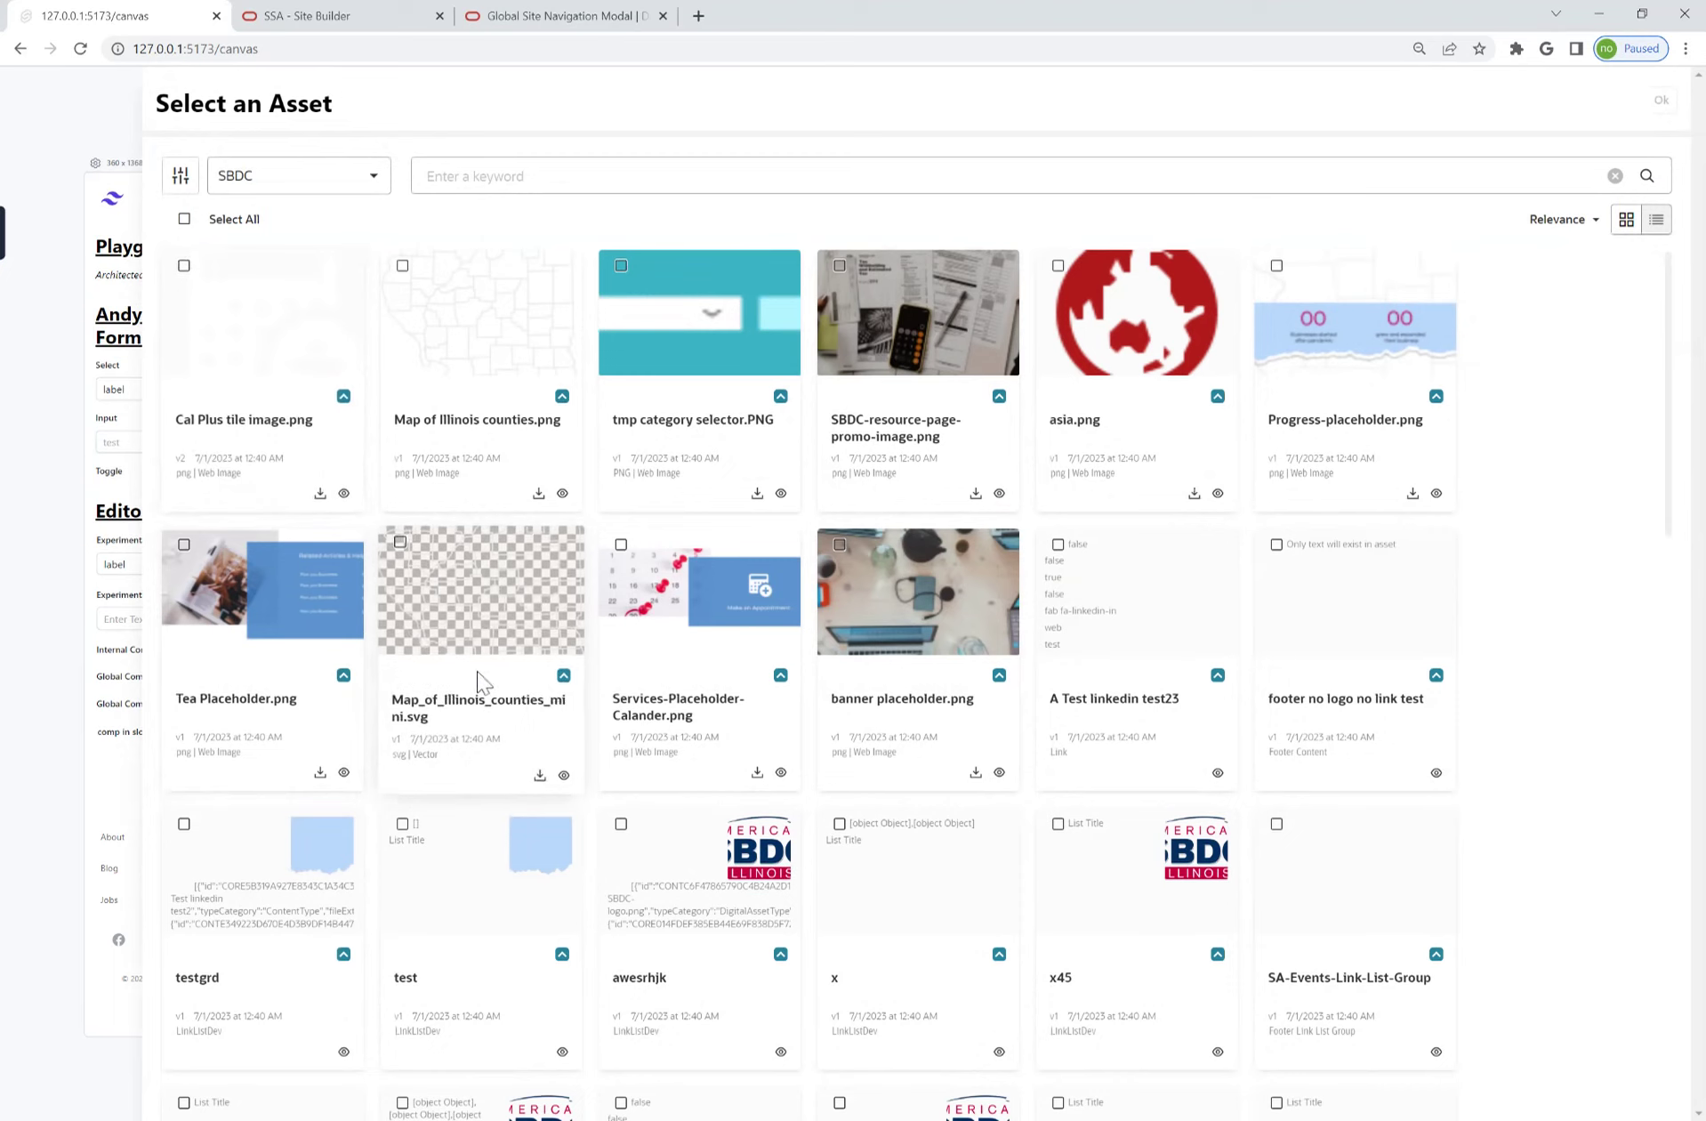
left_click(670, 334)
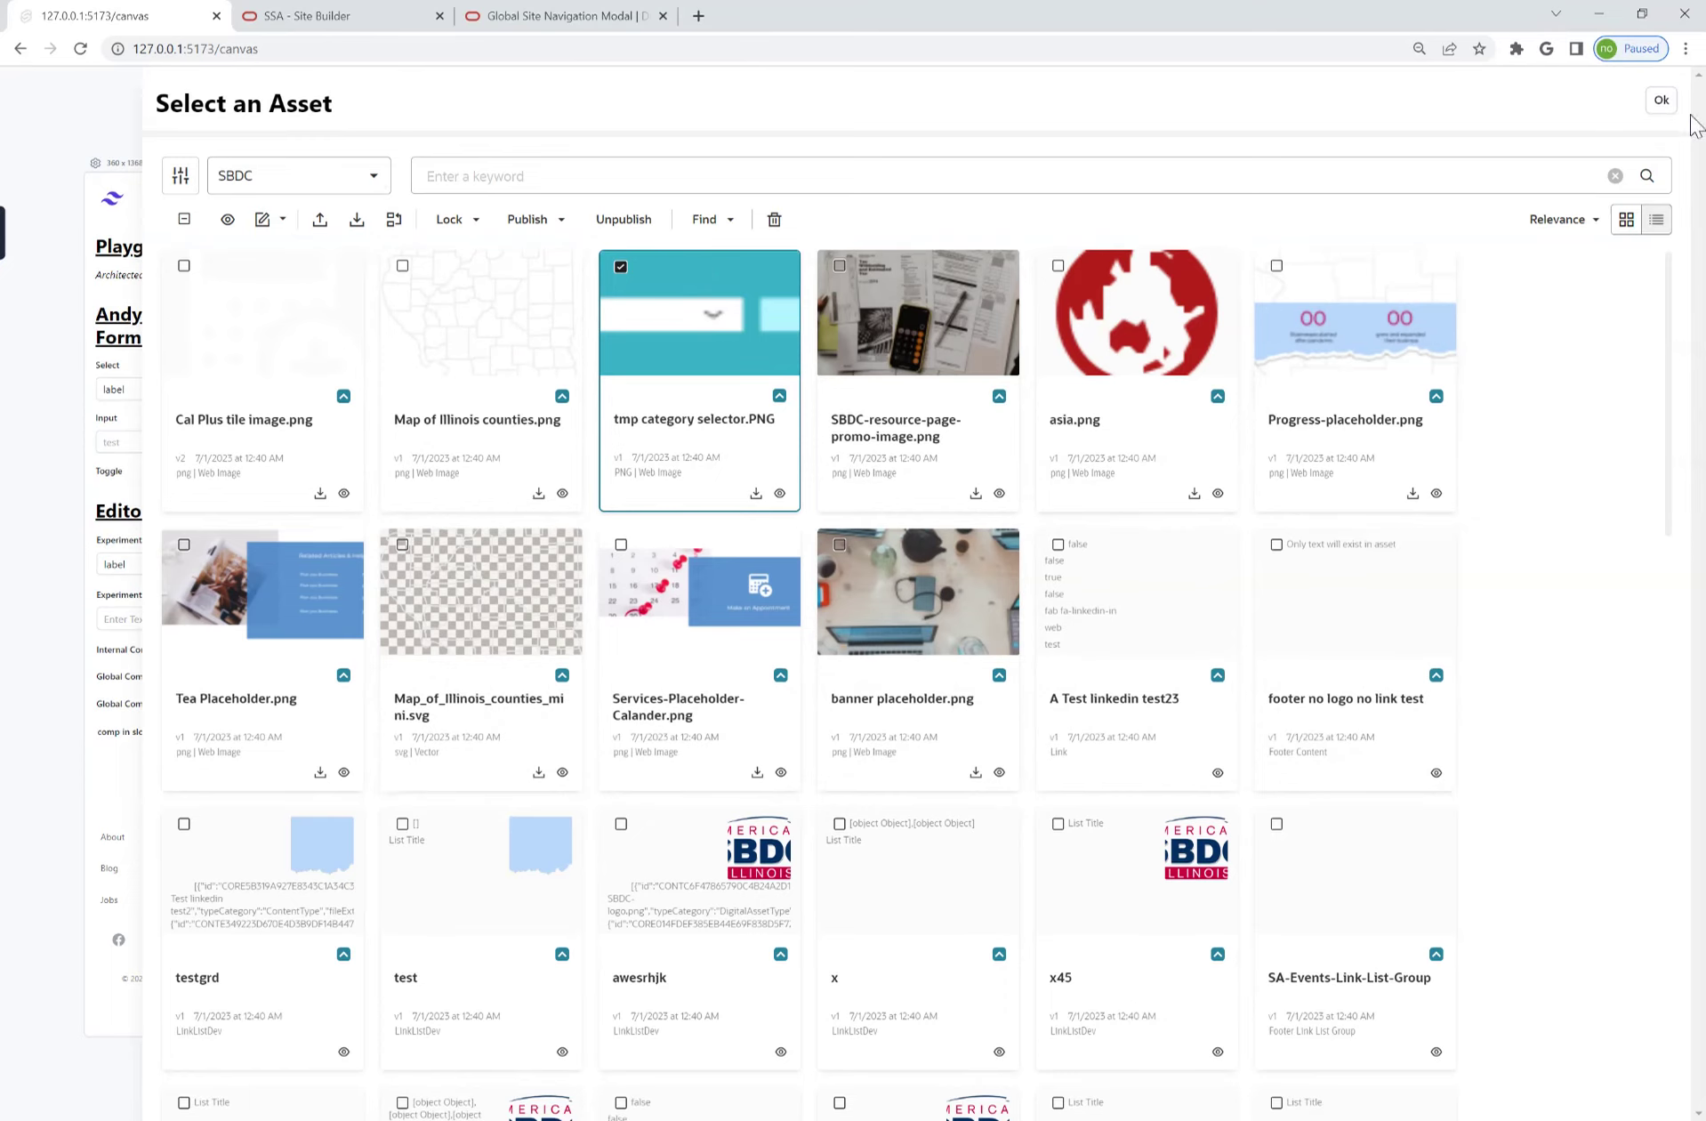
left_click(1661, 100)
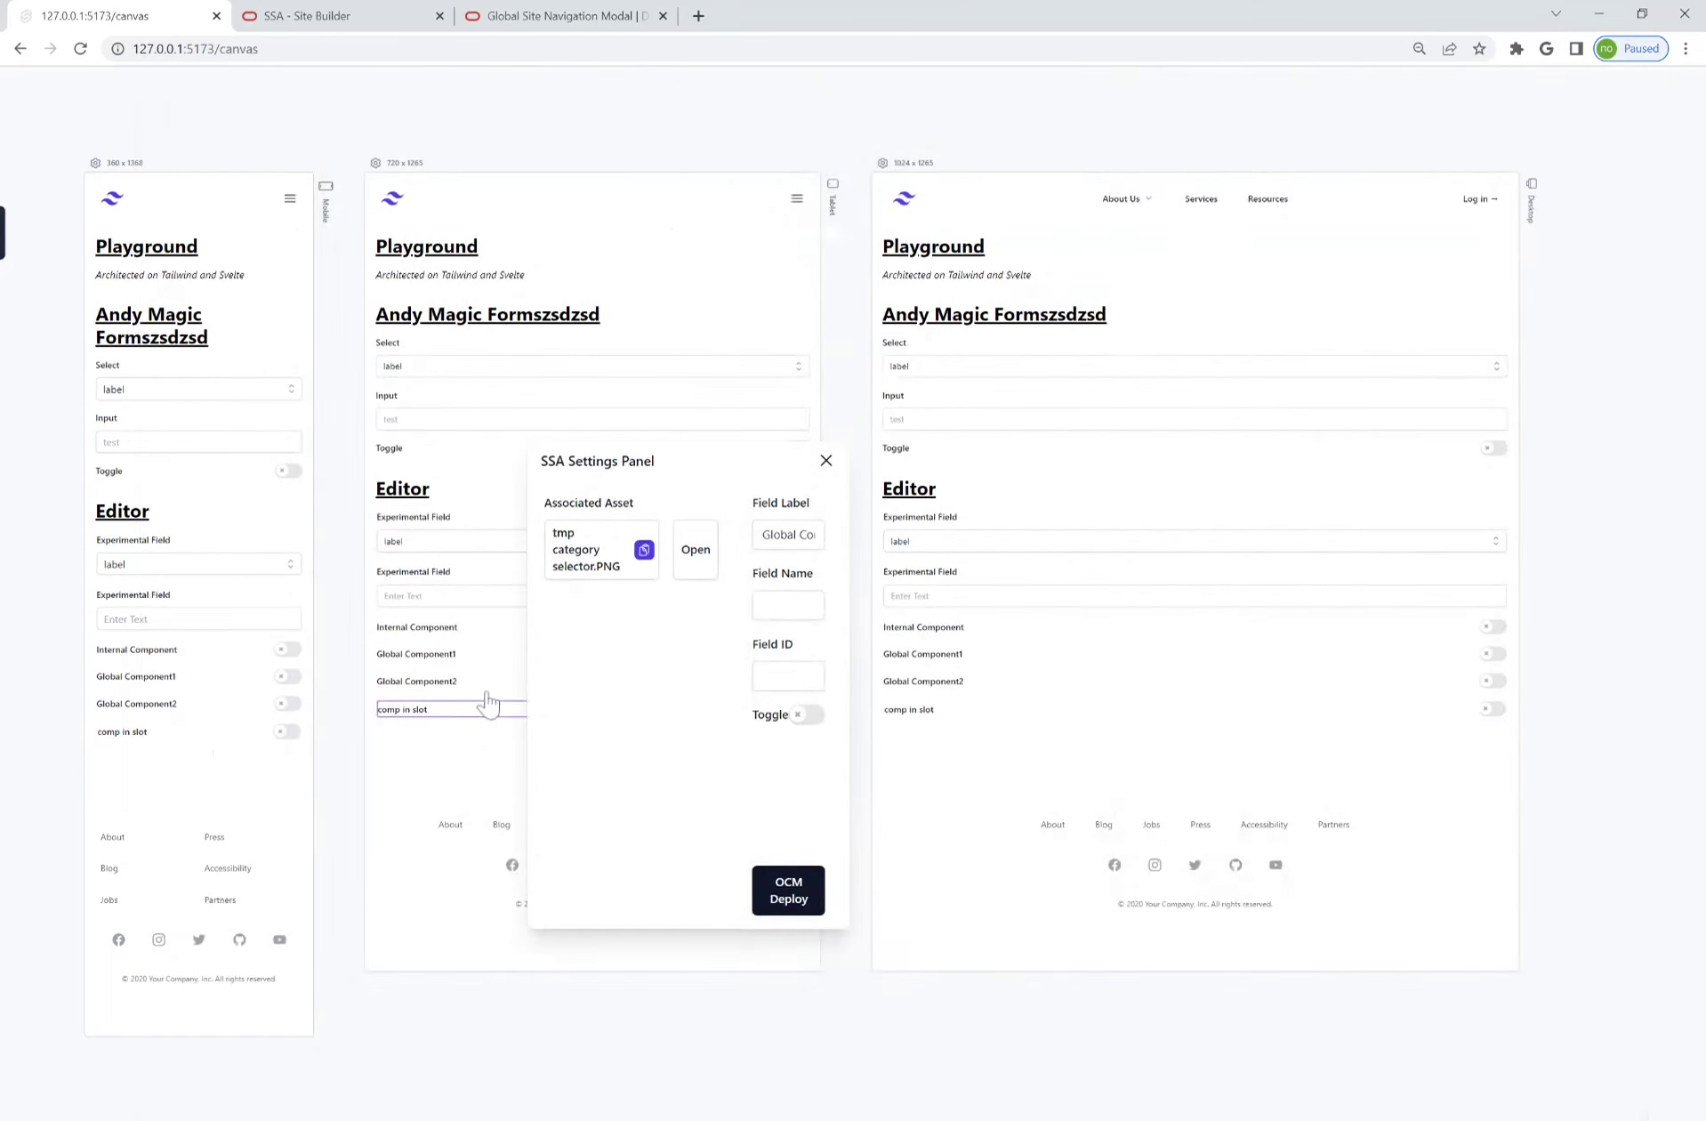
- View Global Component2's associated asset in Oracle Content Management, and return to the canvas to close the component's settings
left_click(695, 549)
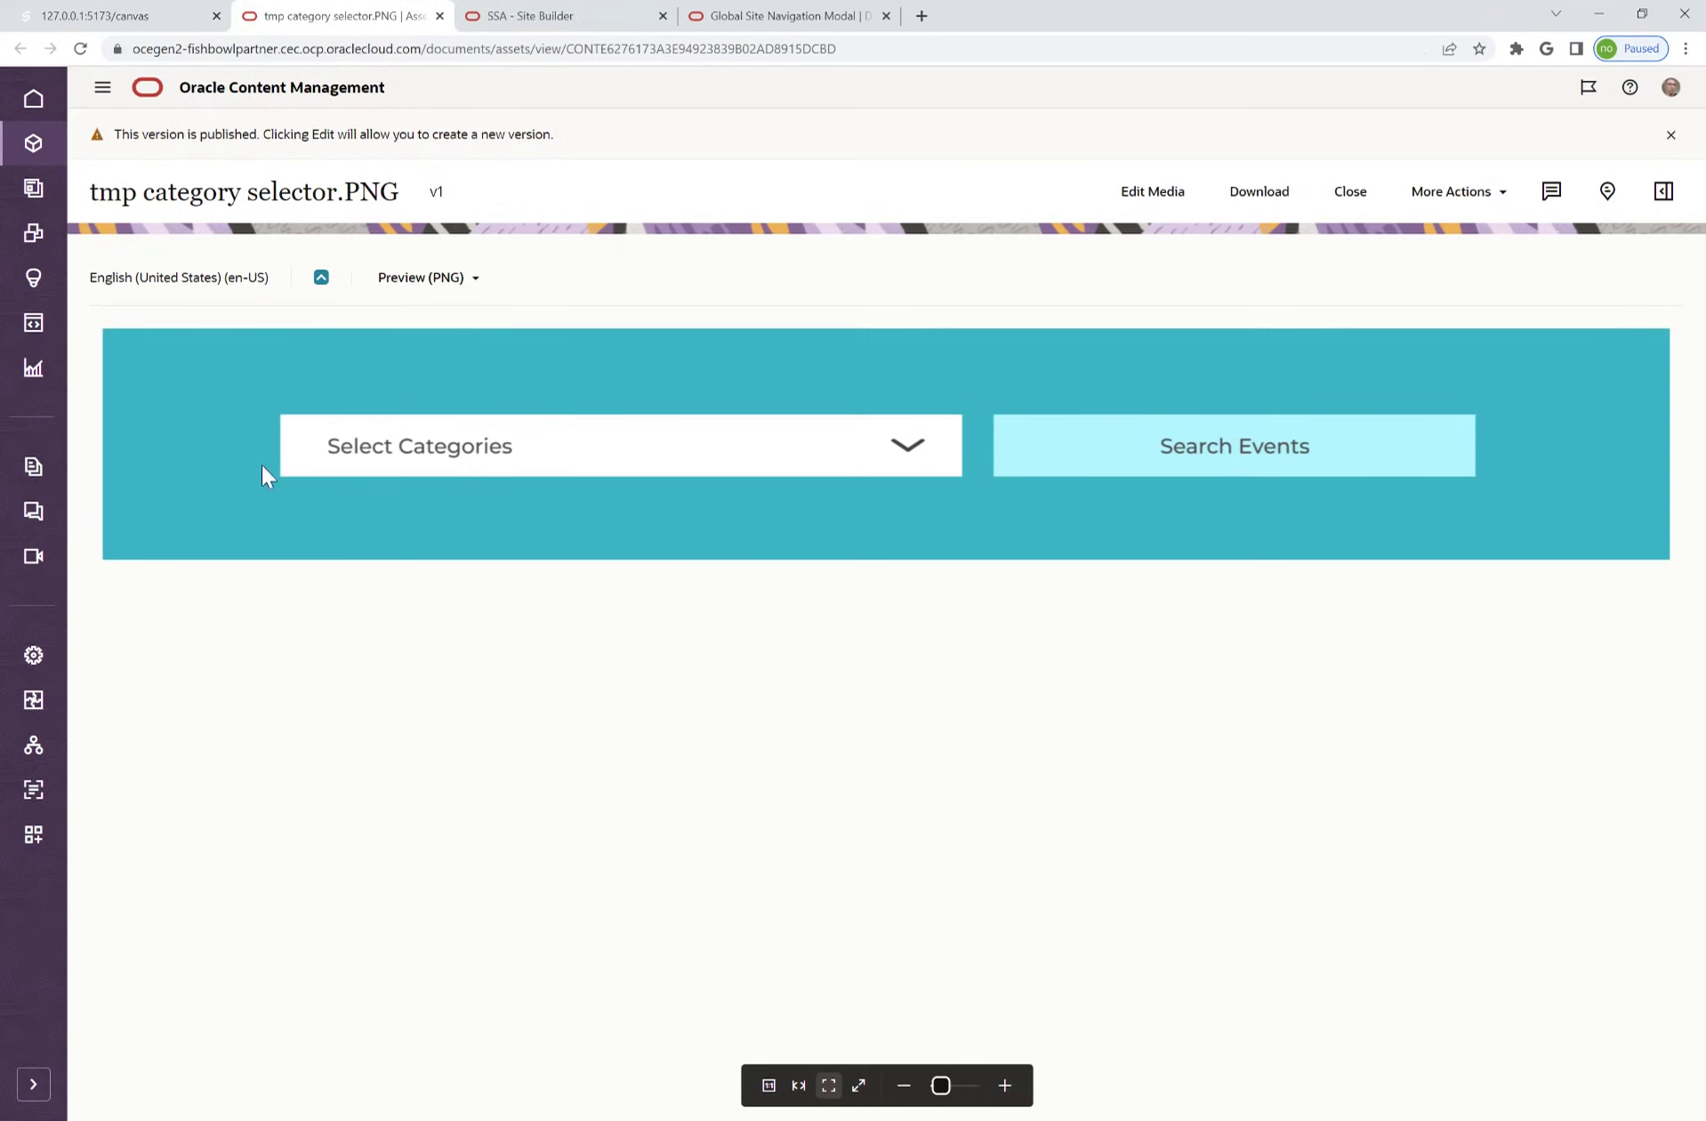
left_click(118, 17)
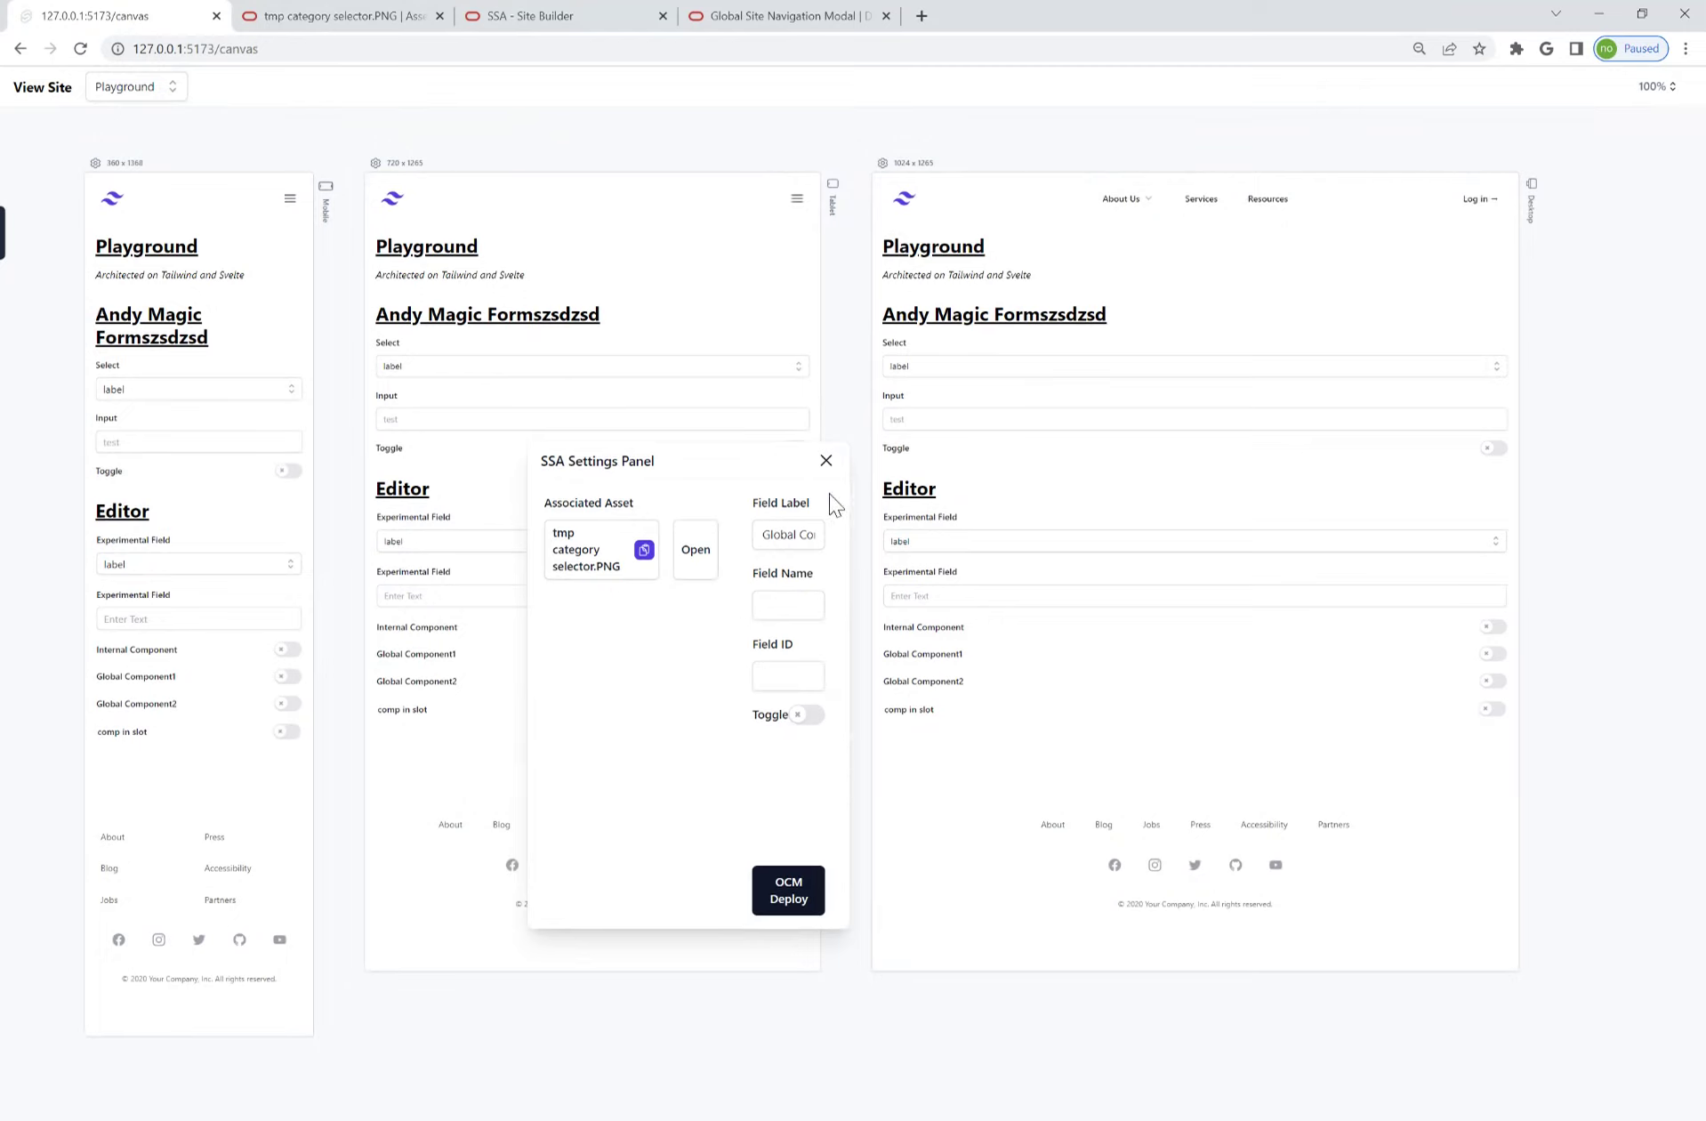
left_click(826, 461)
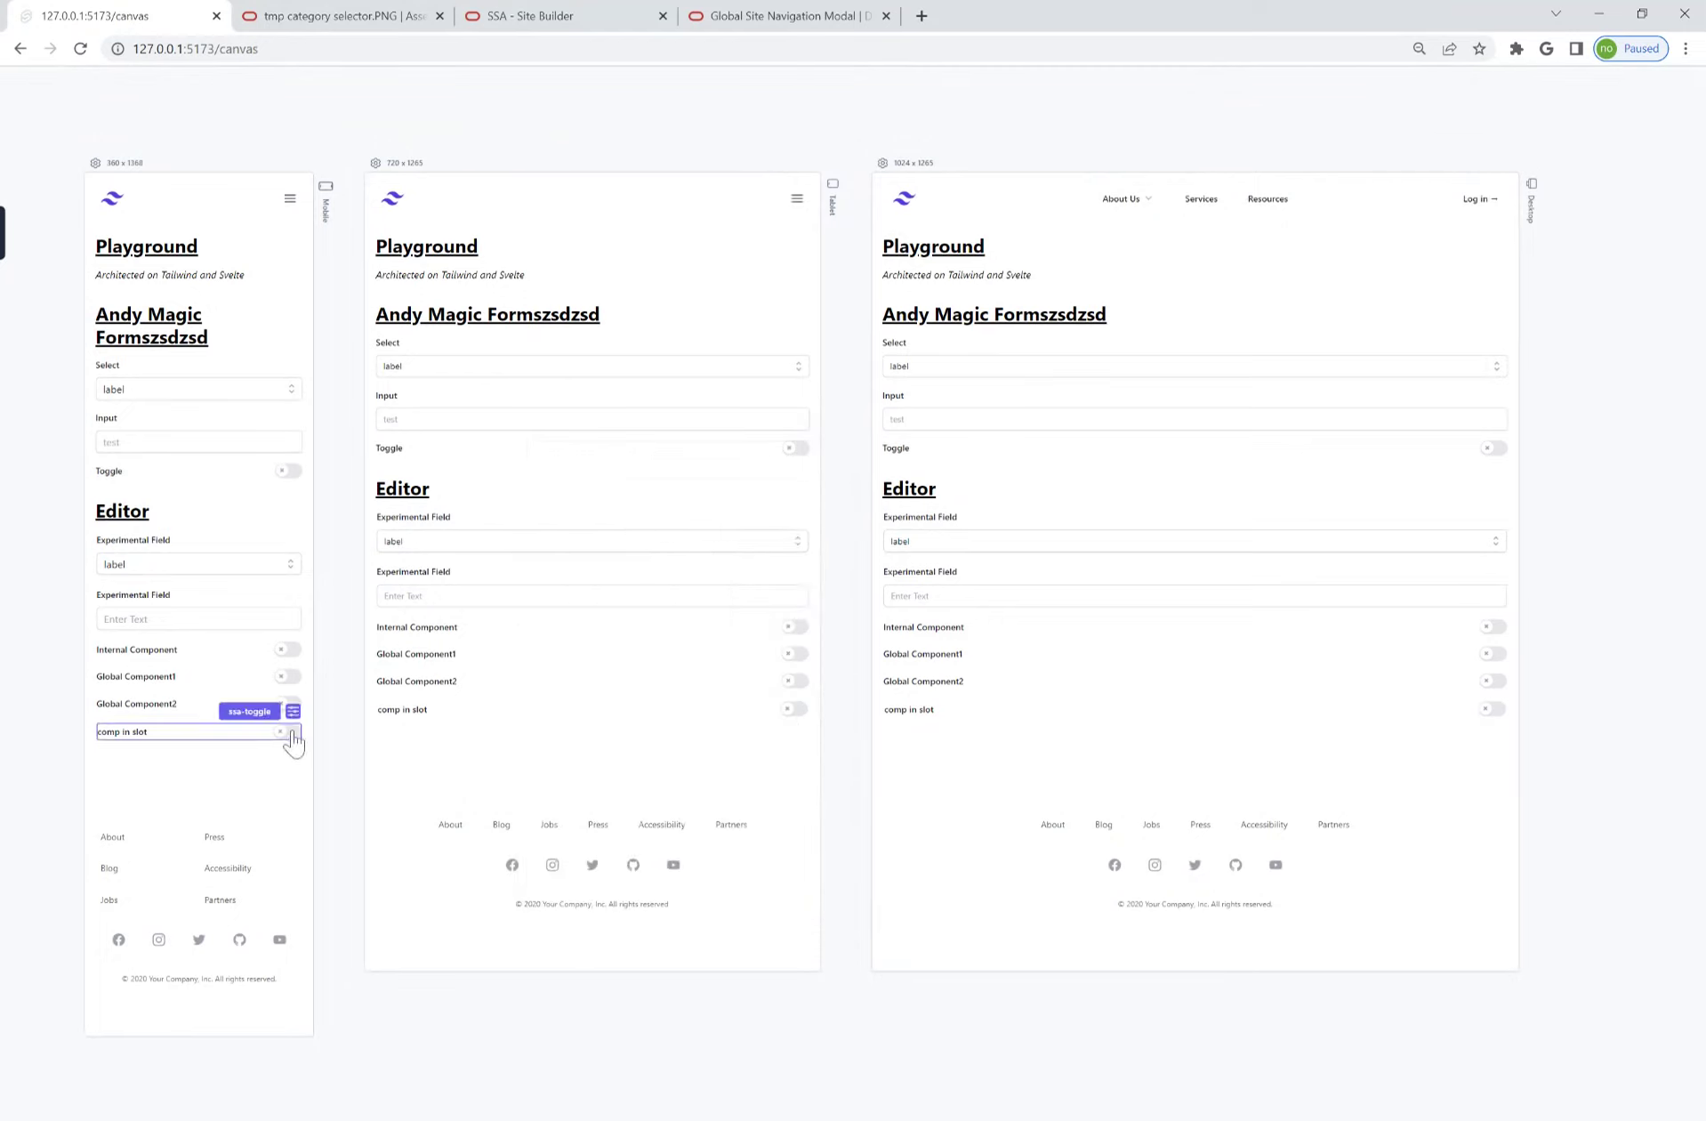
- Open the comp in slot component's settings, move the panel clear of the tablet toggle, and switch Toggle repeatedly, leaving it on
left_click(293, 712)
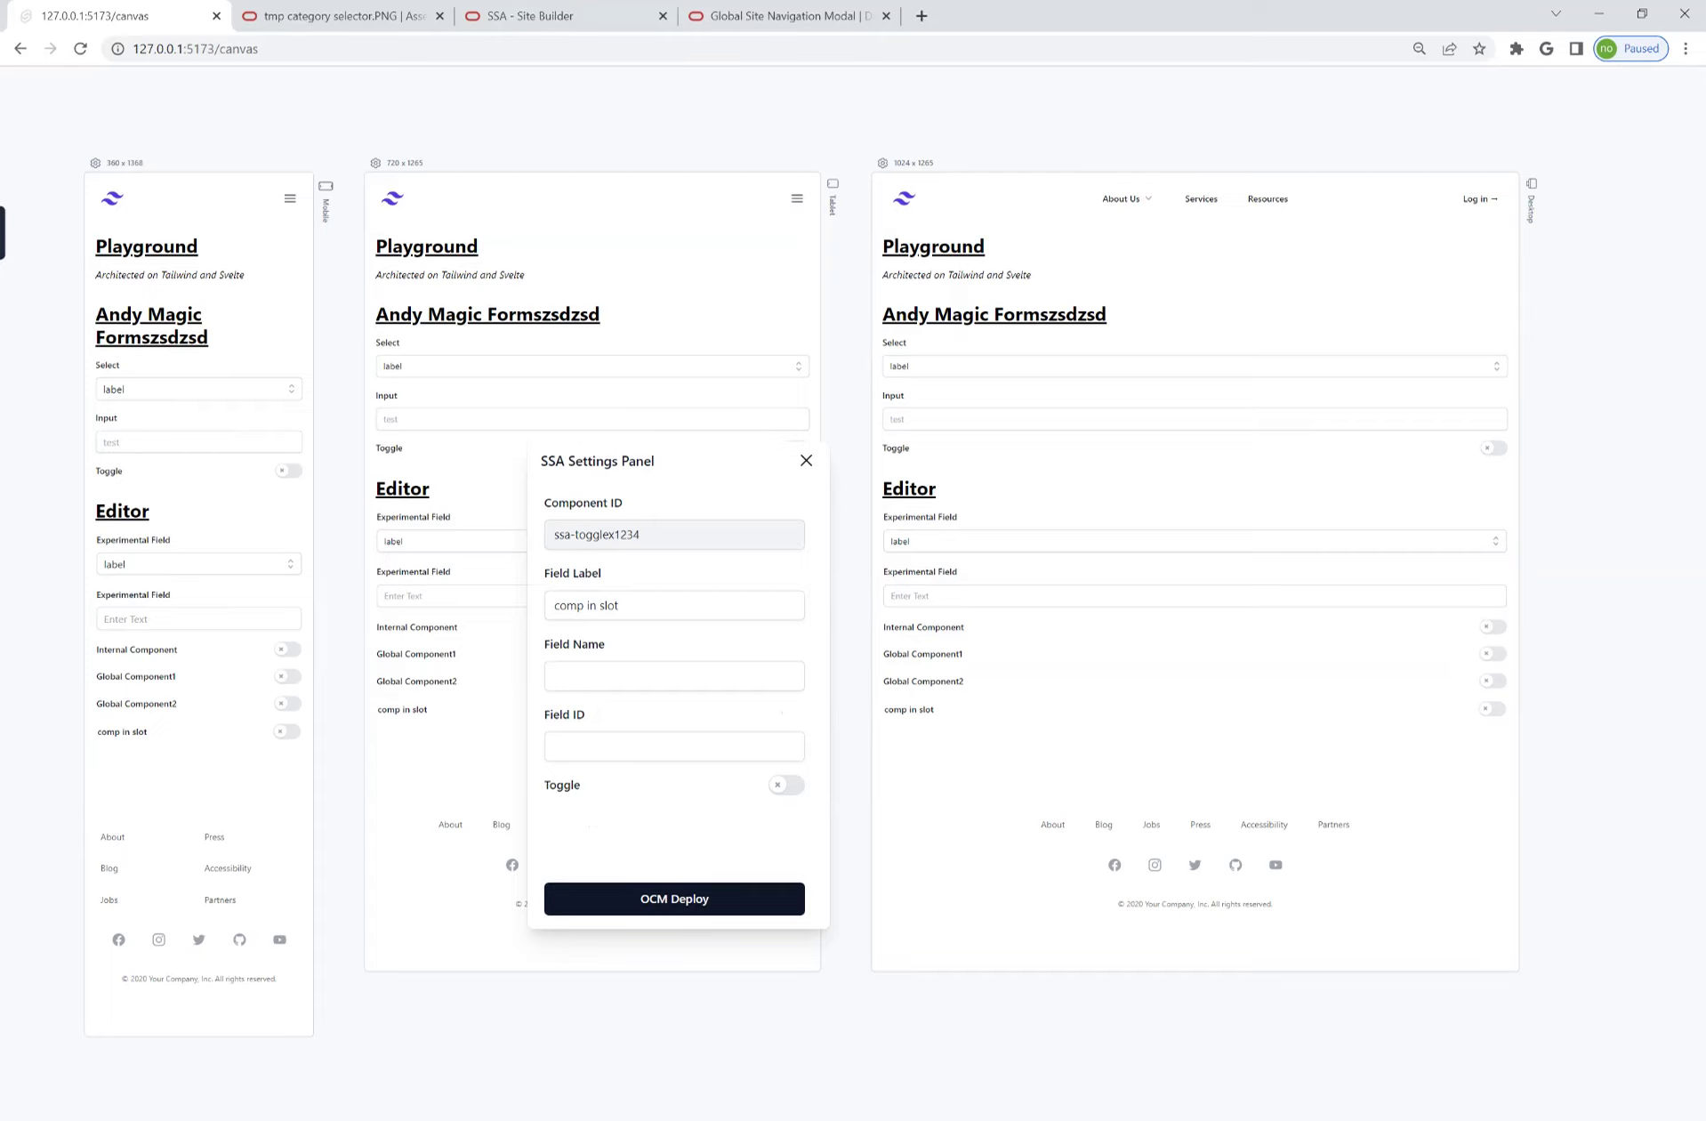
left_click(792, 787)
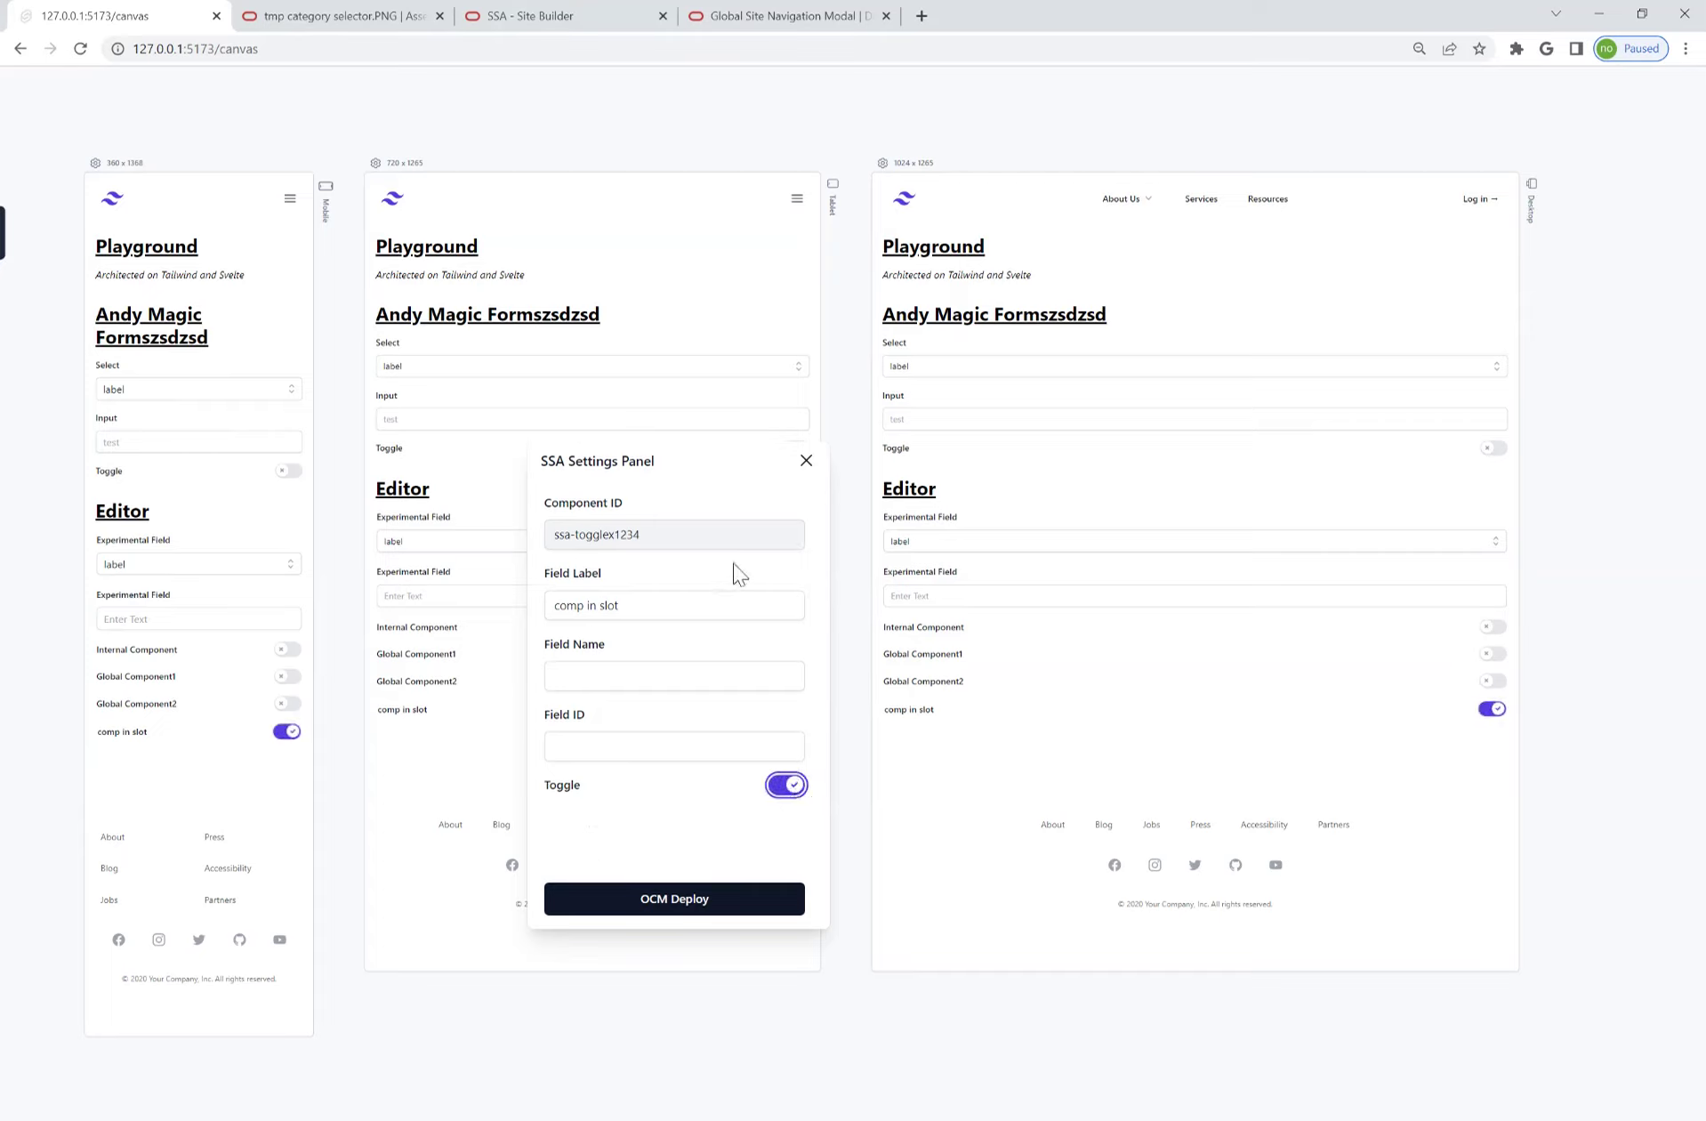
left_click_drag(735, 464, 692, 133)
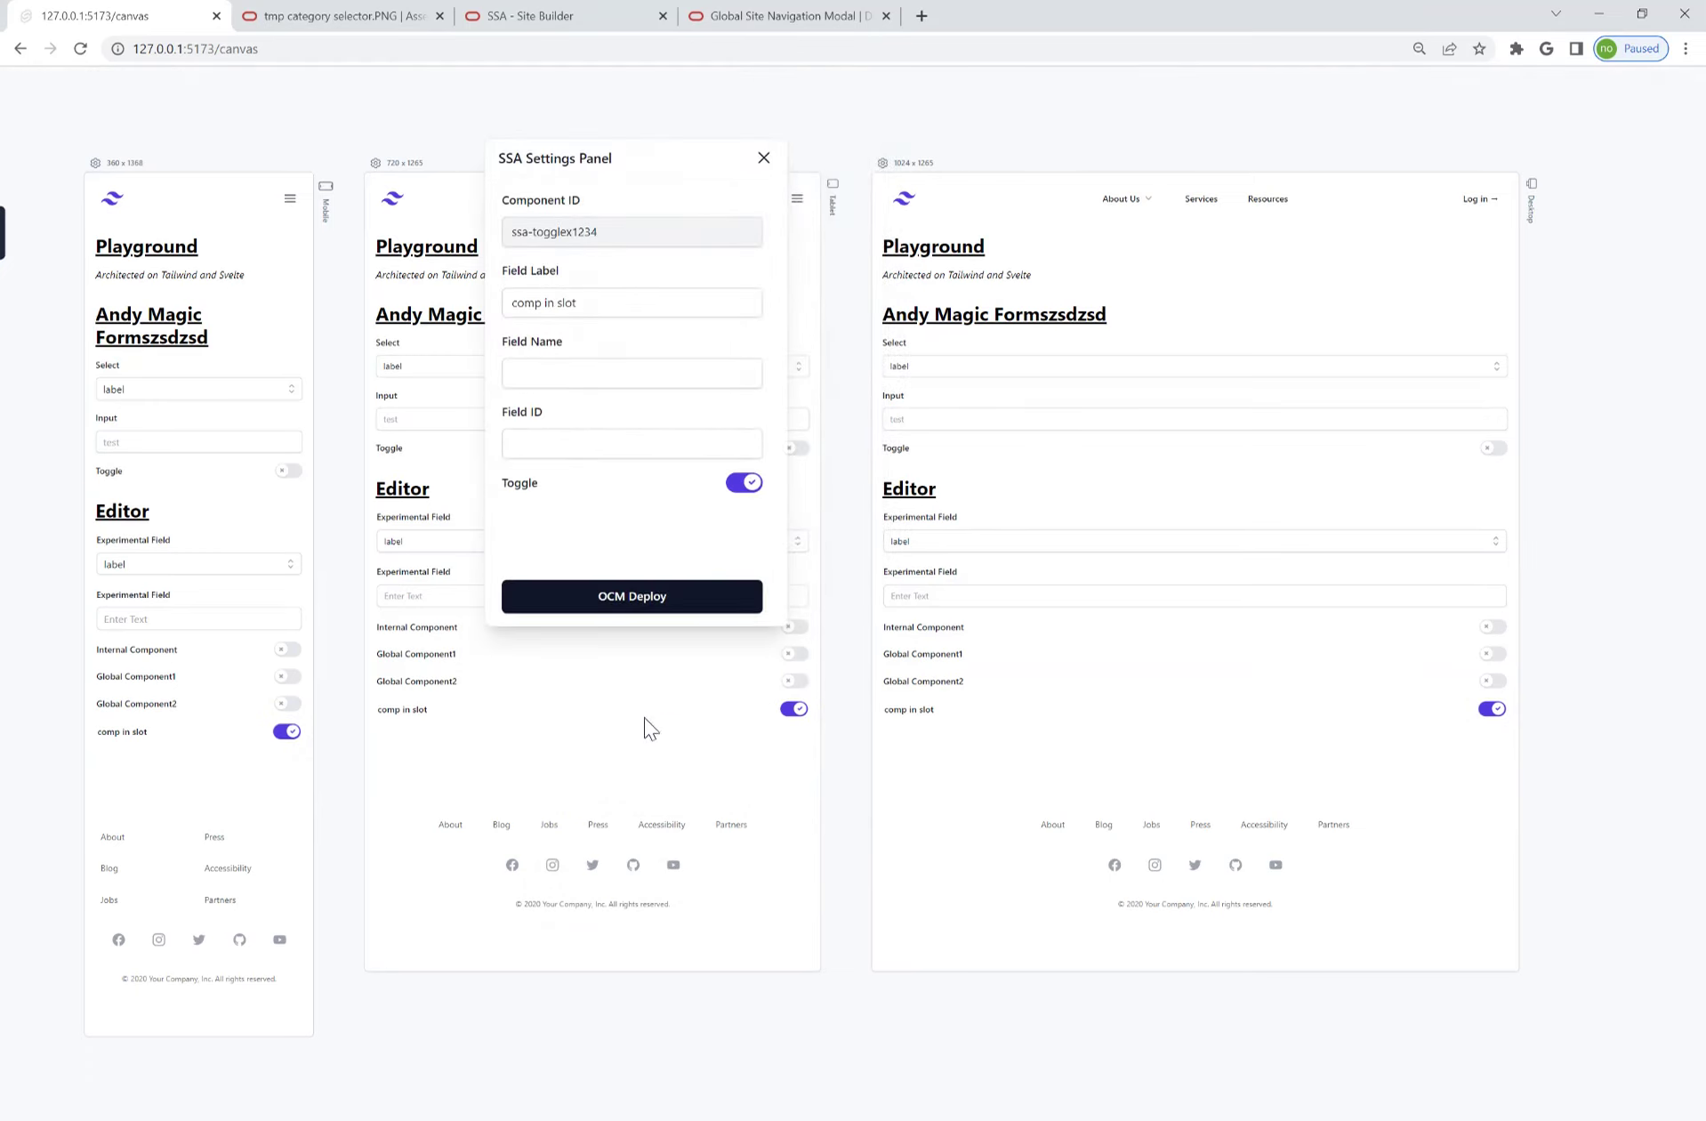
left_click(741, 490)
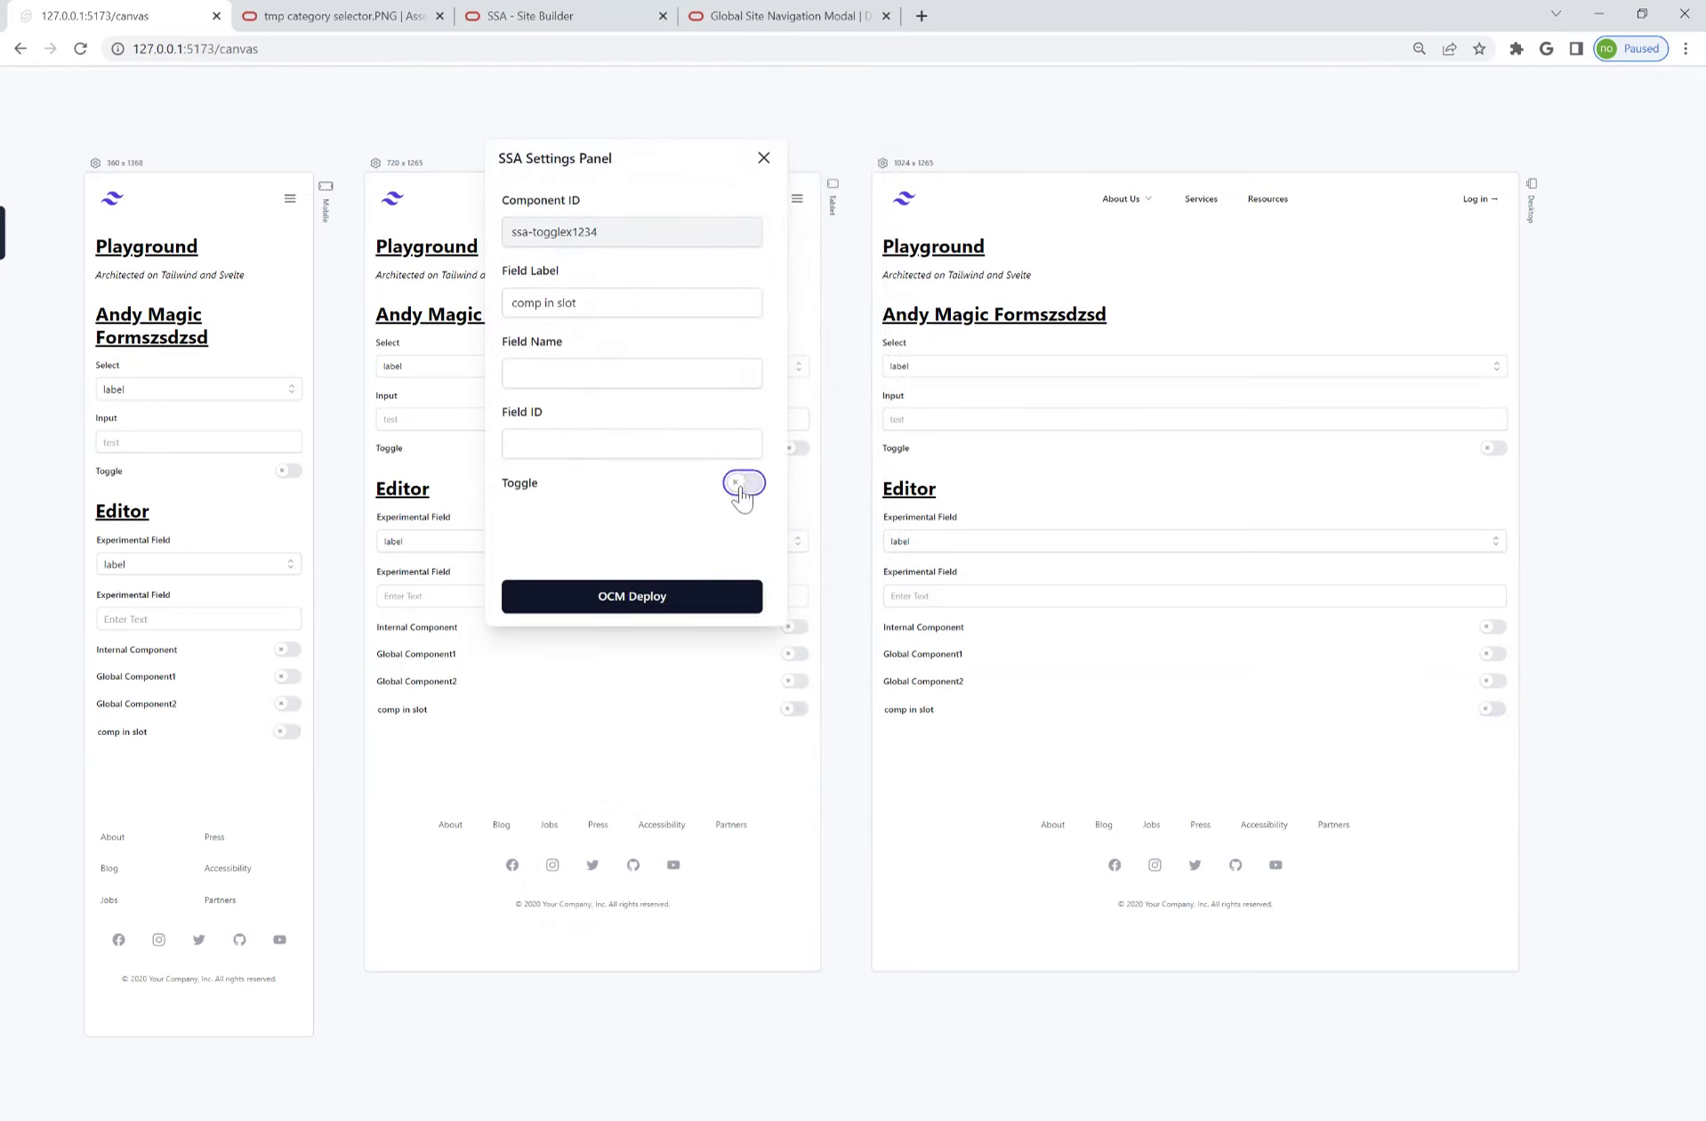
left_click(741, 489)
left_click(741, 489)
left_click(741, 489)
left_click(741, 489)
left_click(741, 490)
left_click(741, 489)
left_click(741, 489)
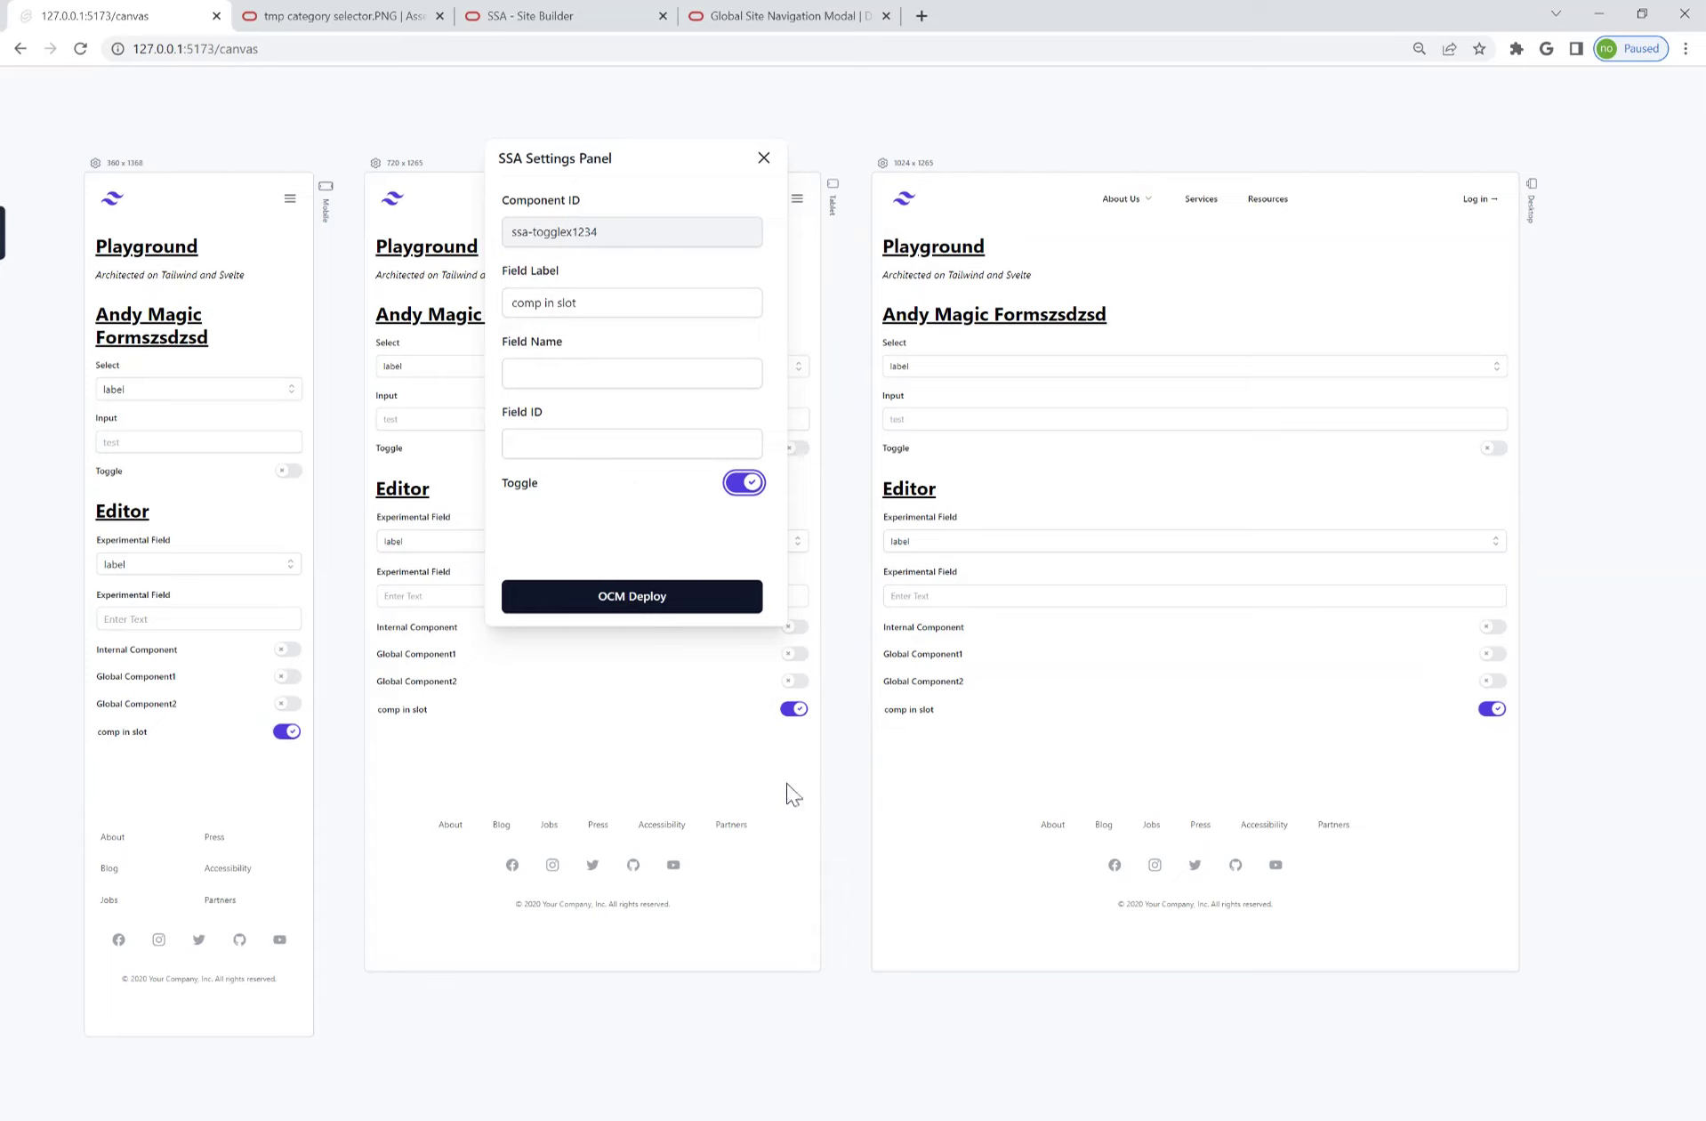
- Switch the comp in slot toggle off directly in the tablet and desktop previews, and toggle it in the mobile preview, leaving it on
left_click(794, 708)
left_click(1492, 709)
left_click(286, 737)
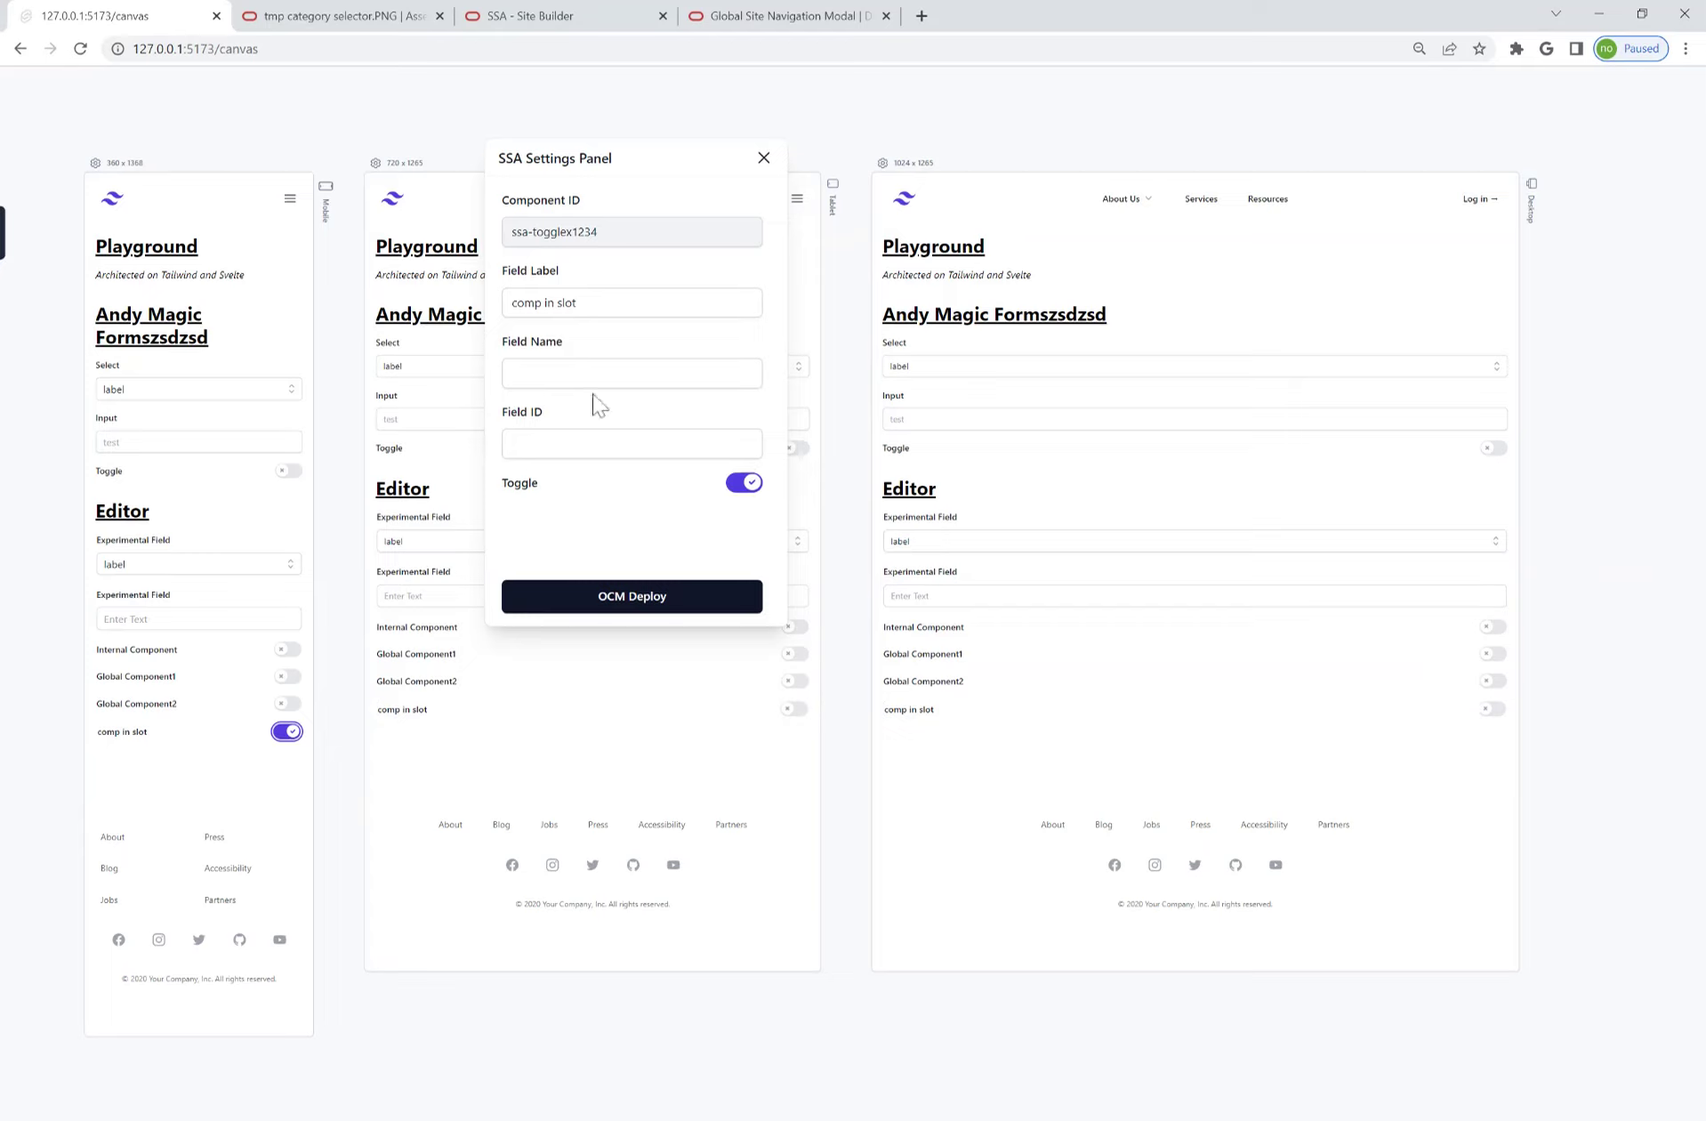
- Set the comp in slot component's Field Label to test and close its settings
left_click_drag(582, 303, 489, 307)
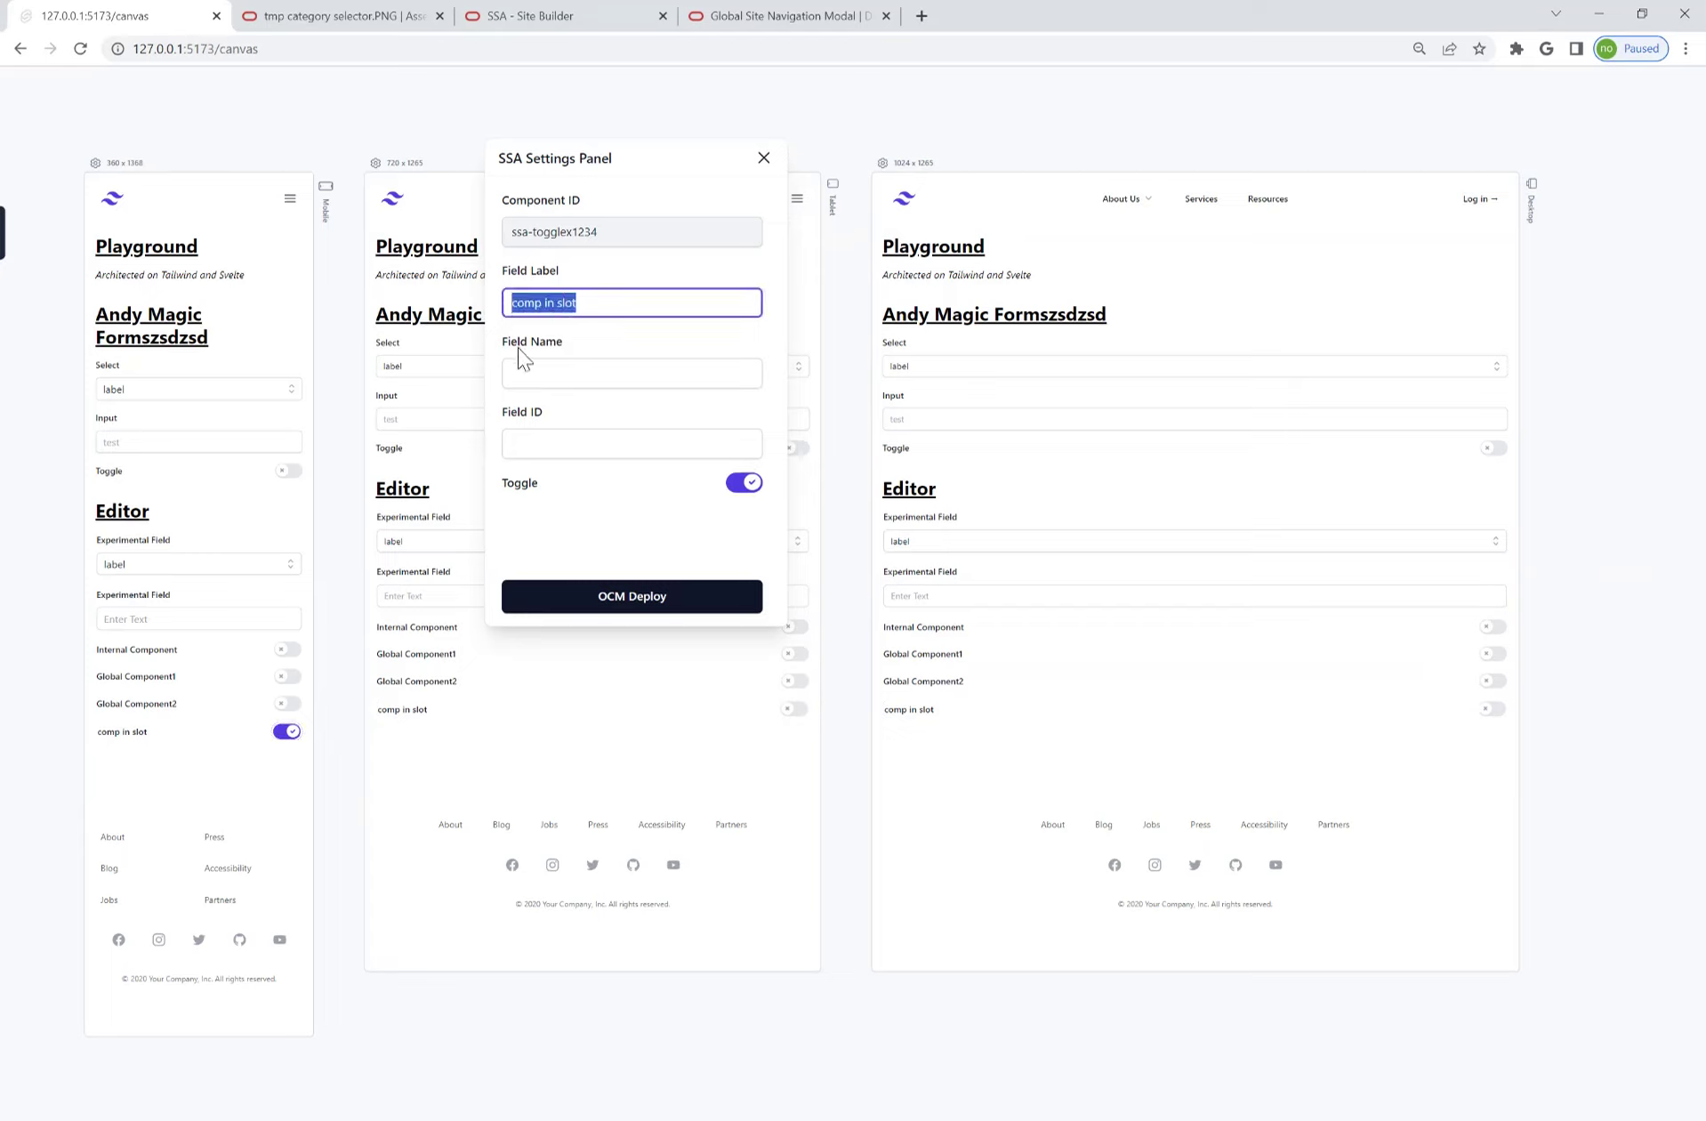
type("test")
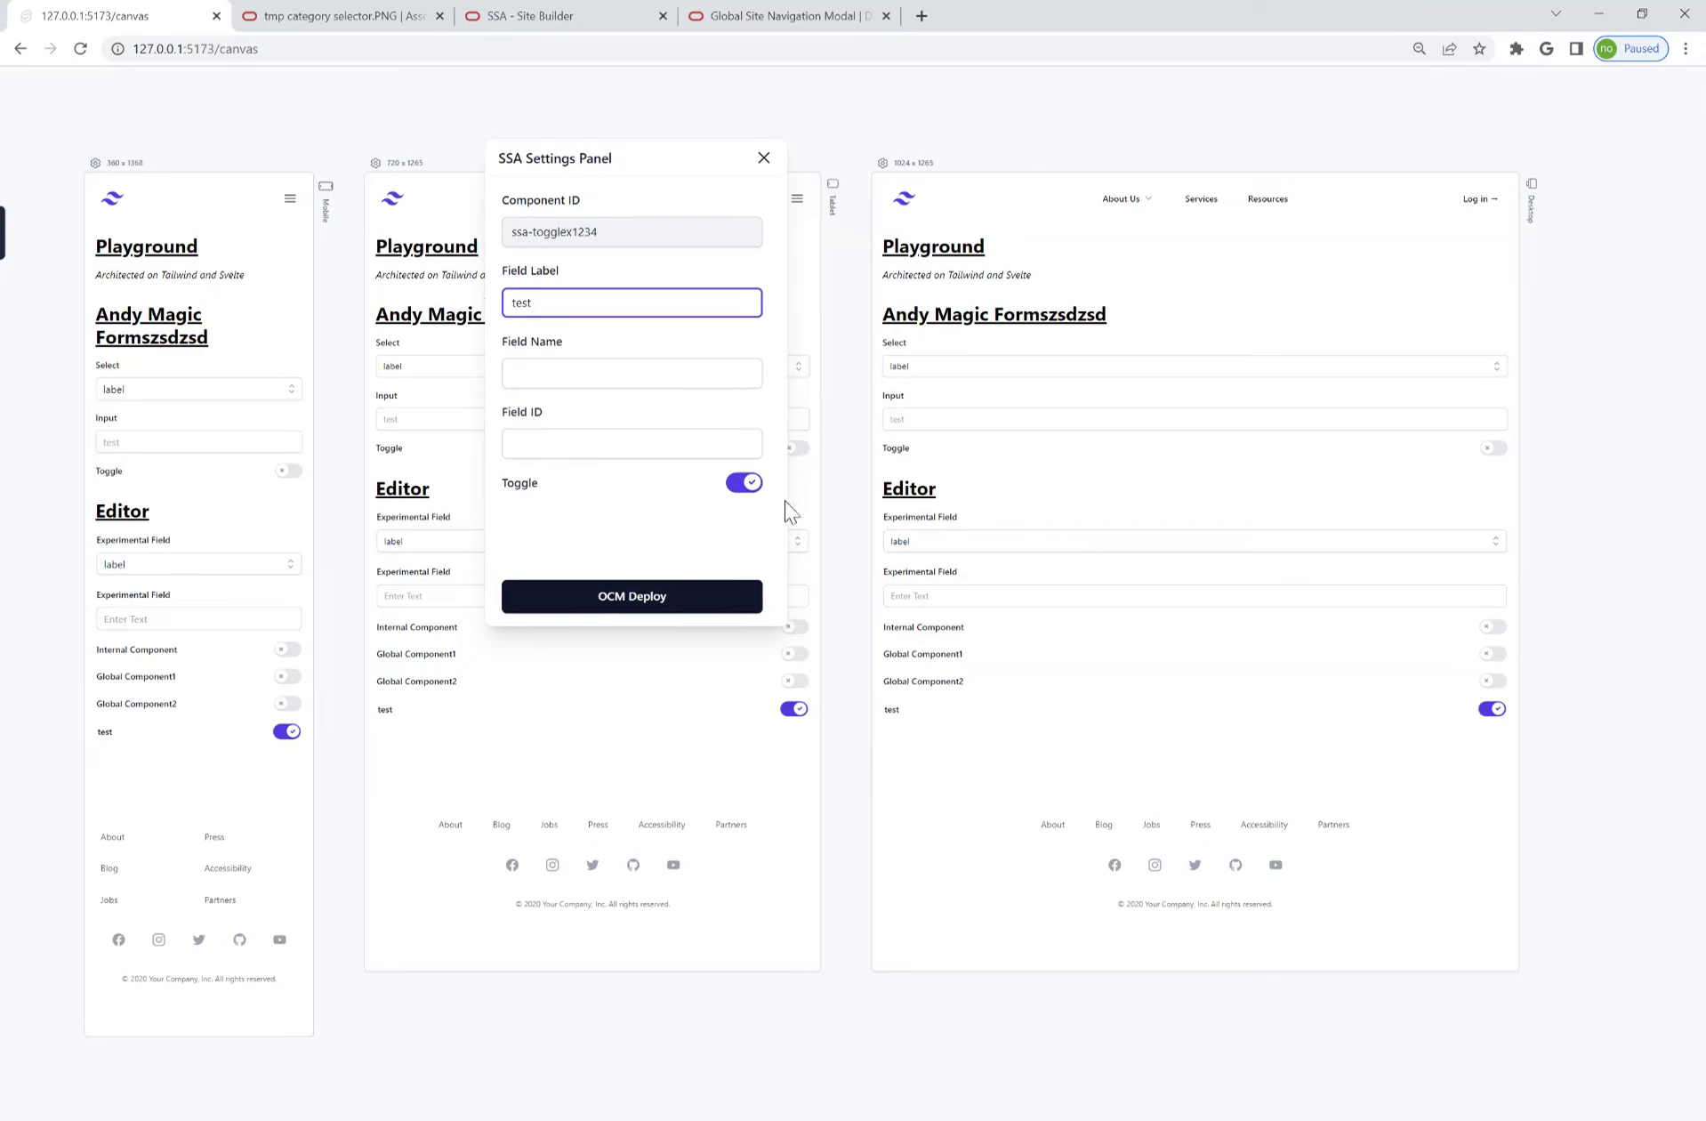
left_click(763, 157)
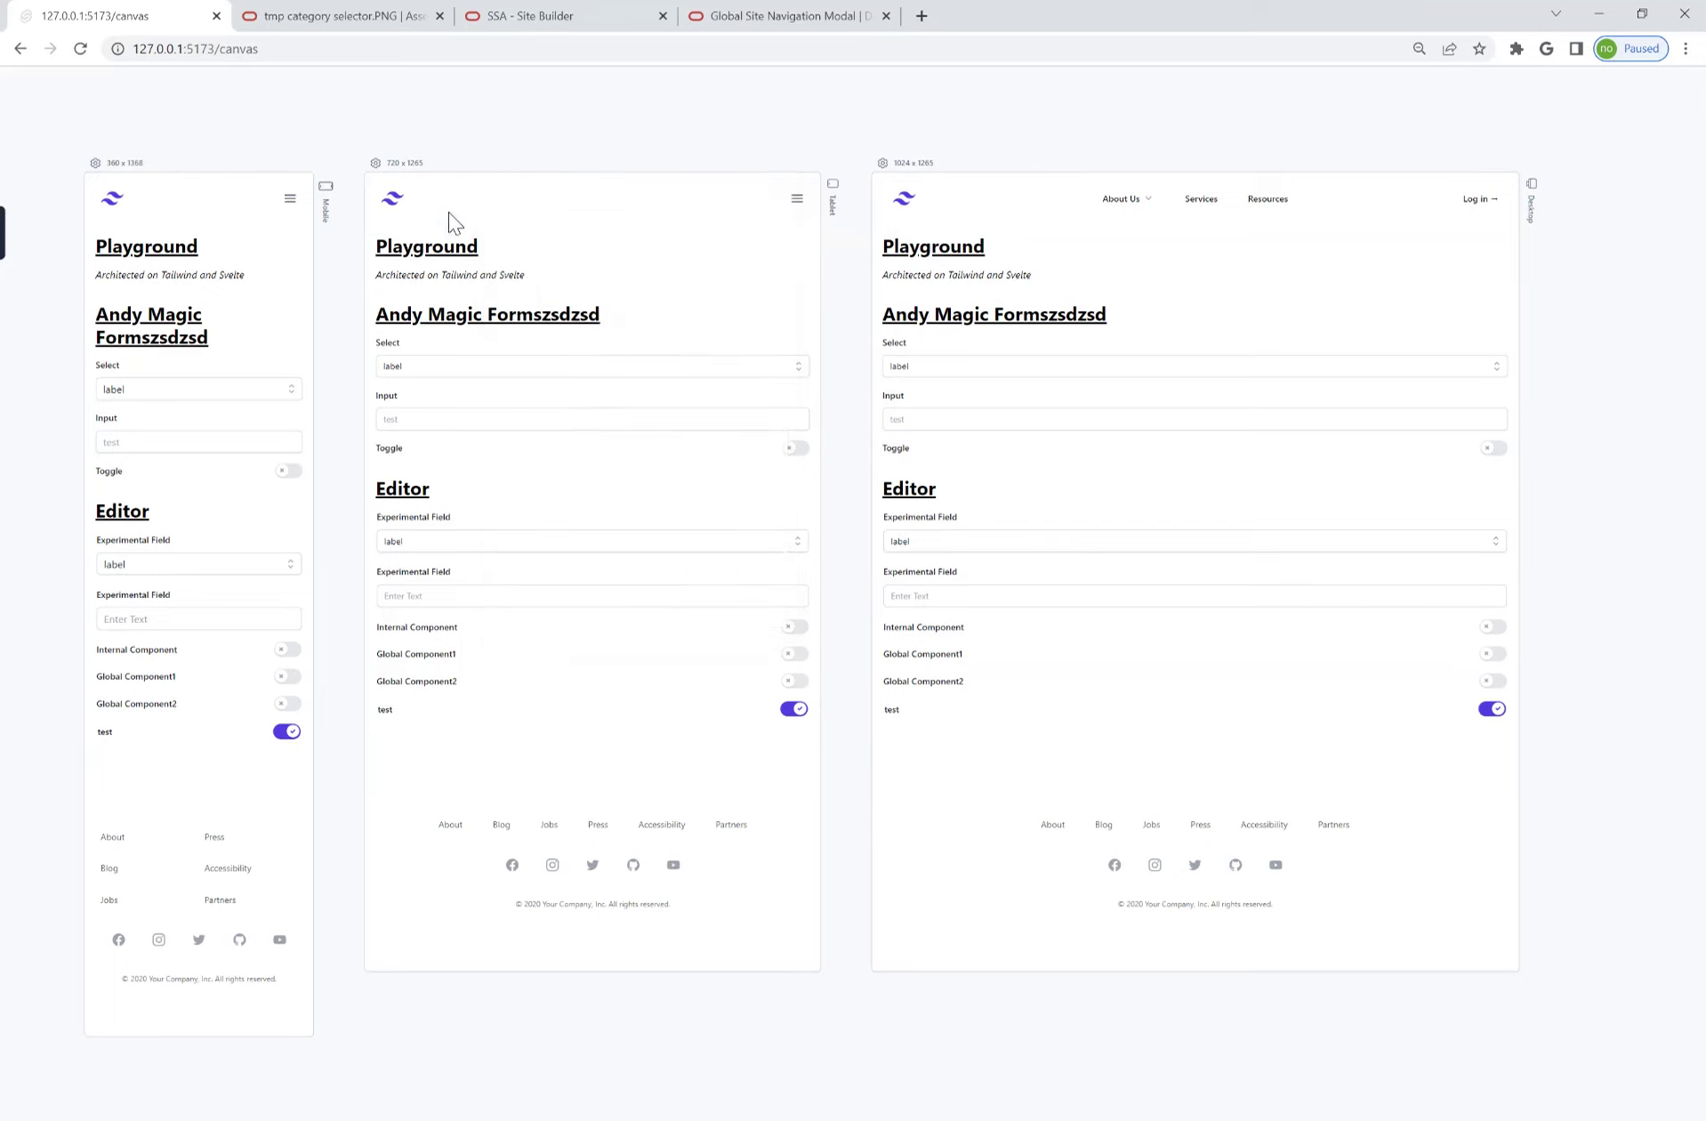
- Add an ssa-select component below the test toggle in the mobile preview and expand its list of options
left_click(3, 233)
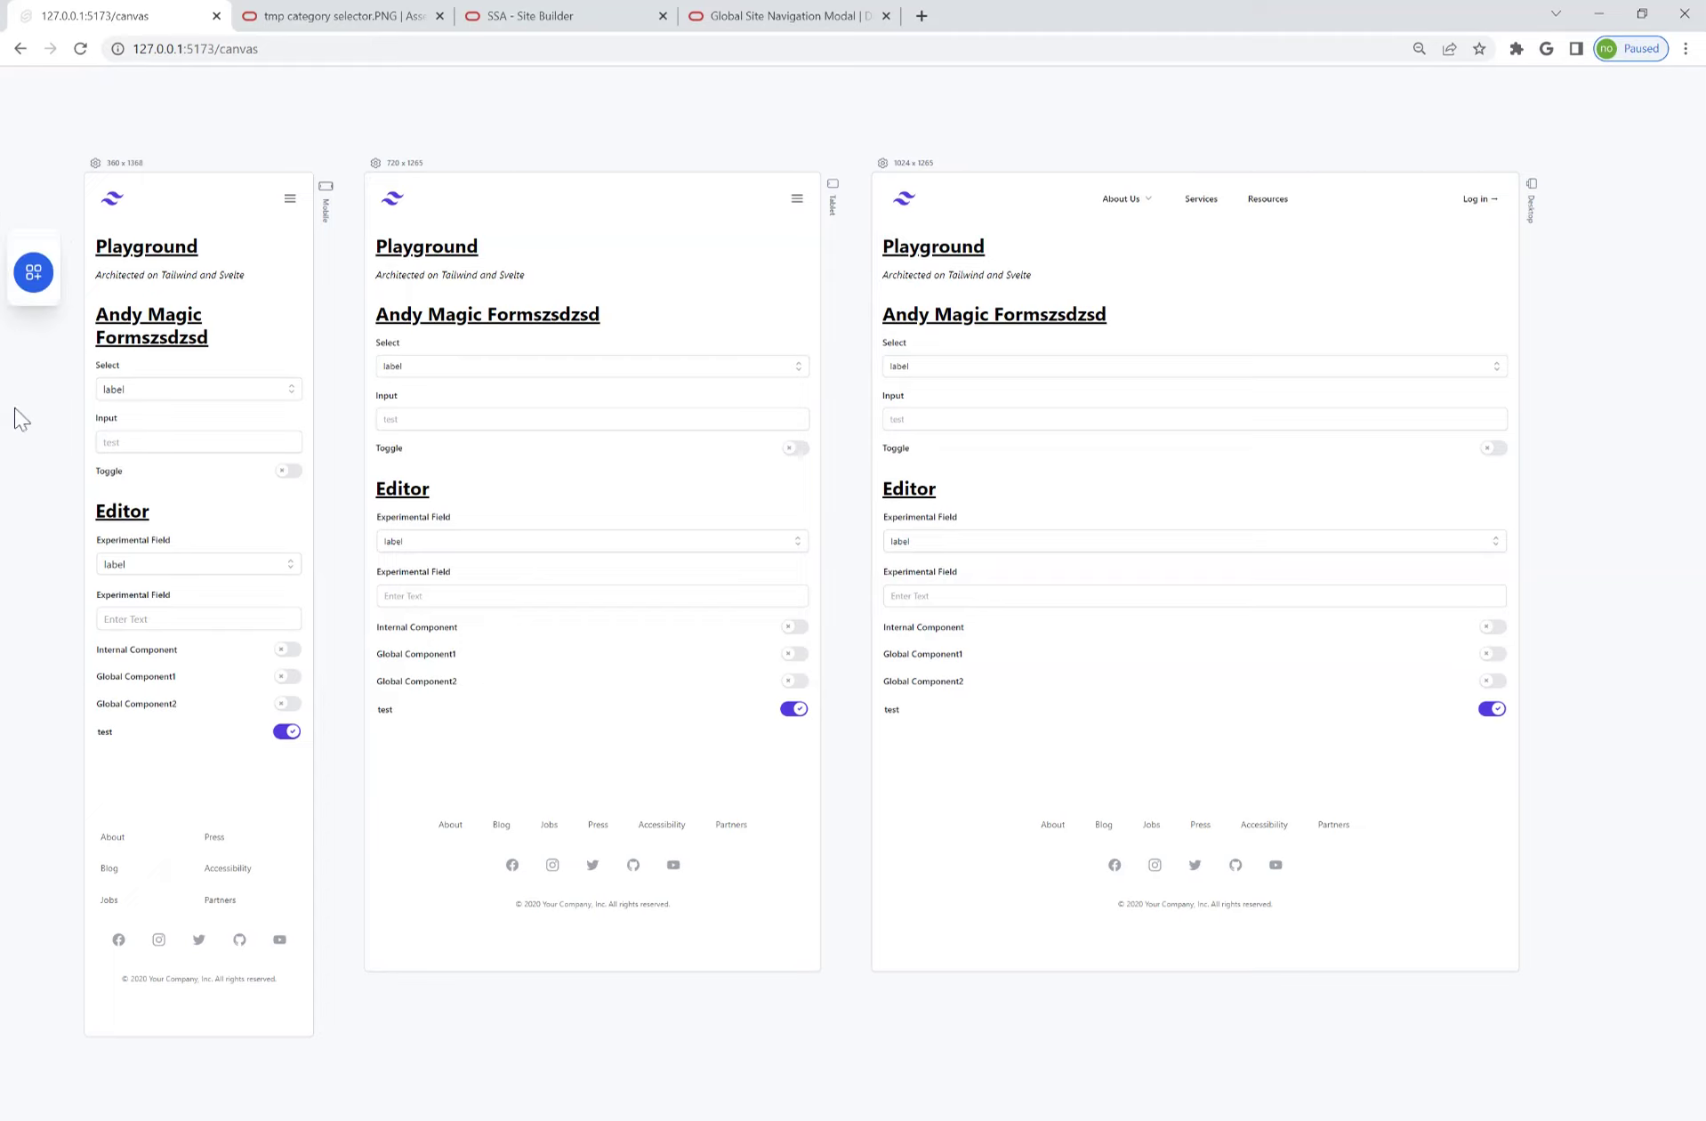
left_click(34, 277)
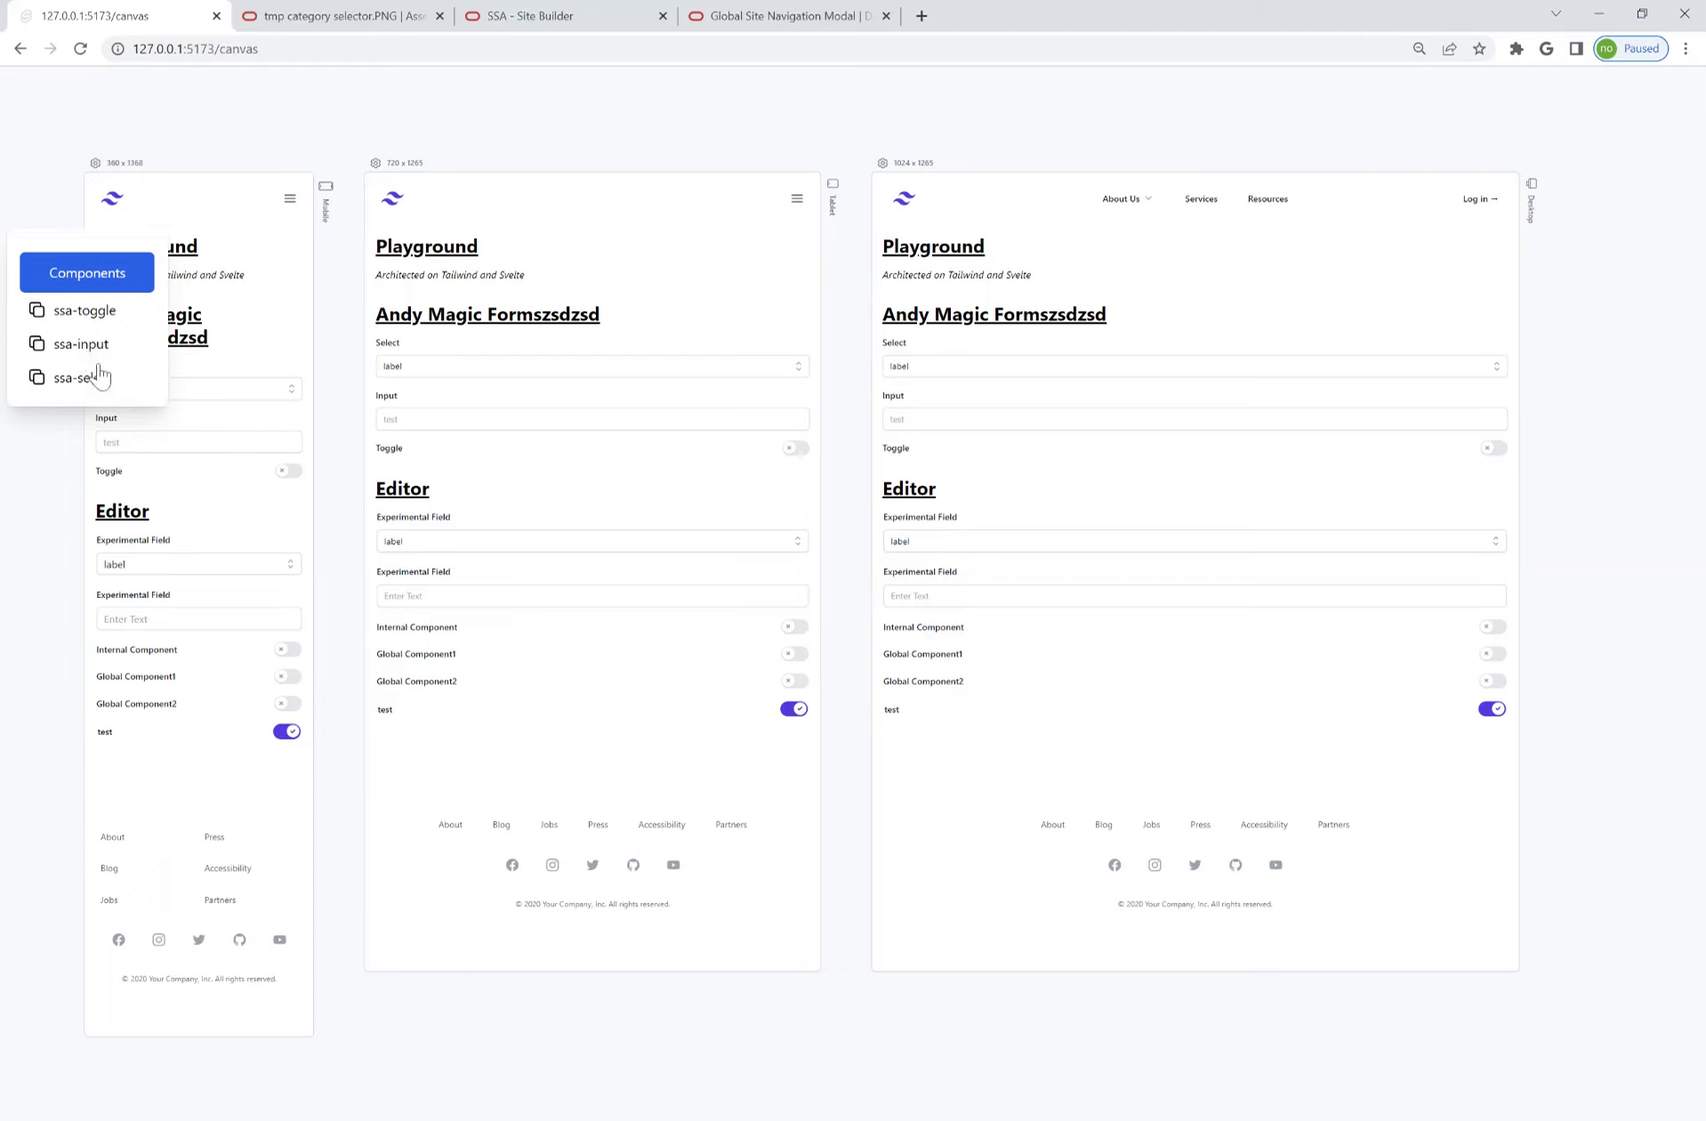
left_click_drag(100, 388, 168, 768)
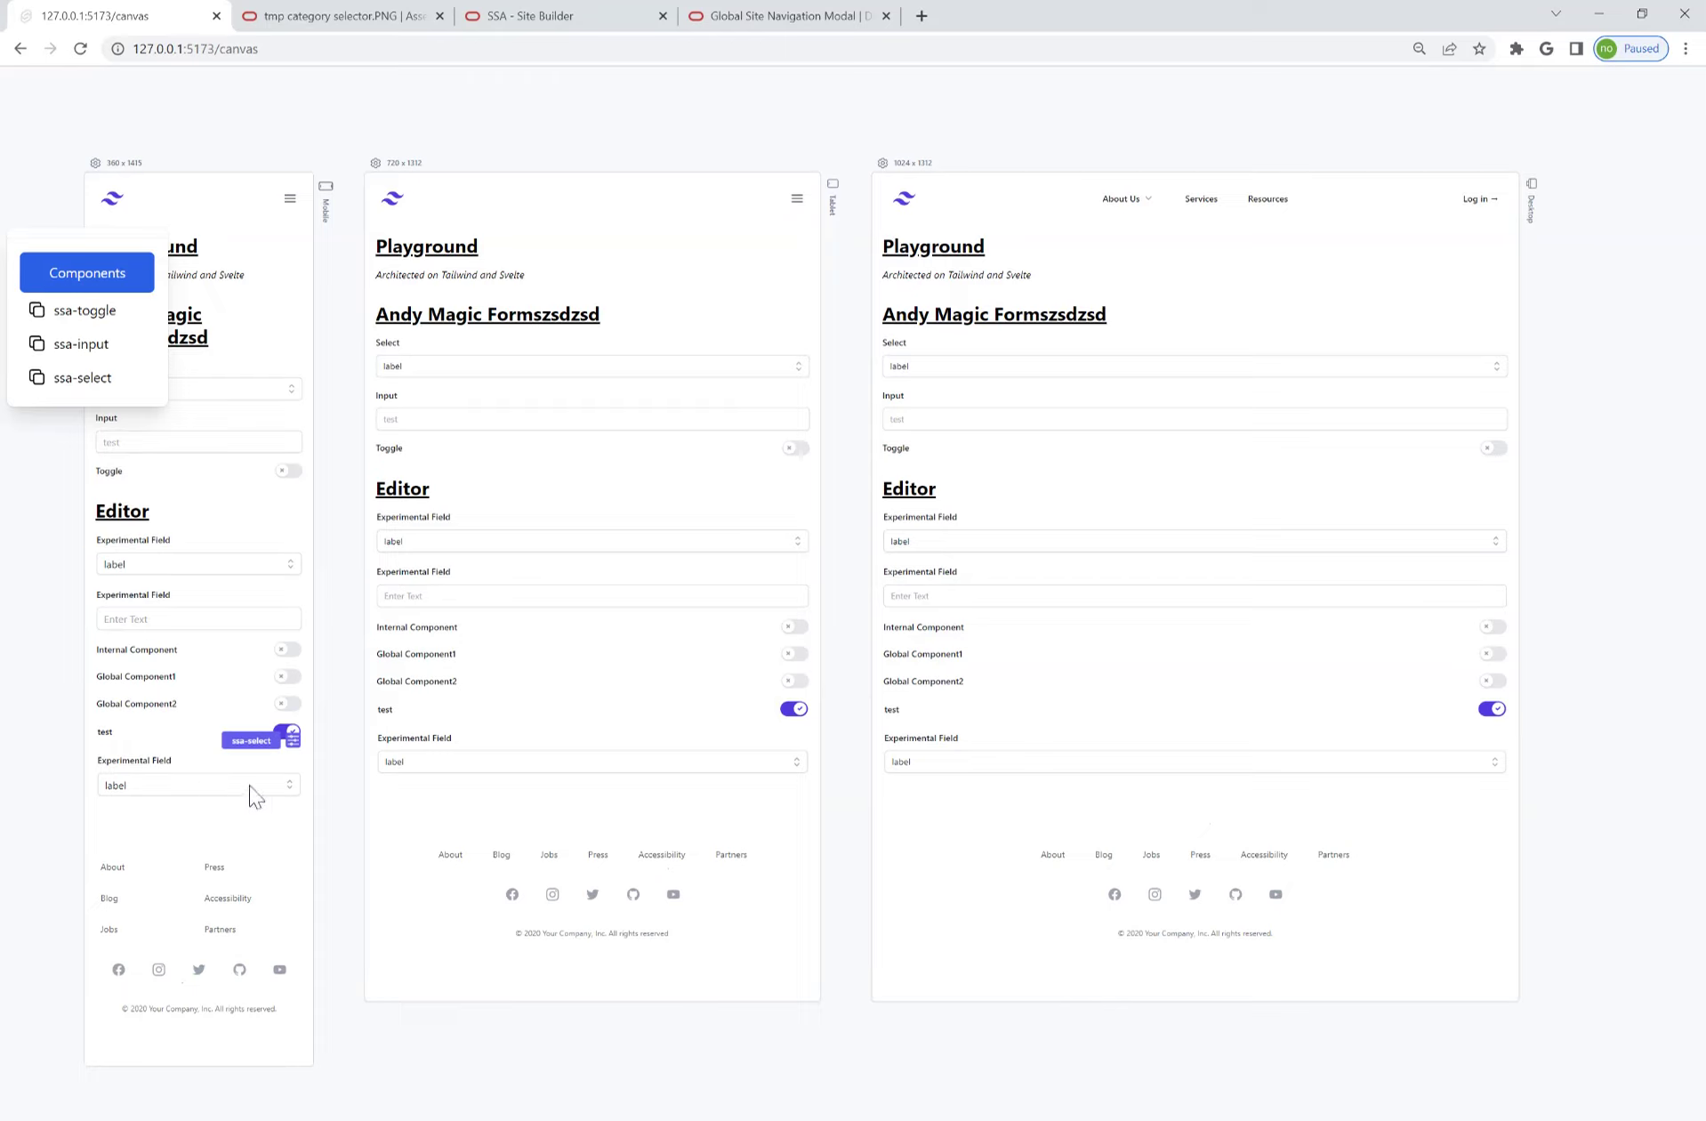
left_click(223, 784)
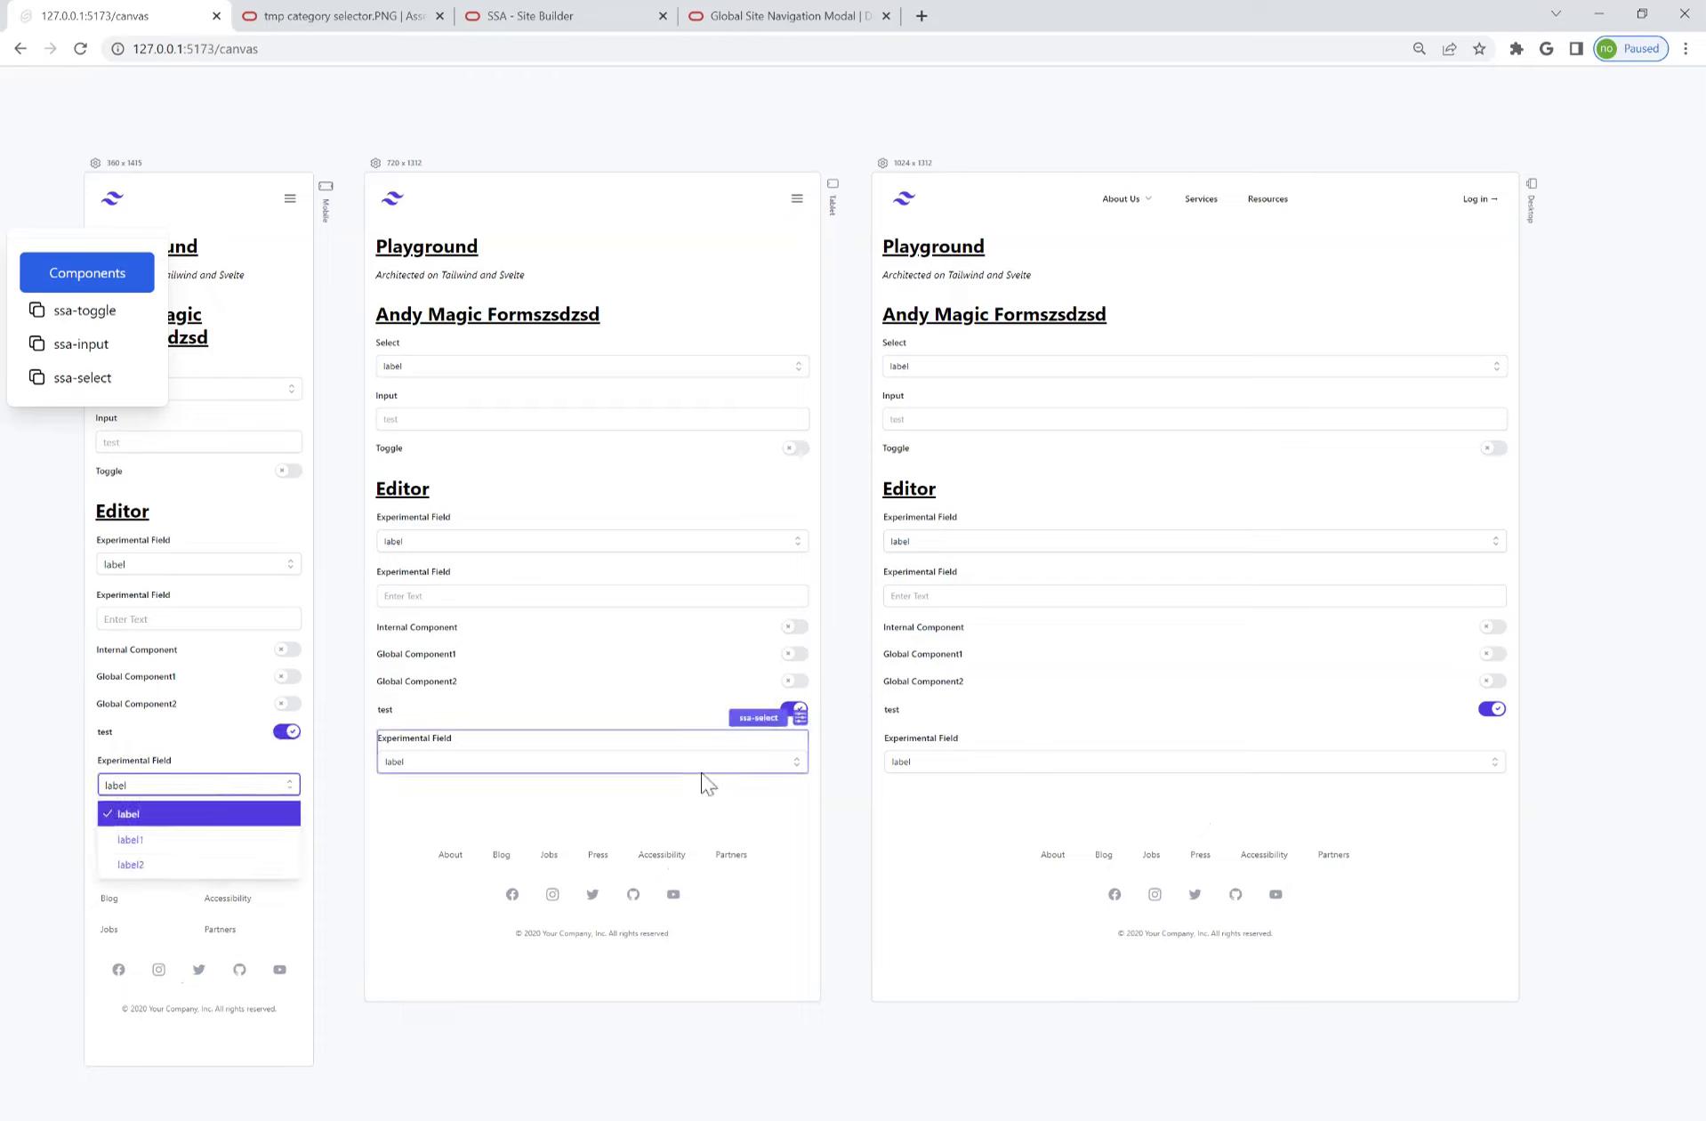
- Set the new select component's Field Label to testx2 and close its settings
left_click(294, 744)
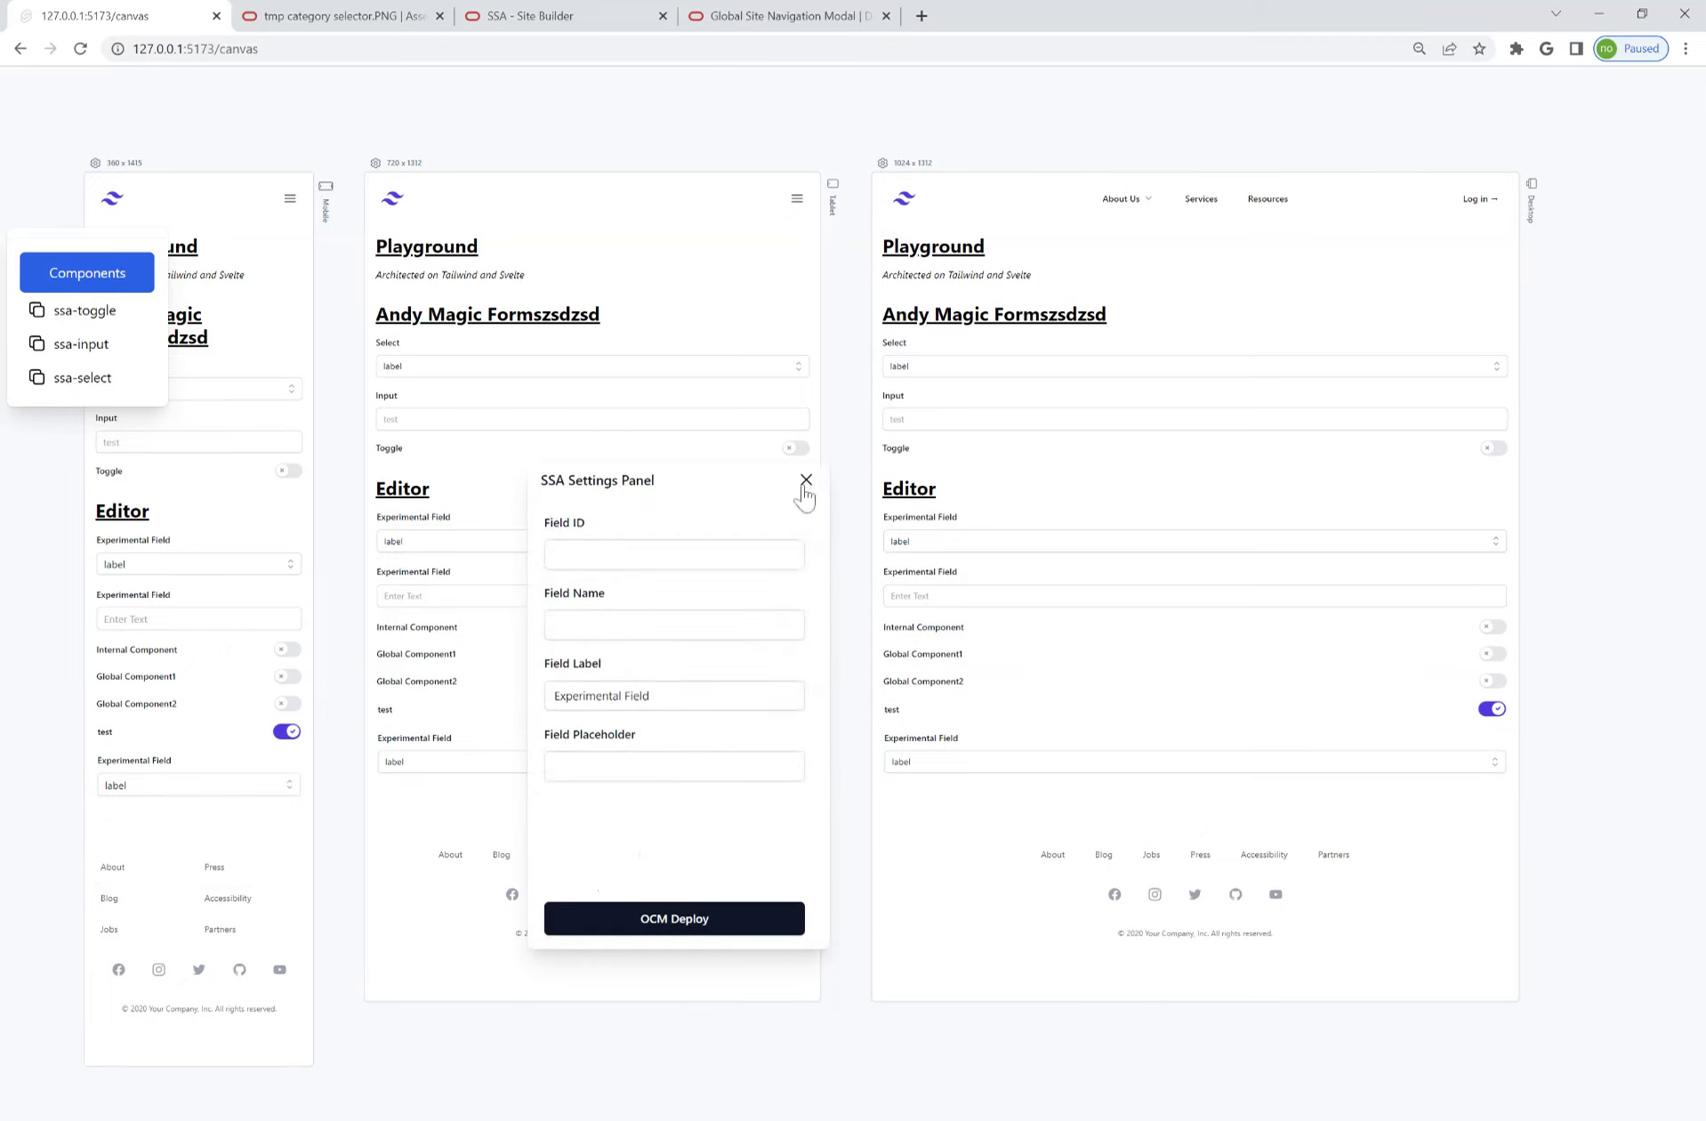
left_click_drag(671, 694, 469, 697)
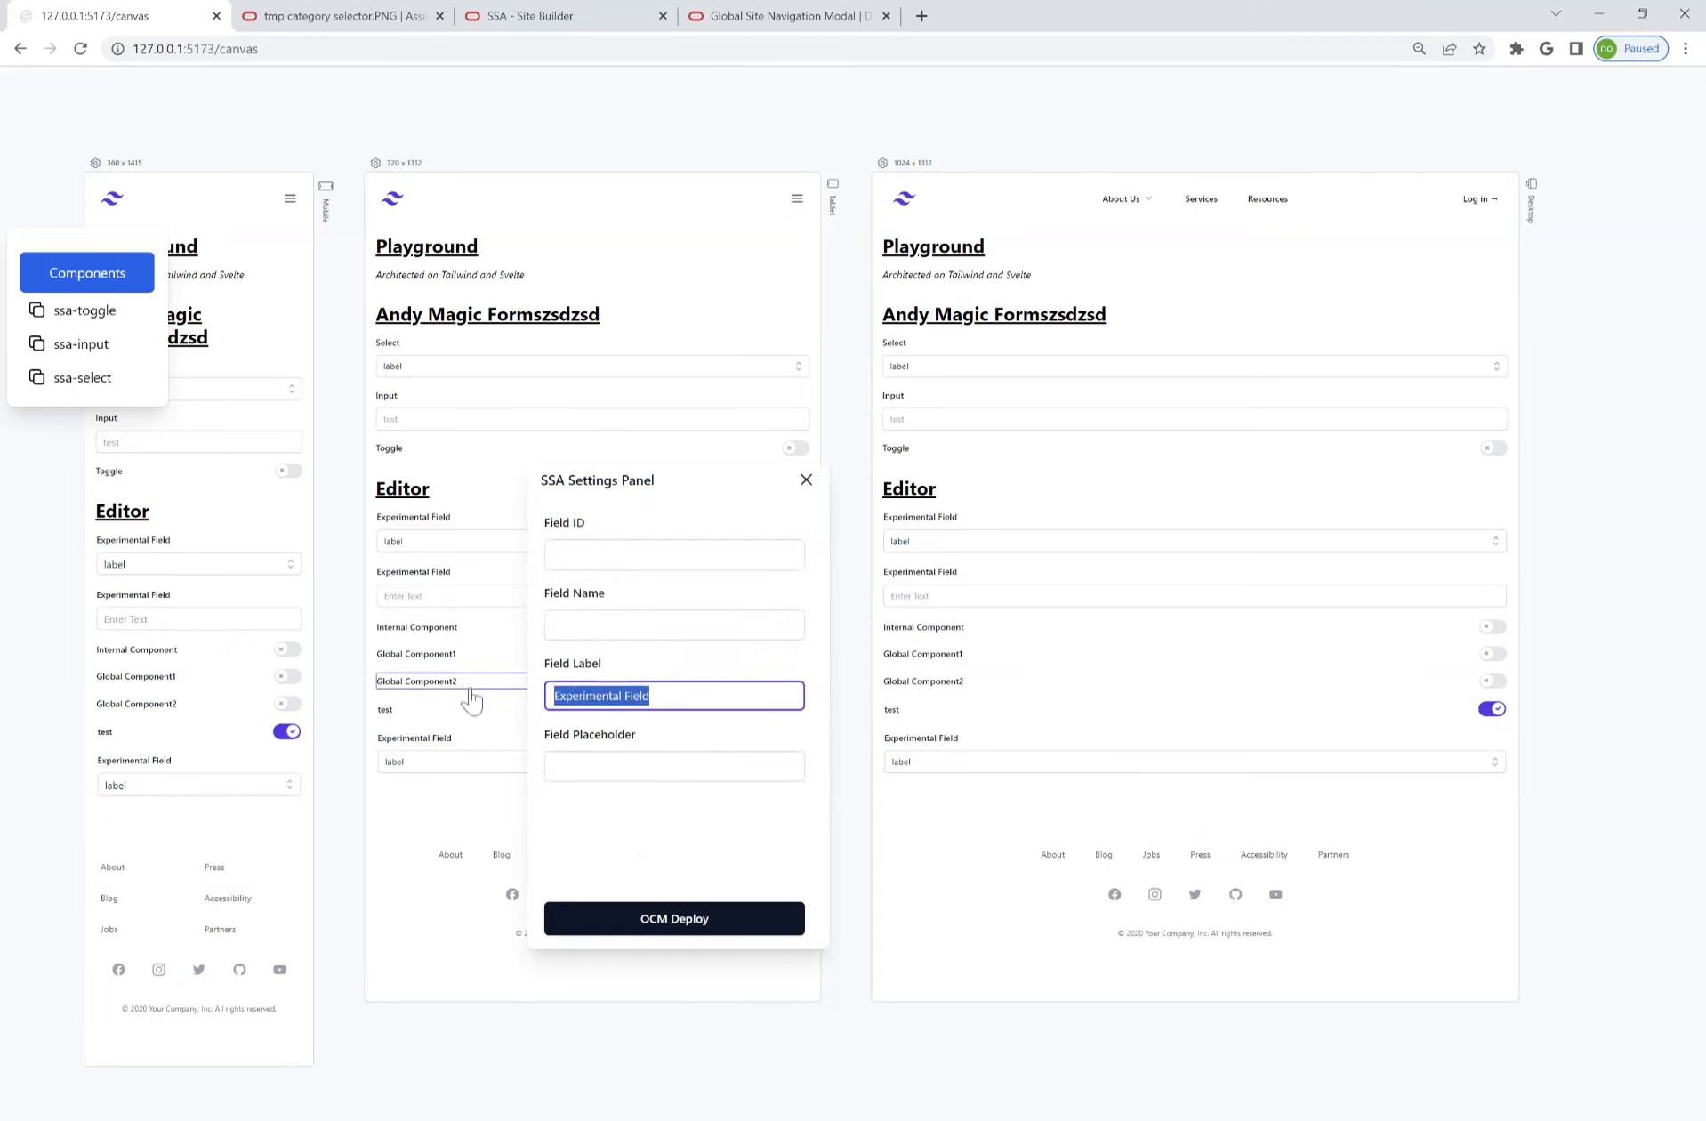
type("test")
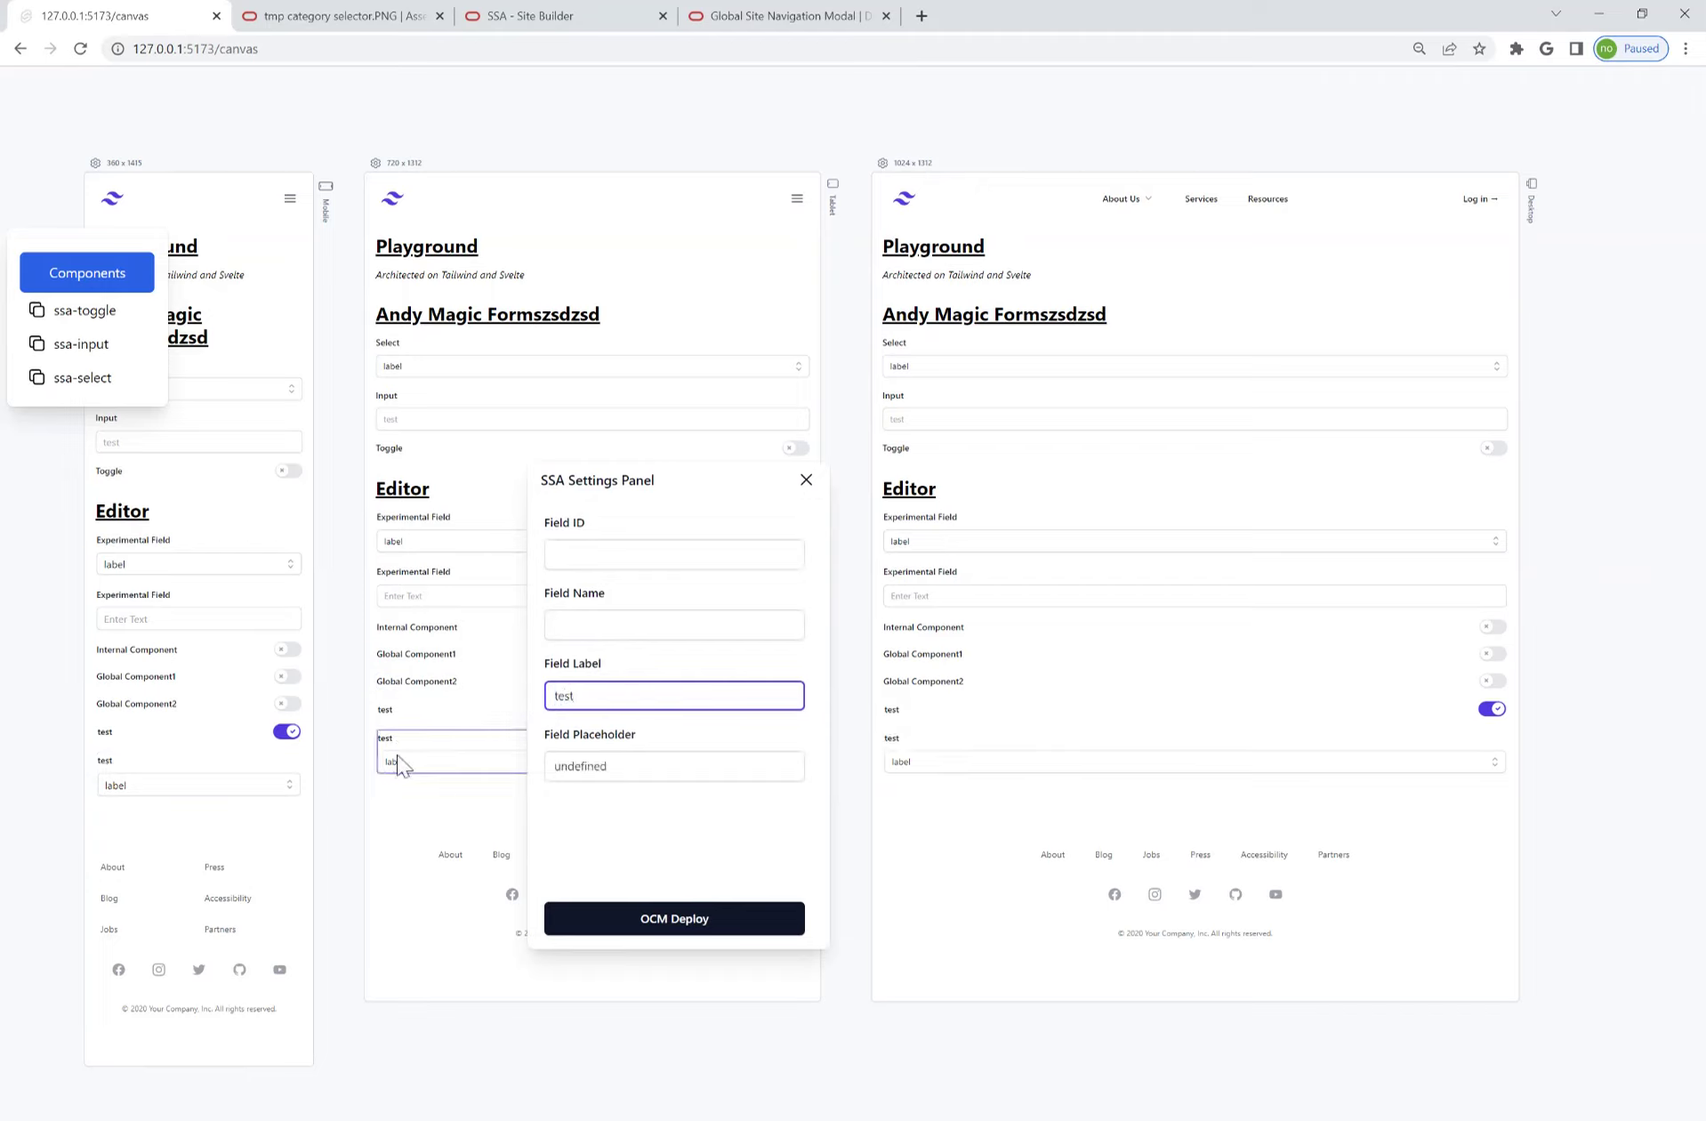
type("x2")
left_click(806, 480)
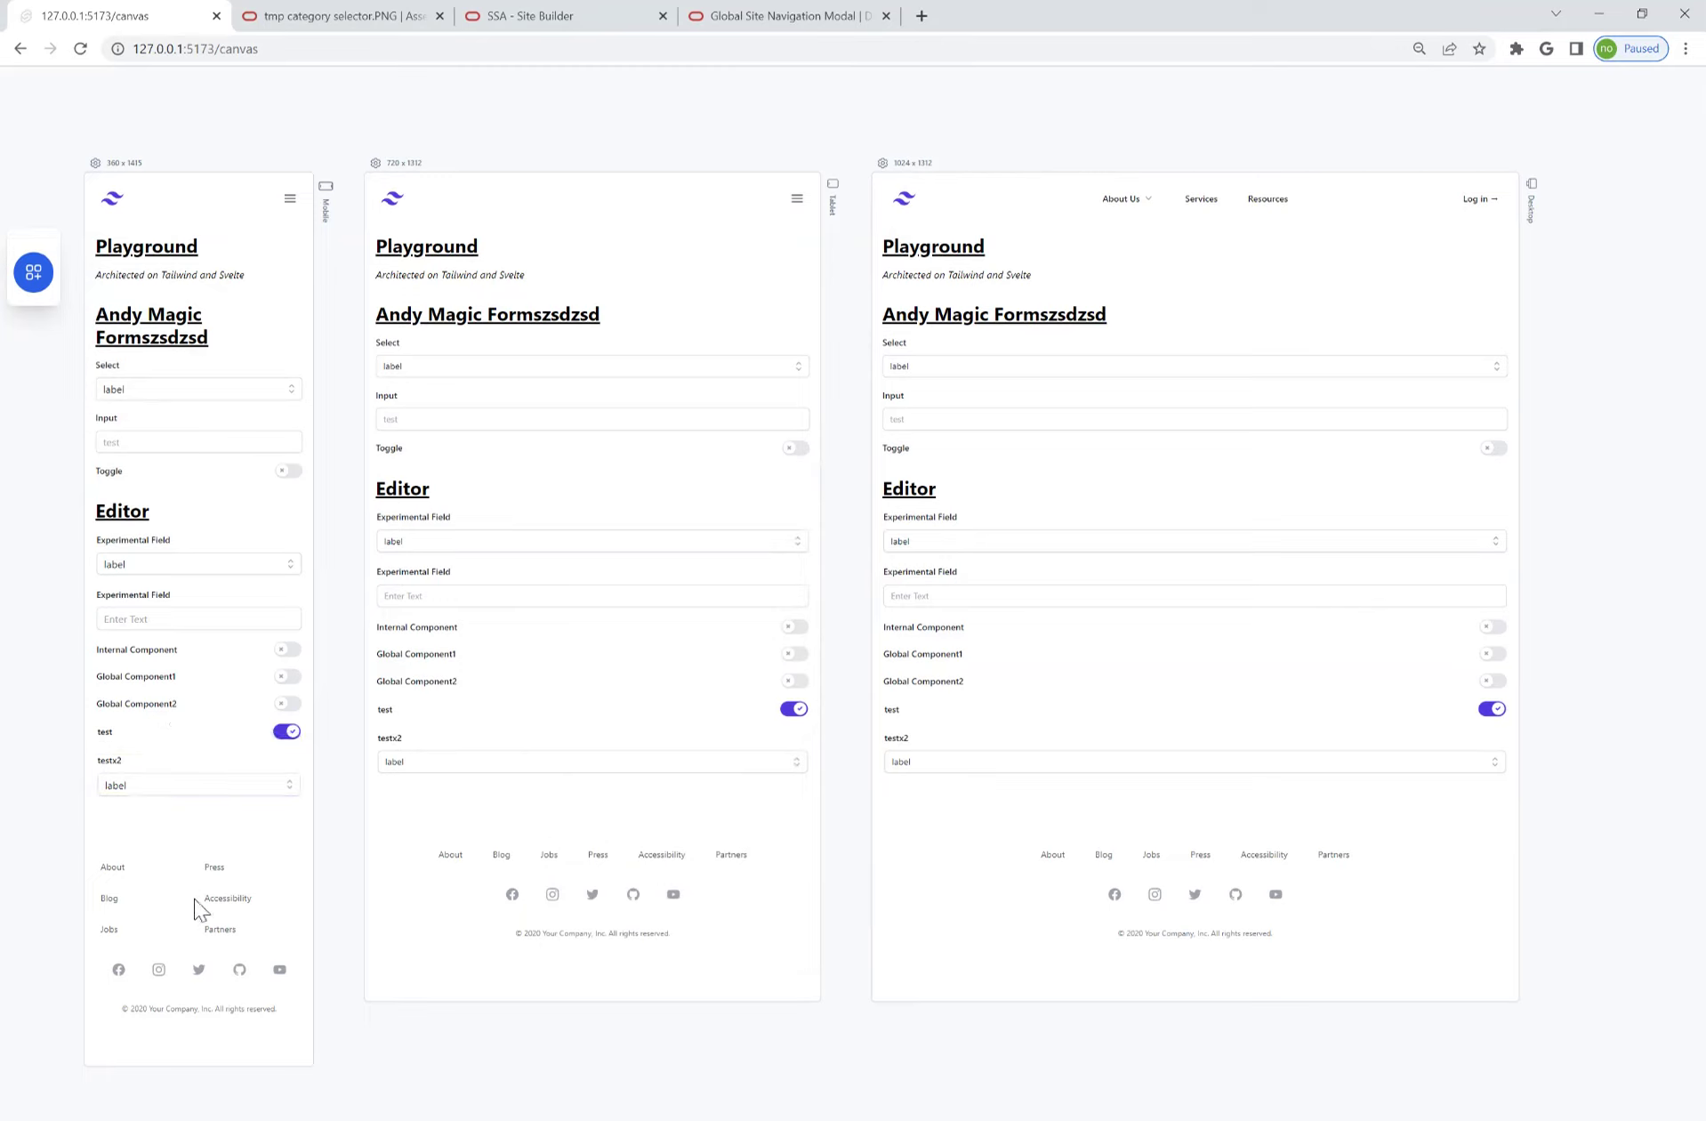
- Replace the test toggle below Global Component2 in the mobile preview with an ssa-input component
left_click(44, 276)
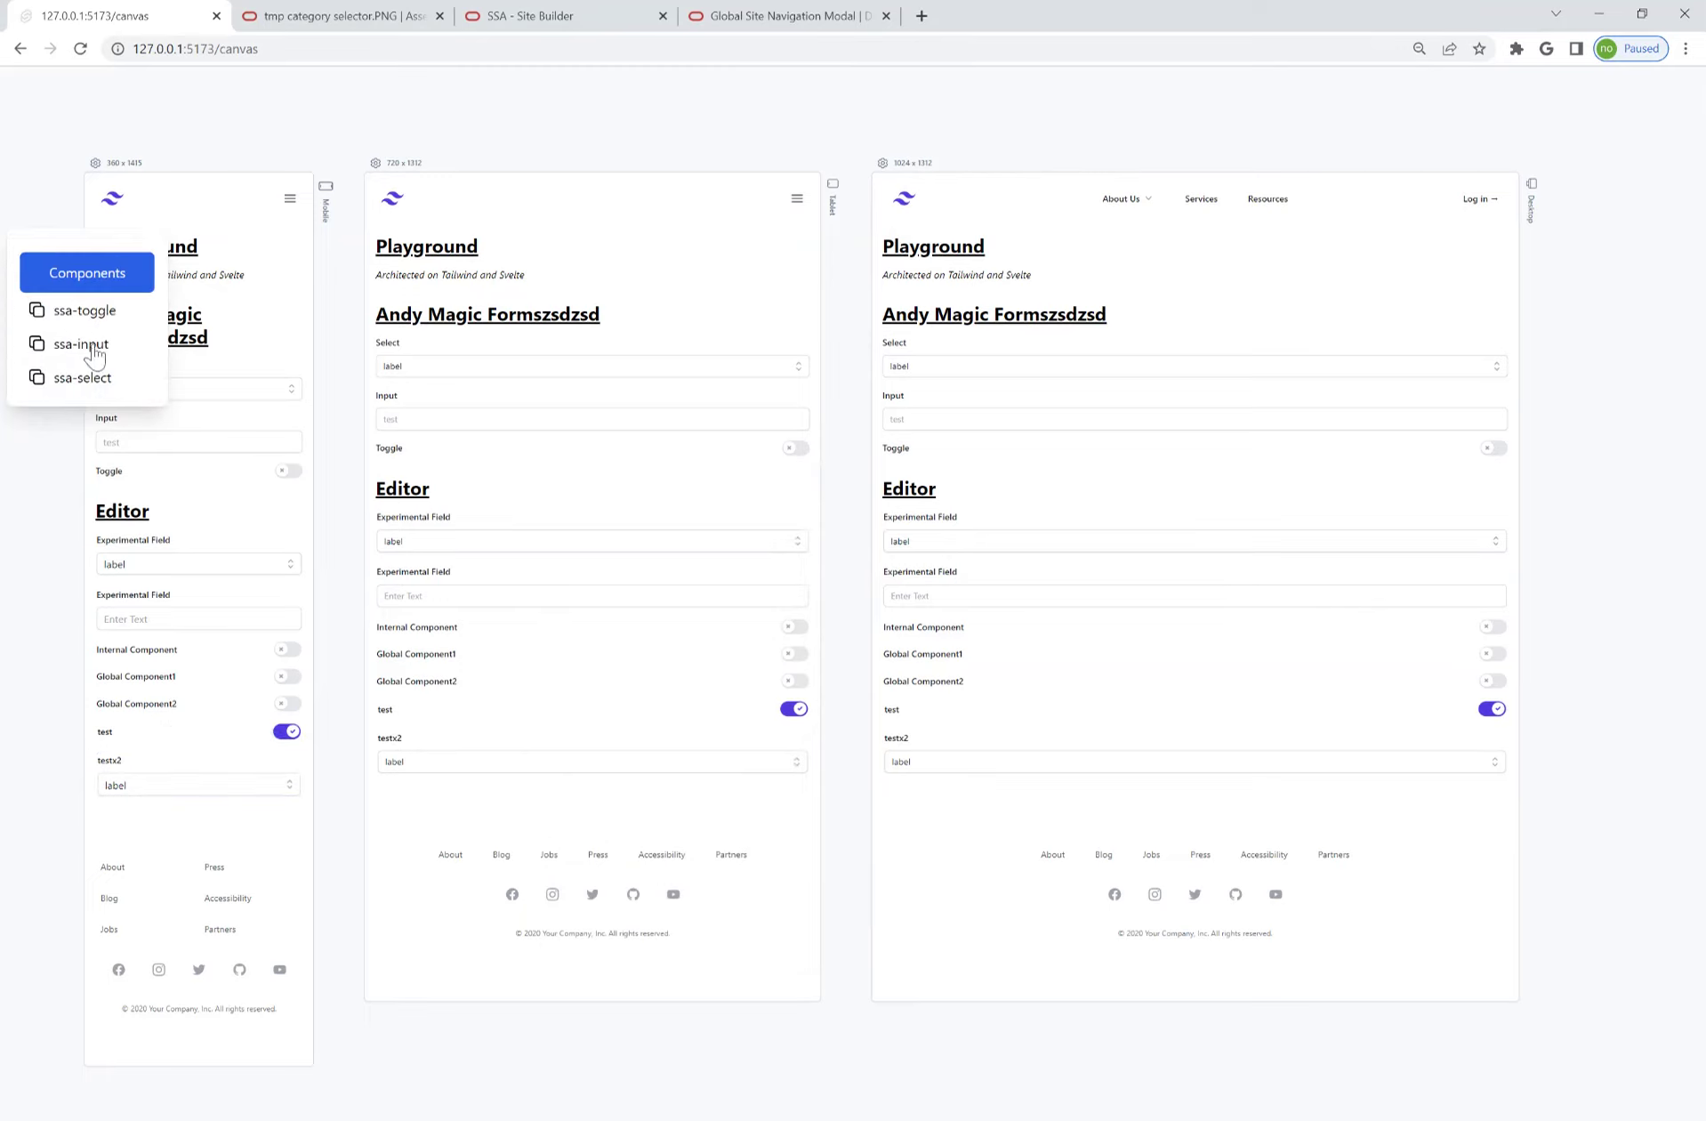
left_click_drag(96, 354, 182, 740)
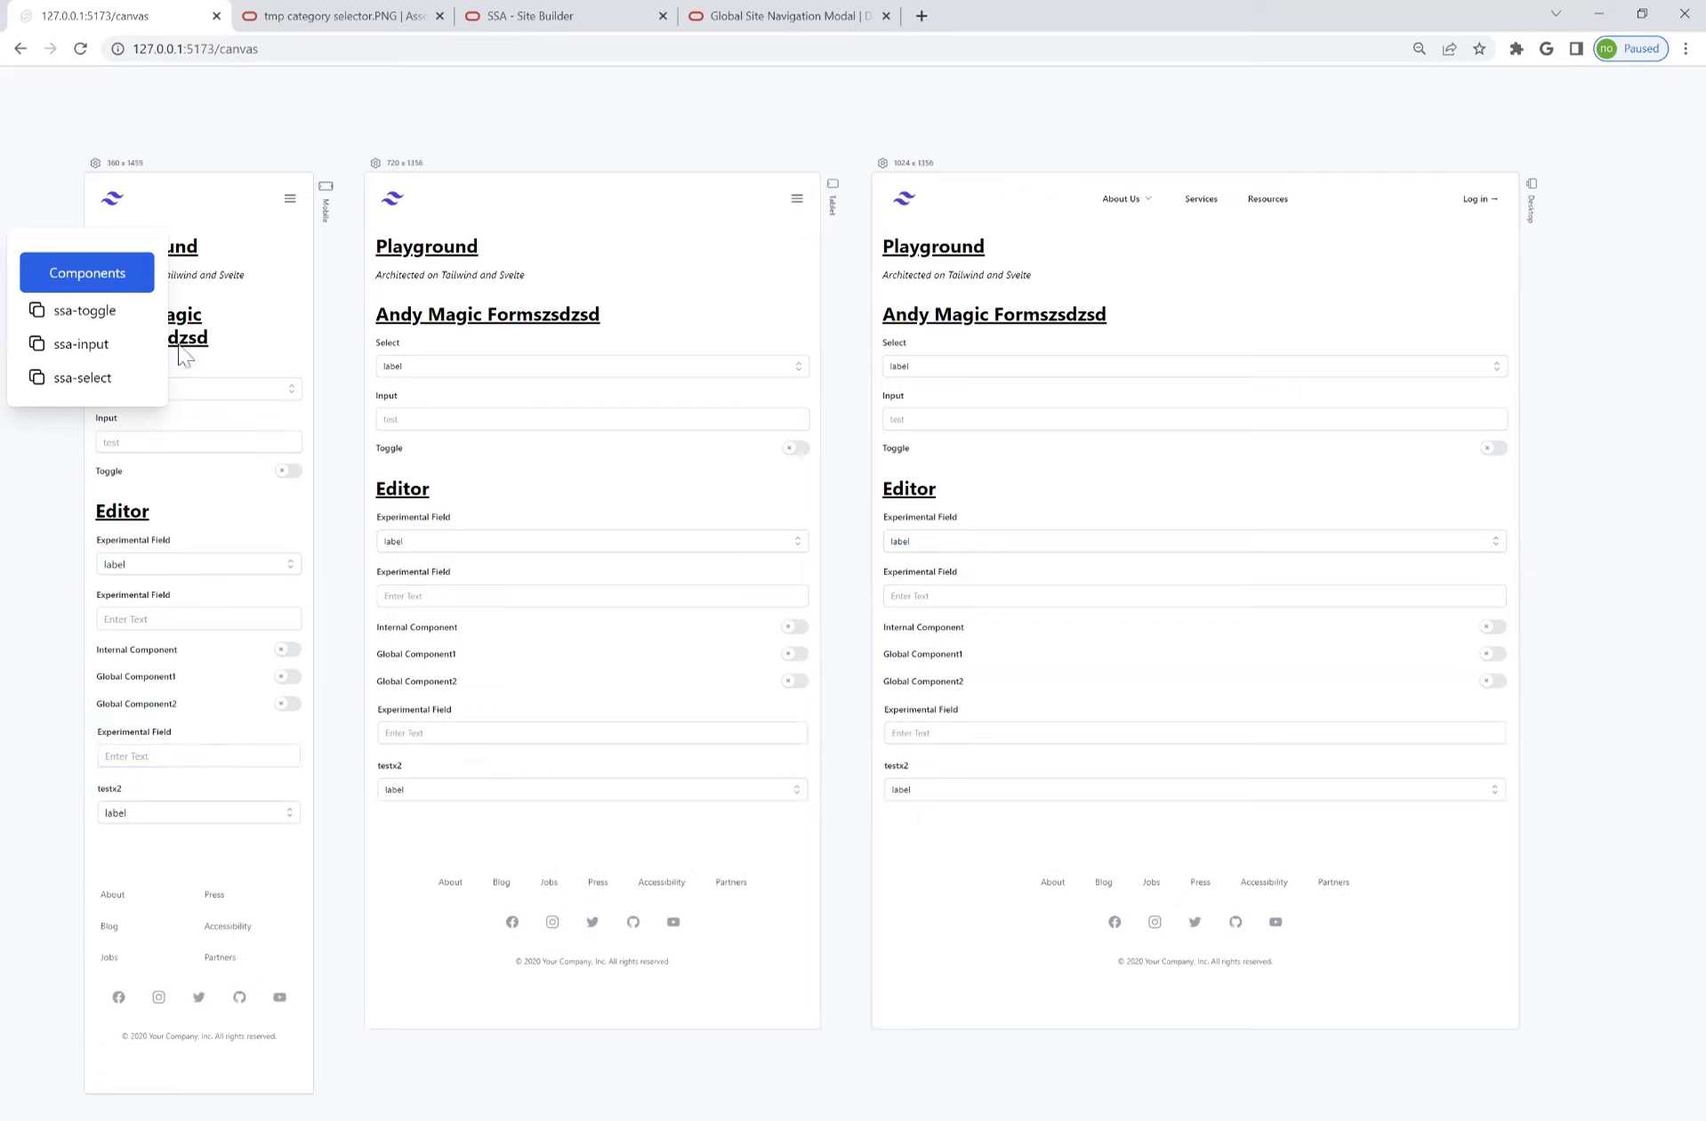
- Replace the ssa-input component below Global Component2 in the mobile preview with an ssa-toggle component
mouse_move(64, 380)
left_mouse_down()
mouse_move(222, 449)
mouse_move(73, 394)
left_mouse_up()
left_click_drag(86, 319, 193, 765)
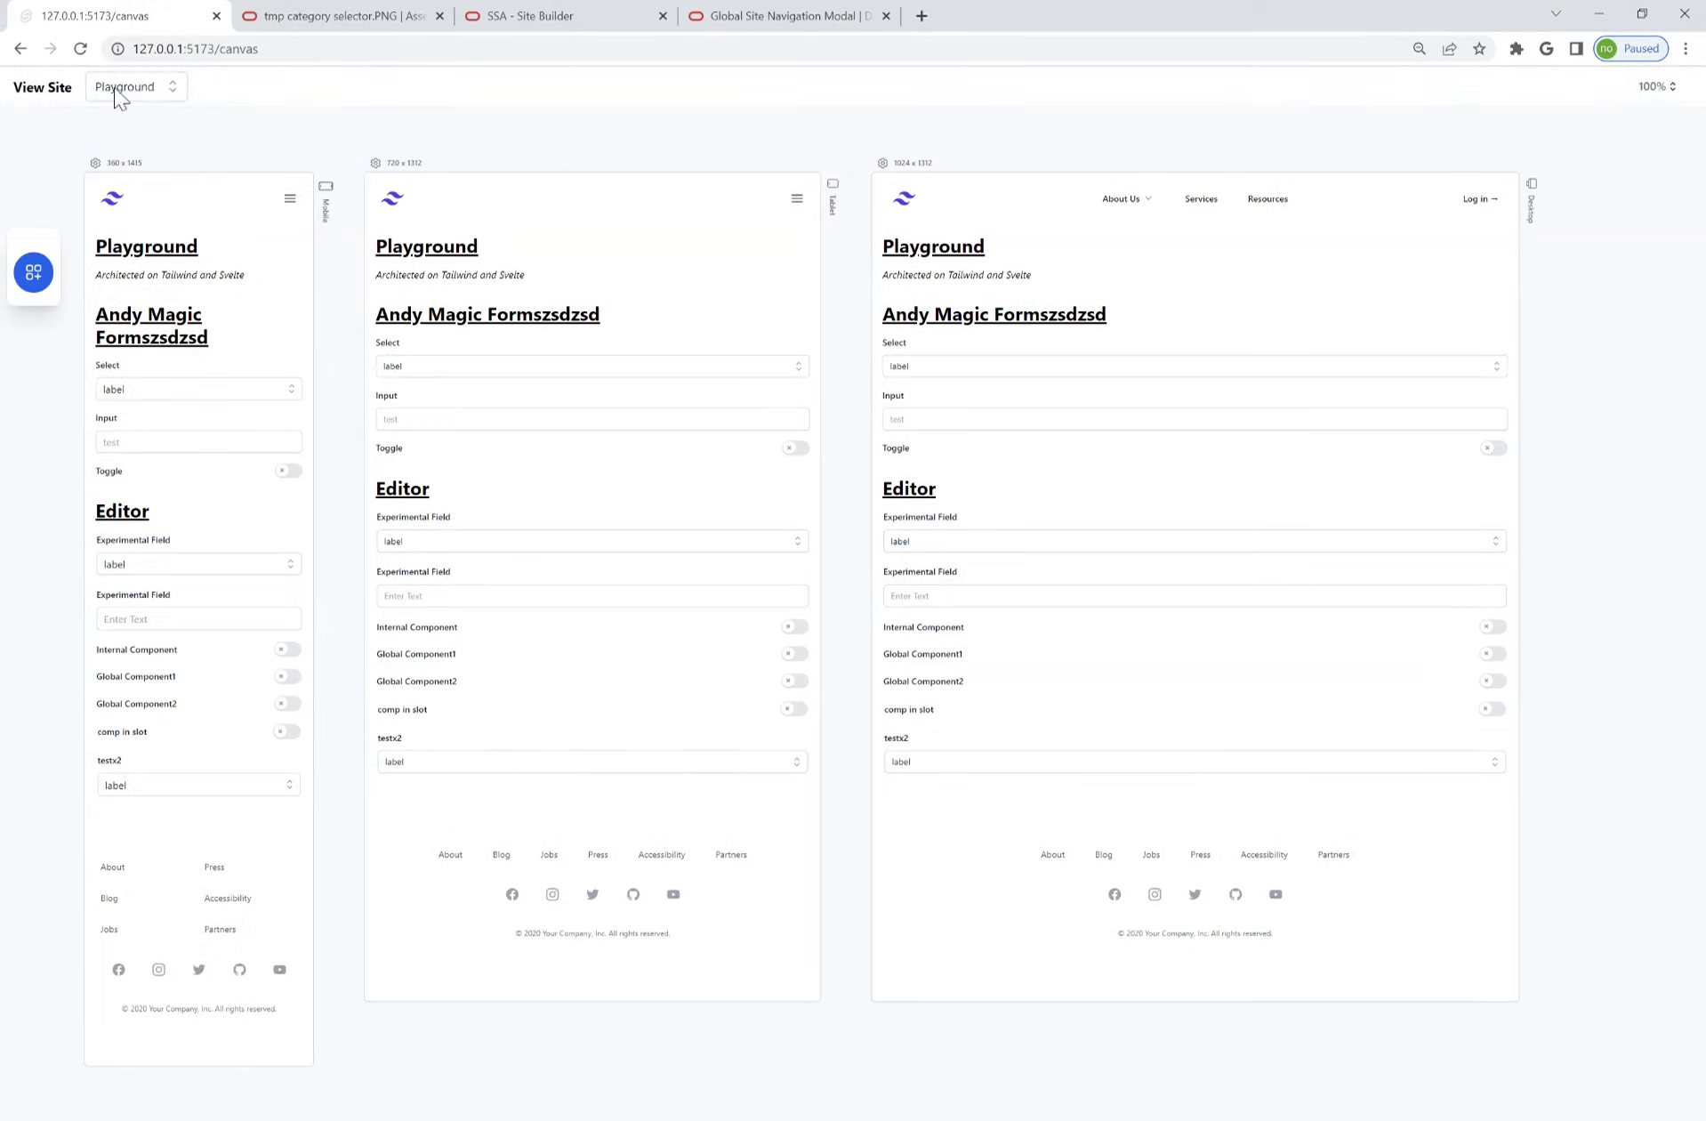
- Switch the viewed site page to Home page and back to Playground
left_click(152, 98)
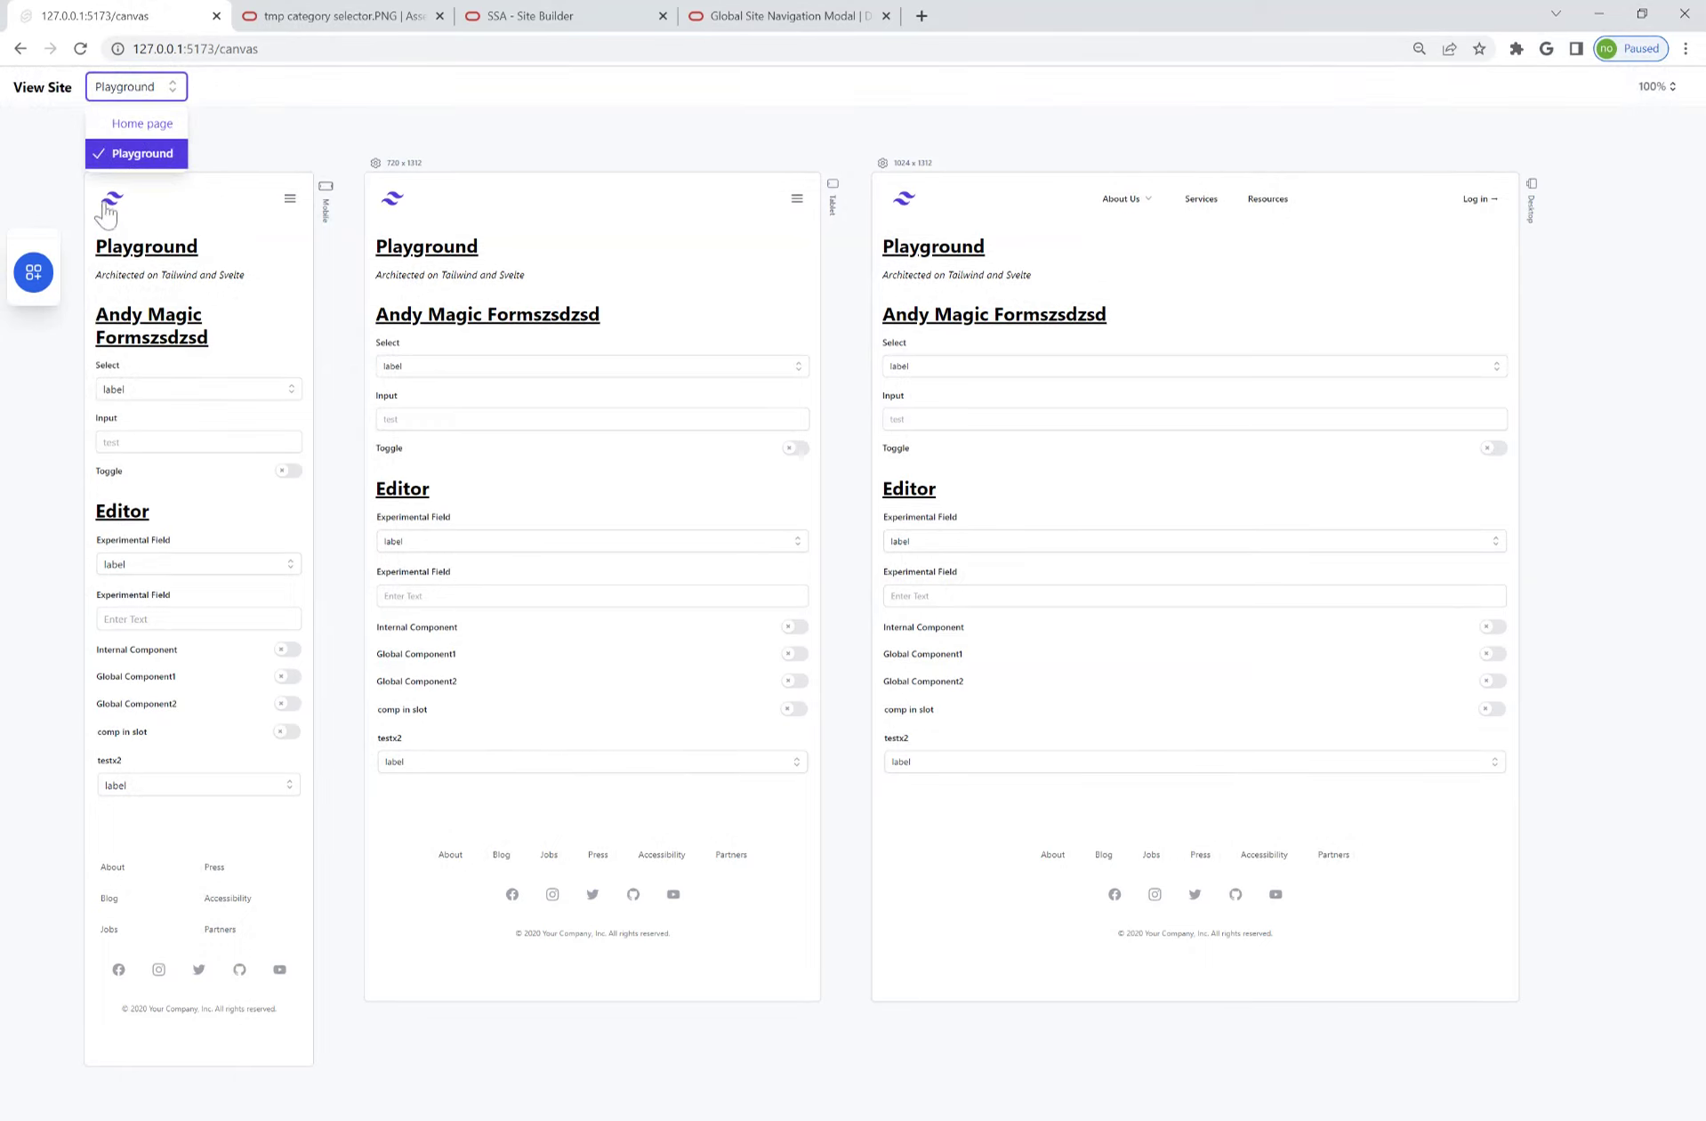
left_click(138, 123)
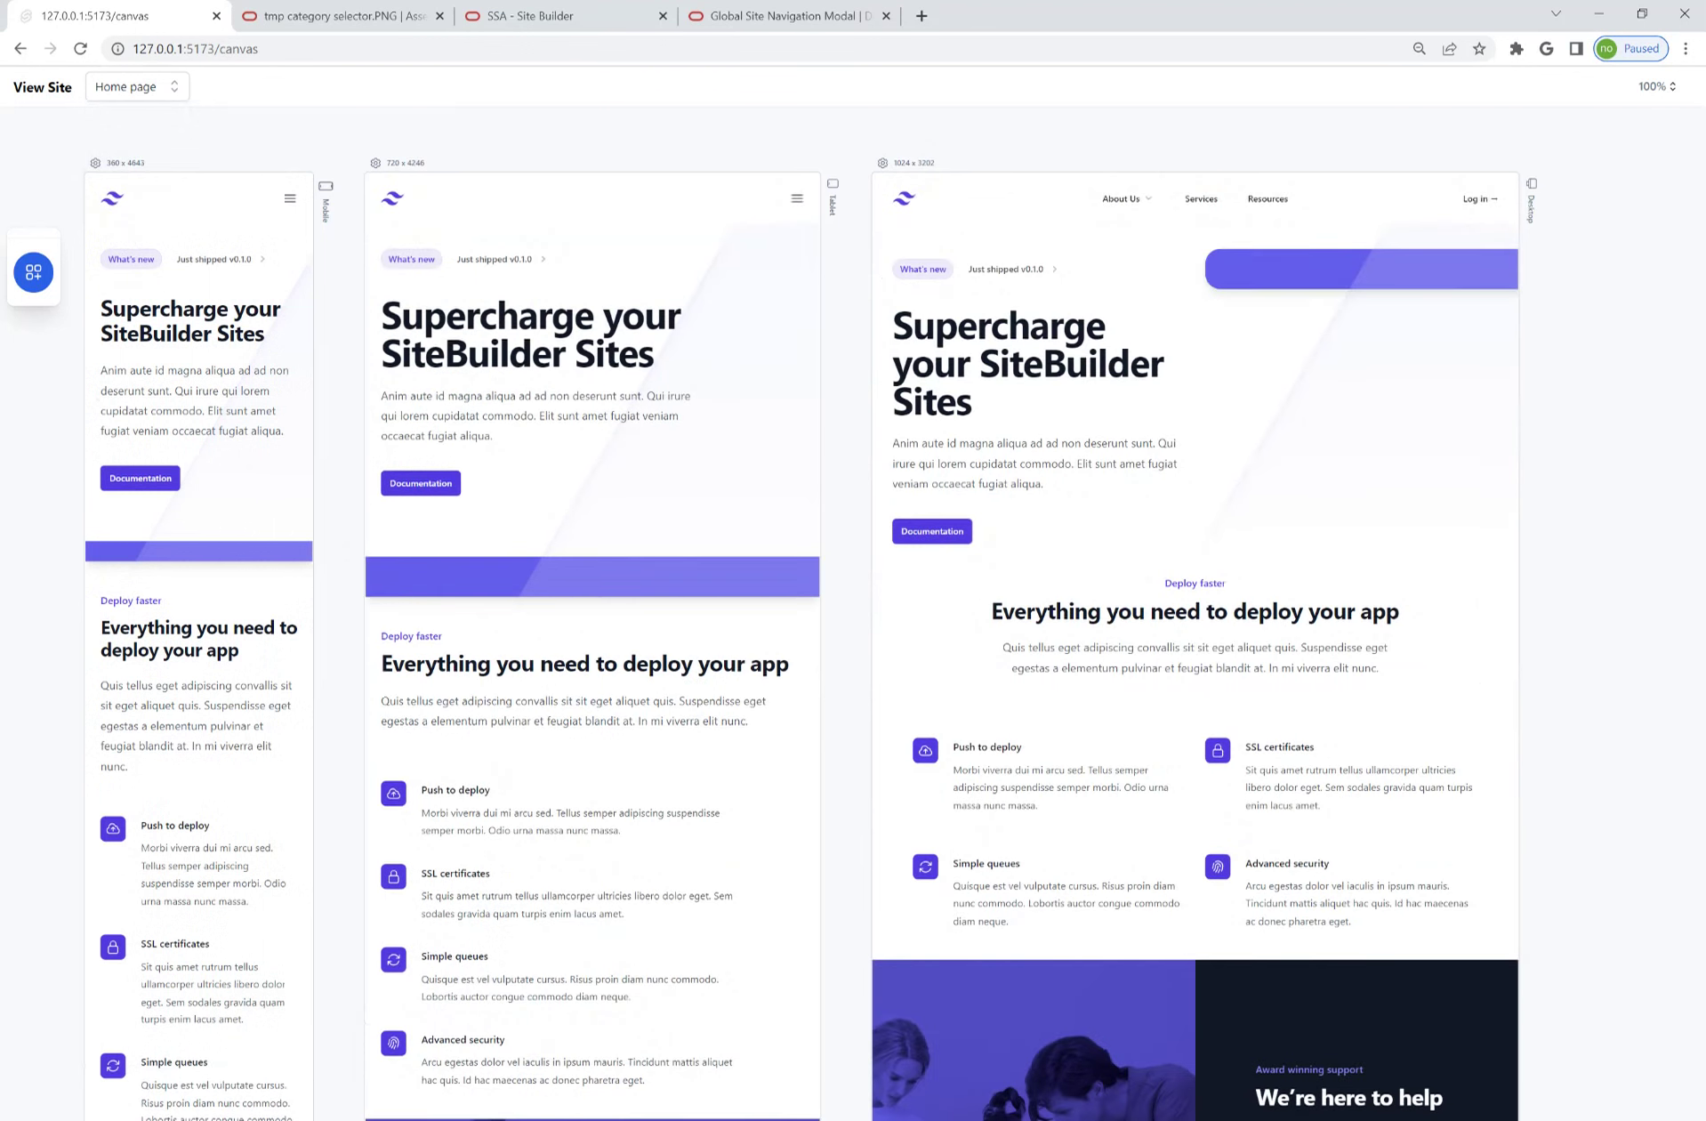
left_click(160, 89)
left_click(142, 152)
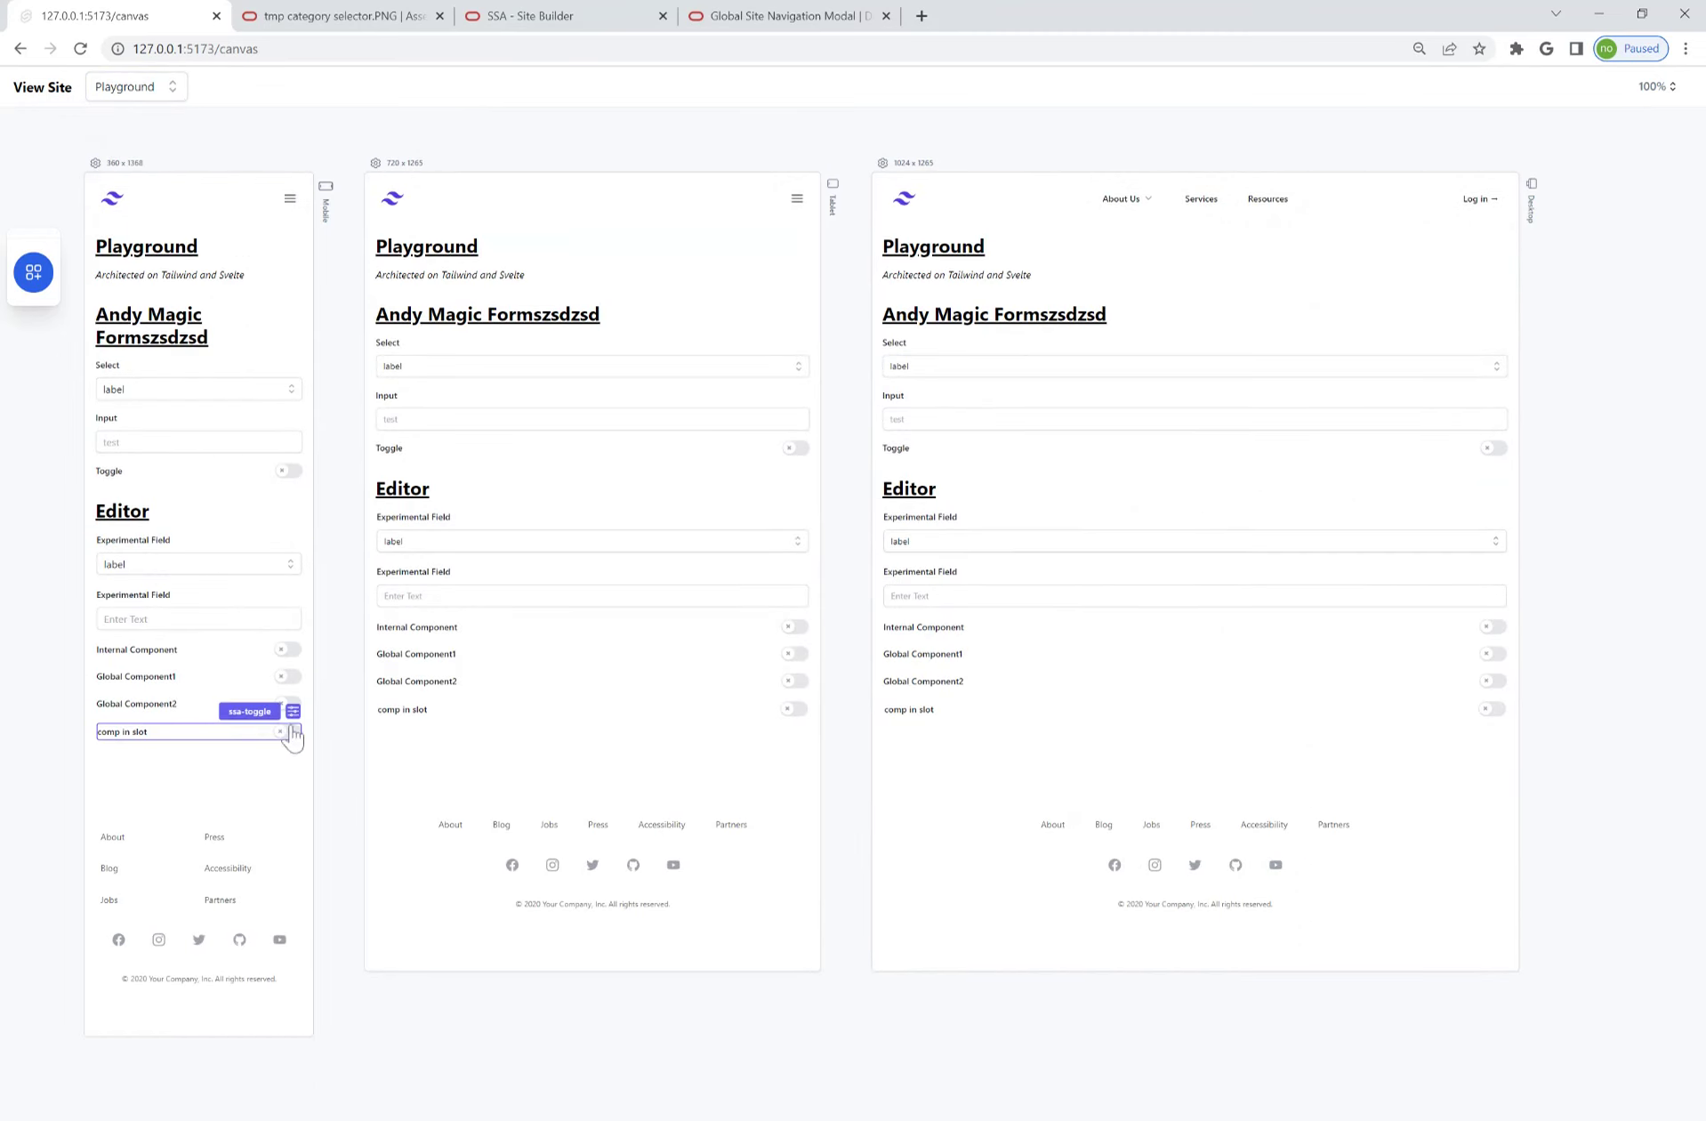
- Open the settings of the comp in slot toggle and run its OCM Deploy
left_click(292, 711)
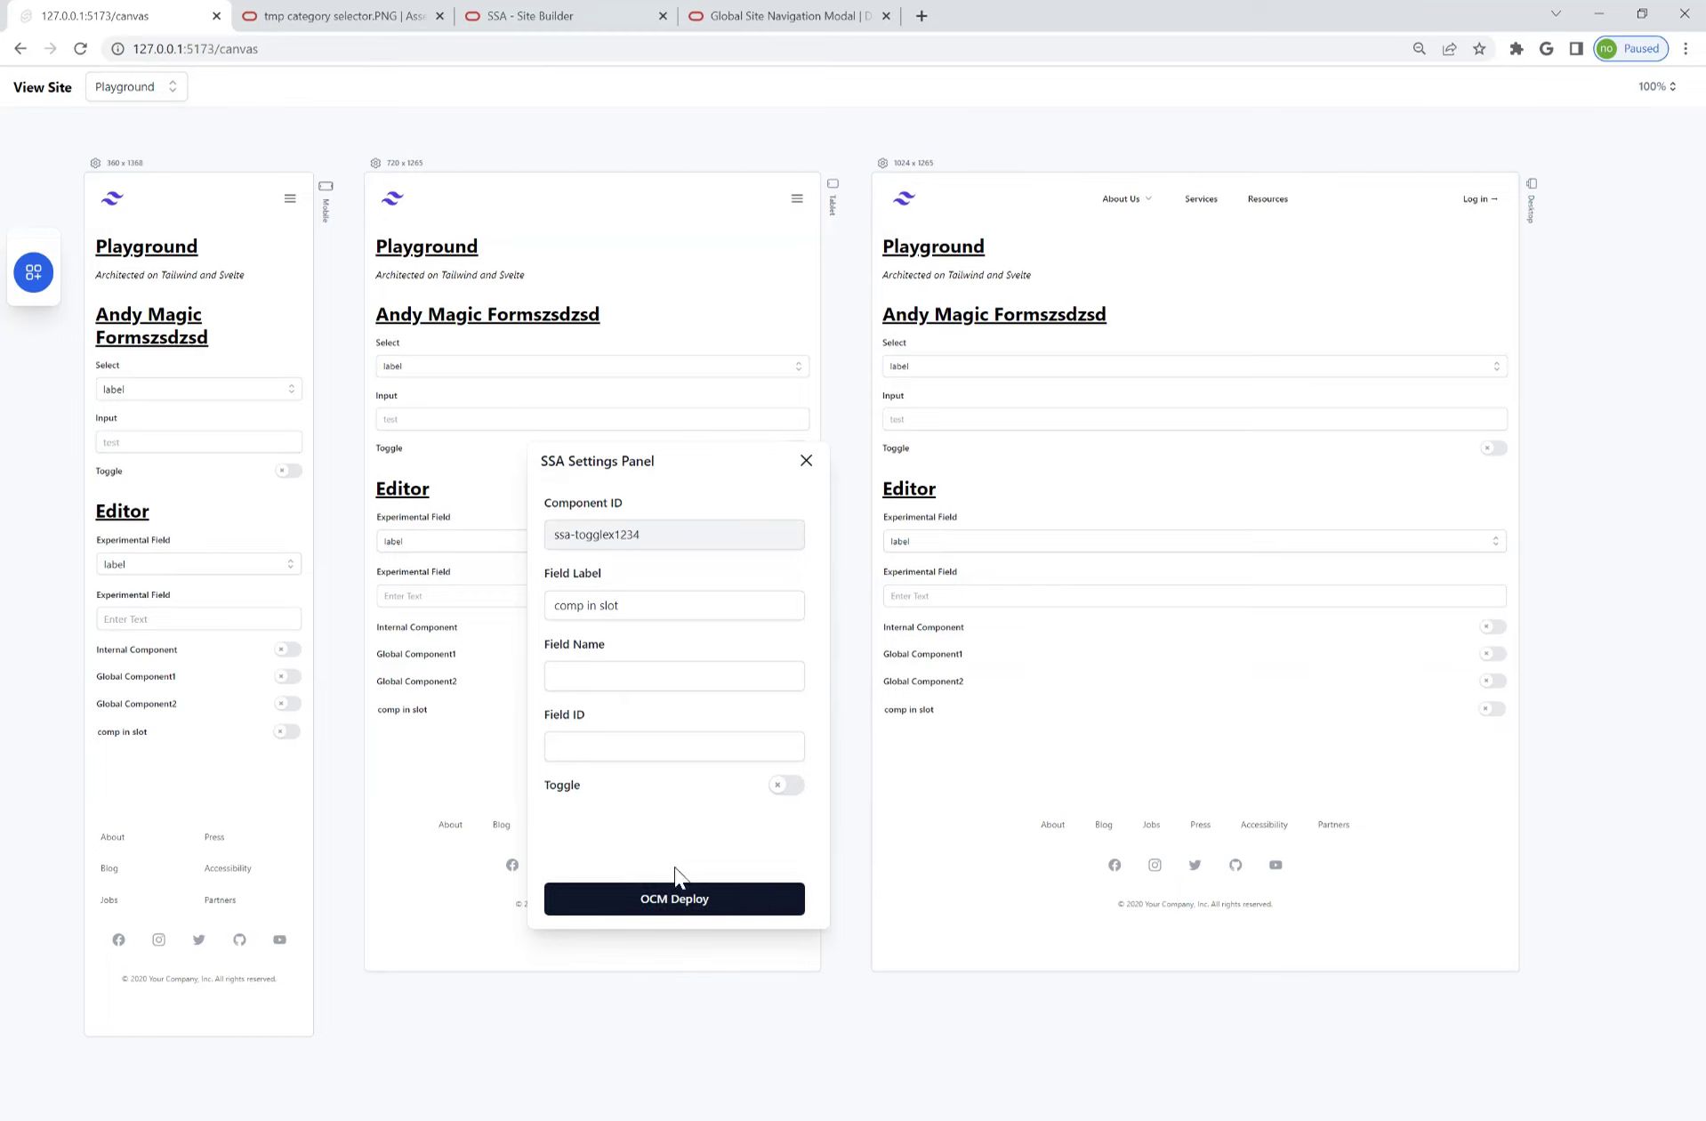
left_click(703, 903)
- Switch to Oracle Content Management and open the components list from its developer area
left_click(527, 27)
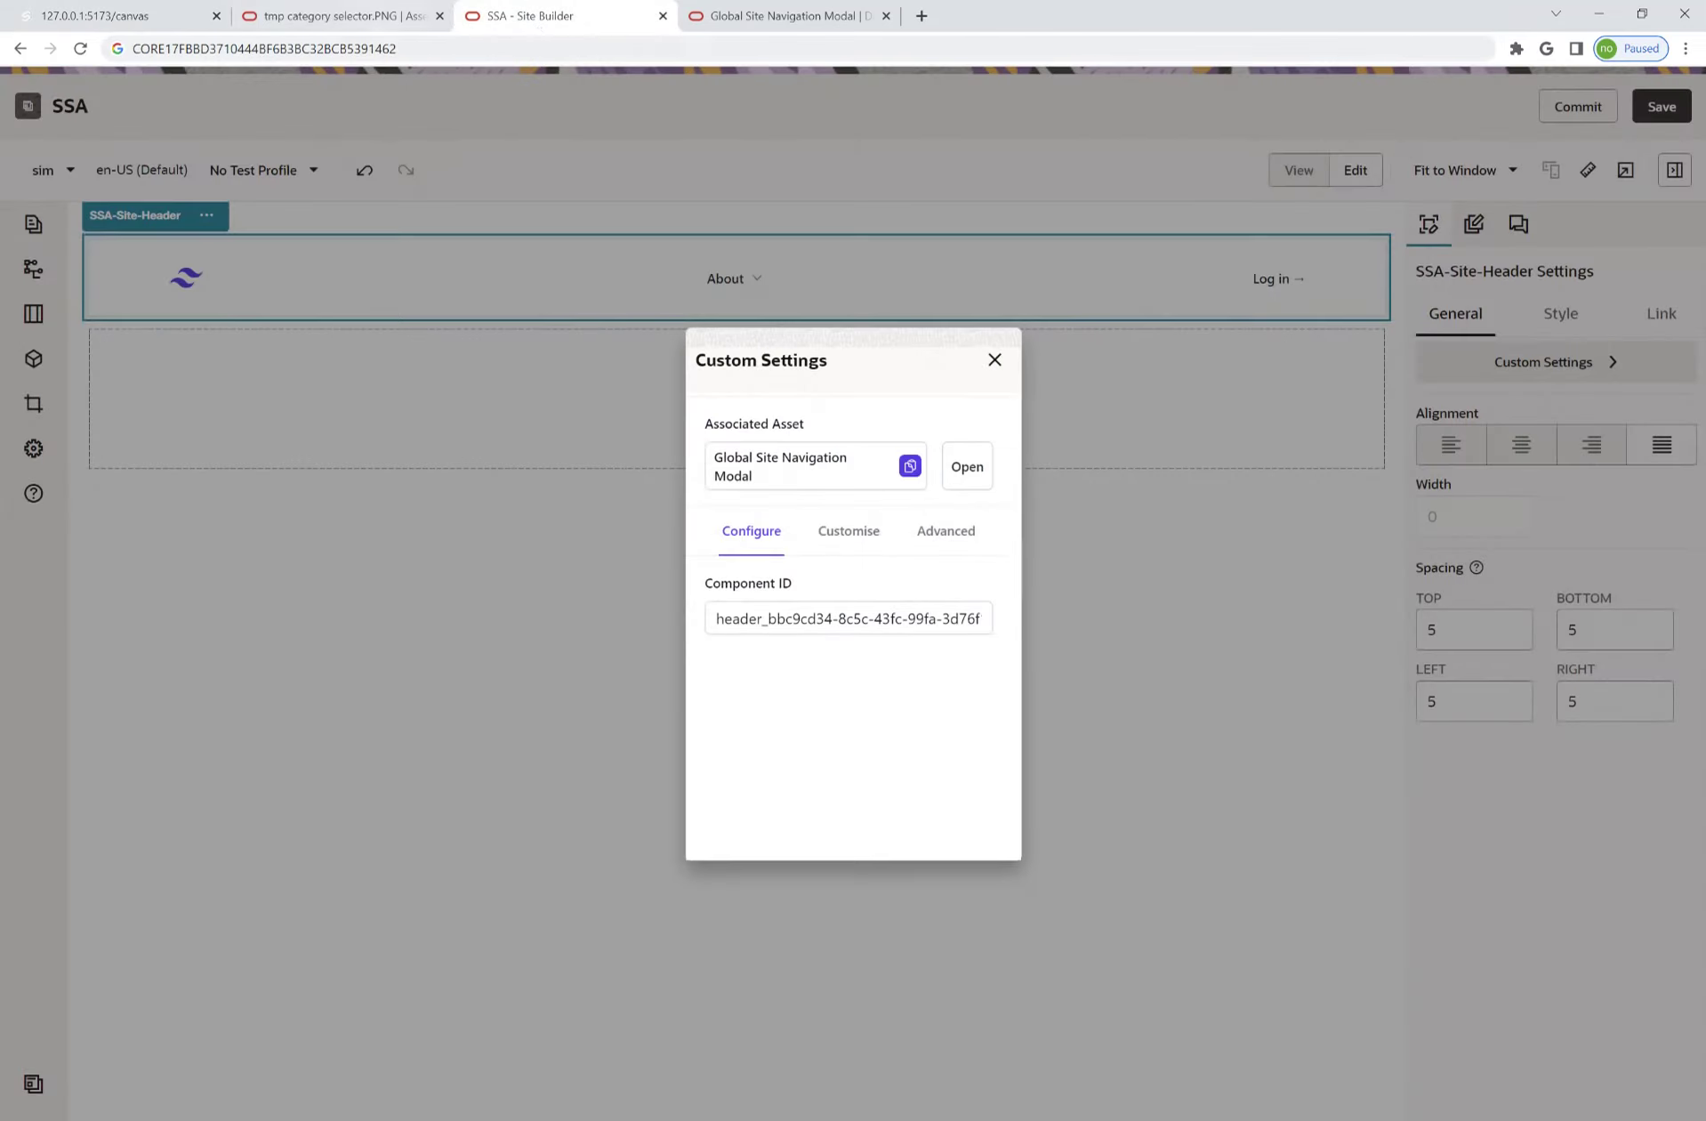
left_click(333, 16)
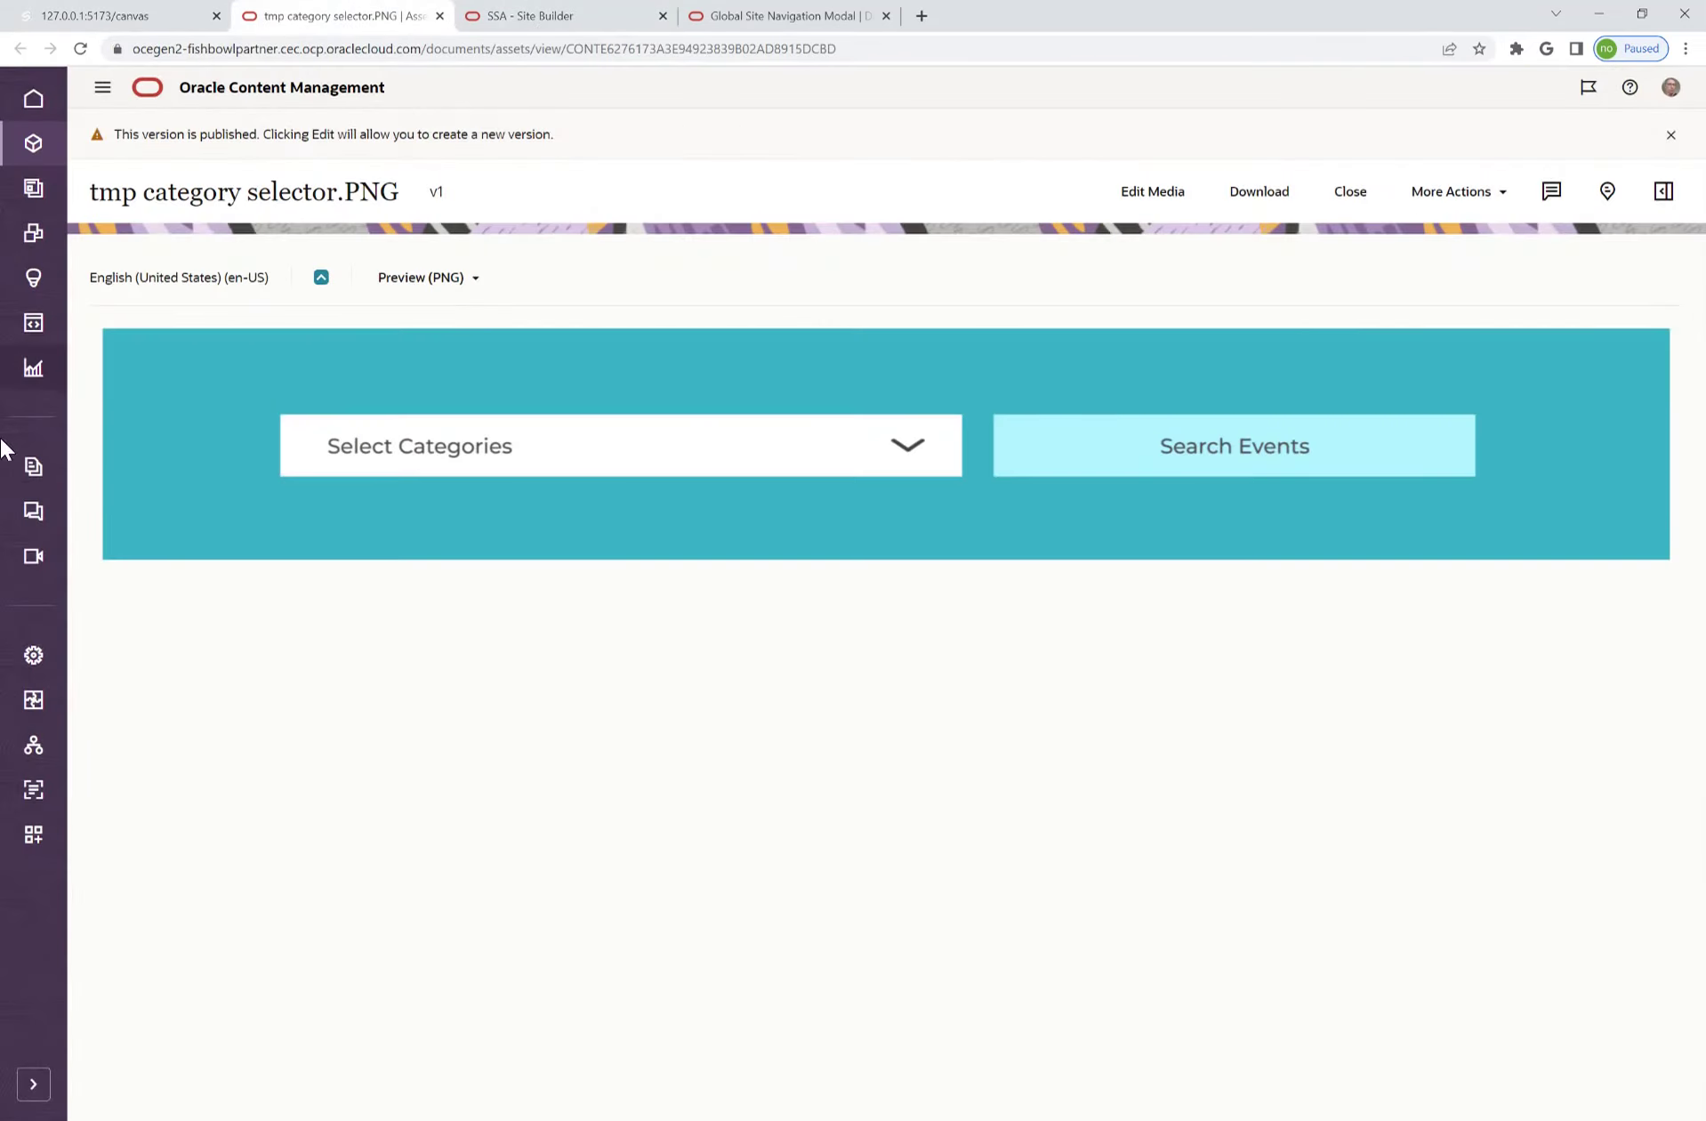
left_click(36, 322)
left_click(235, 584)
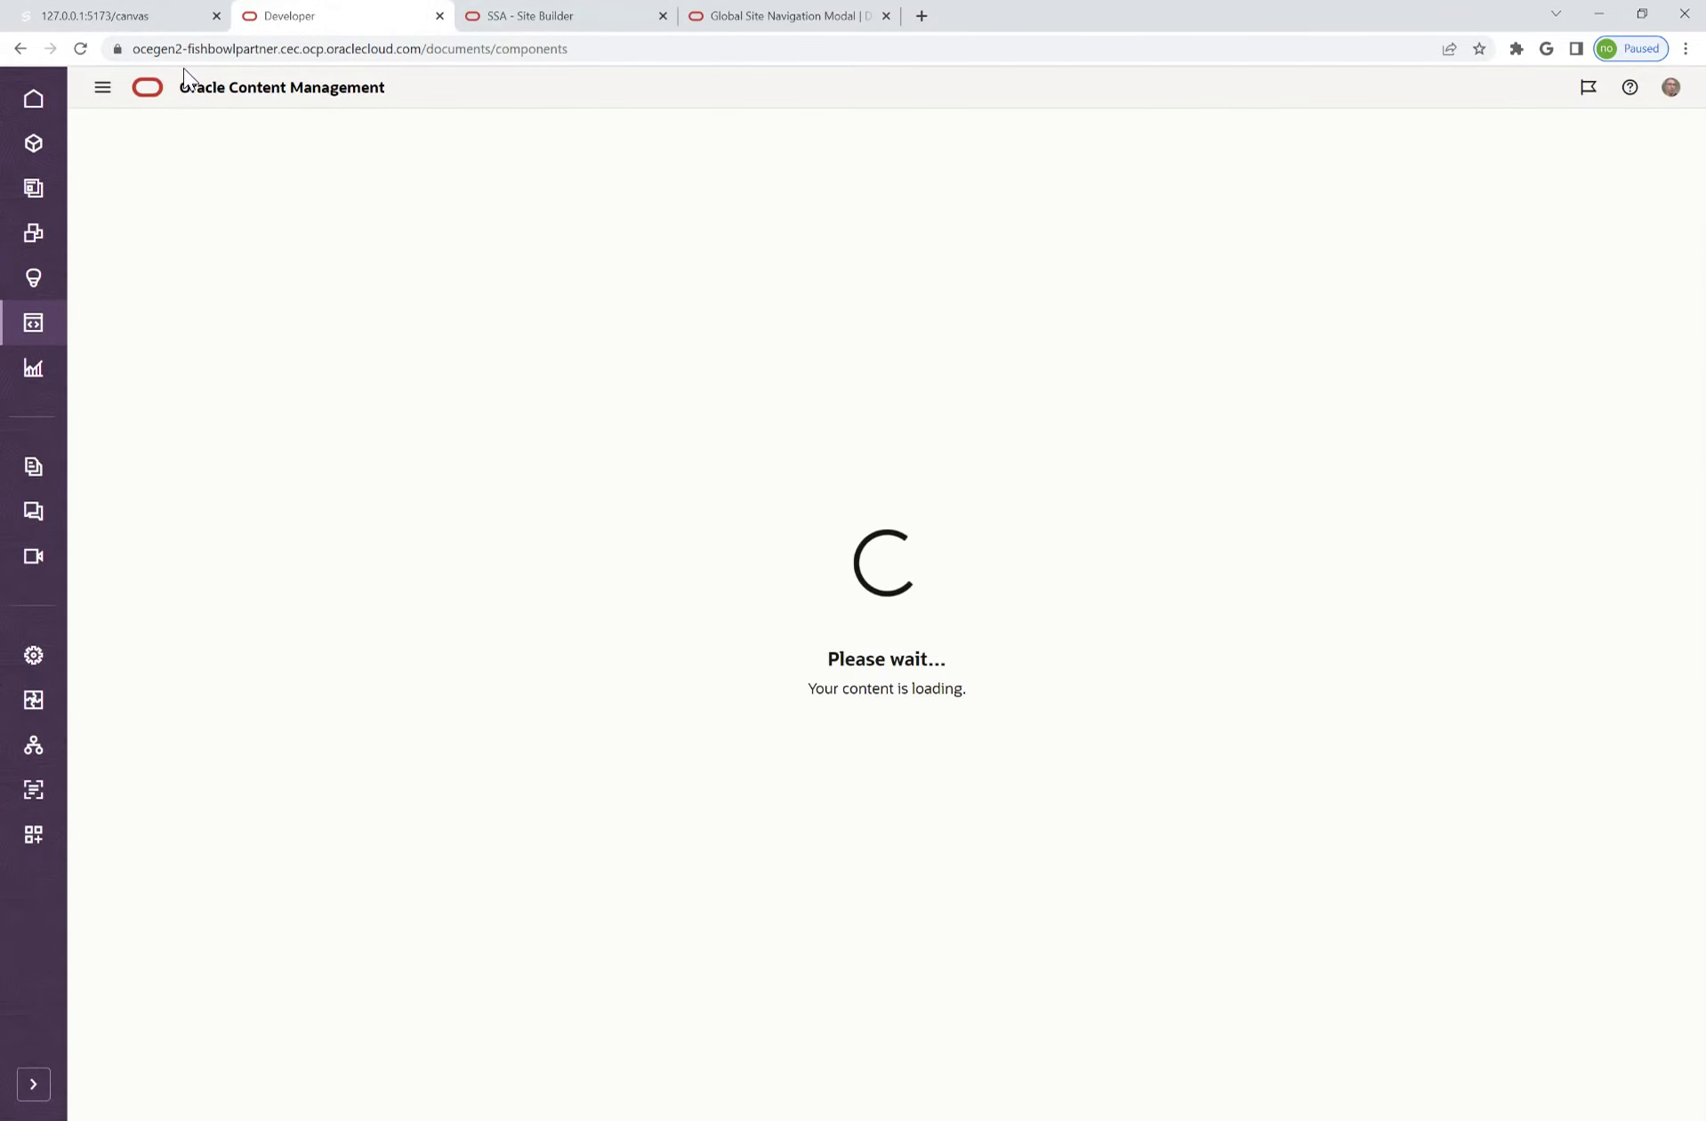
- Return to the local canvas and close the comp in slot toggle's settings
left_click(158, 15)
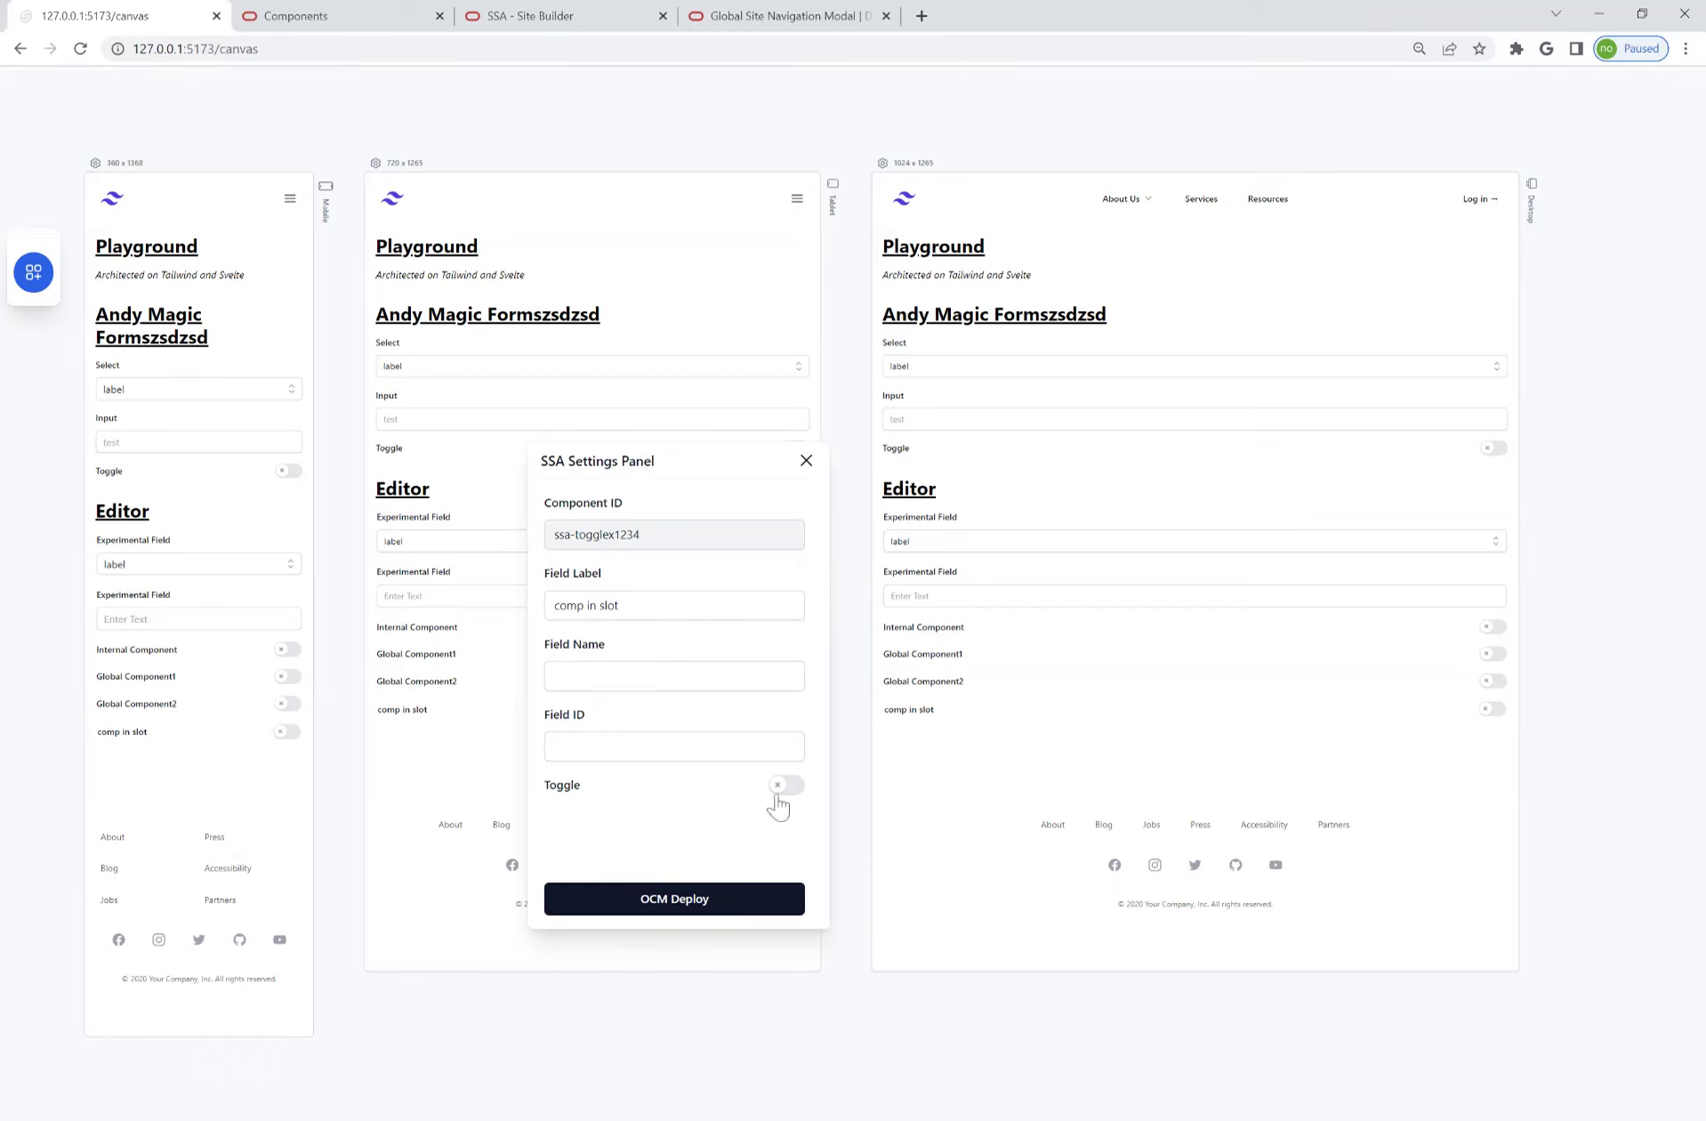
left_click(806, 460)
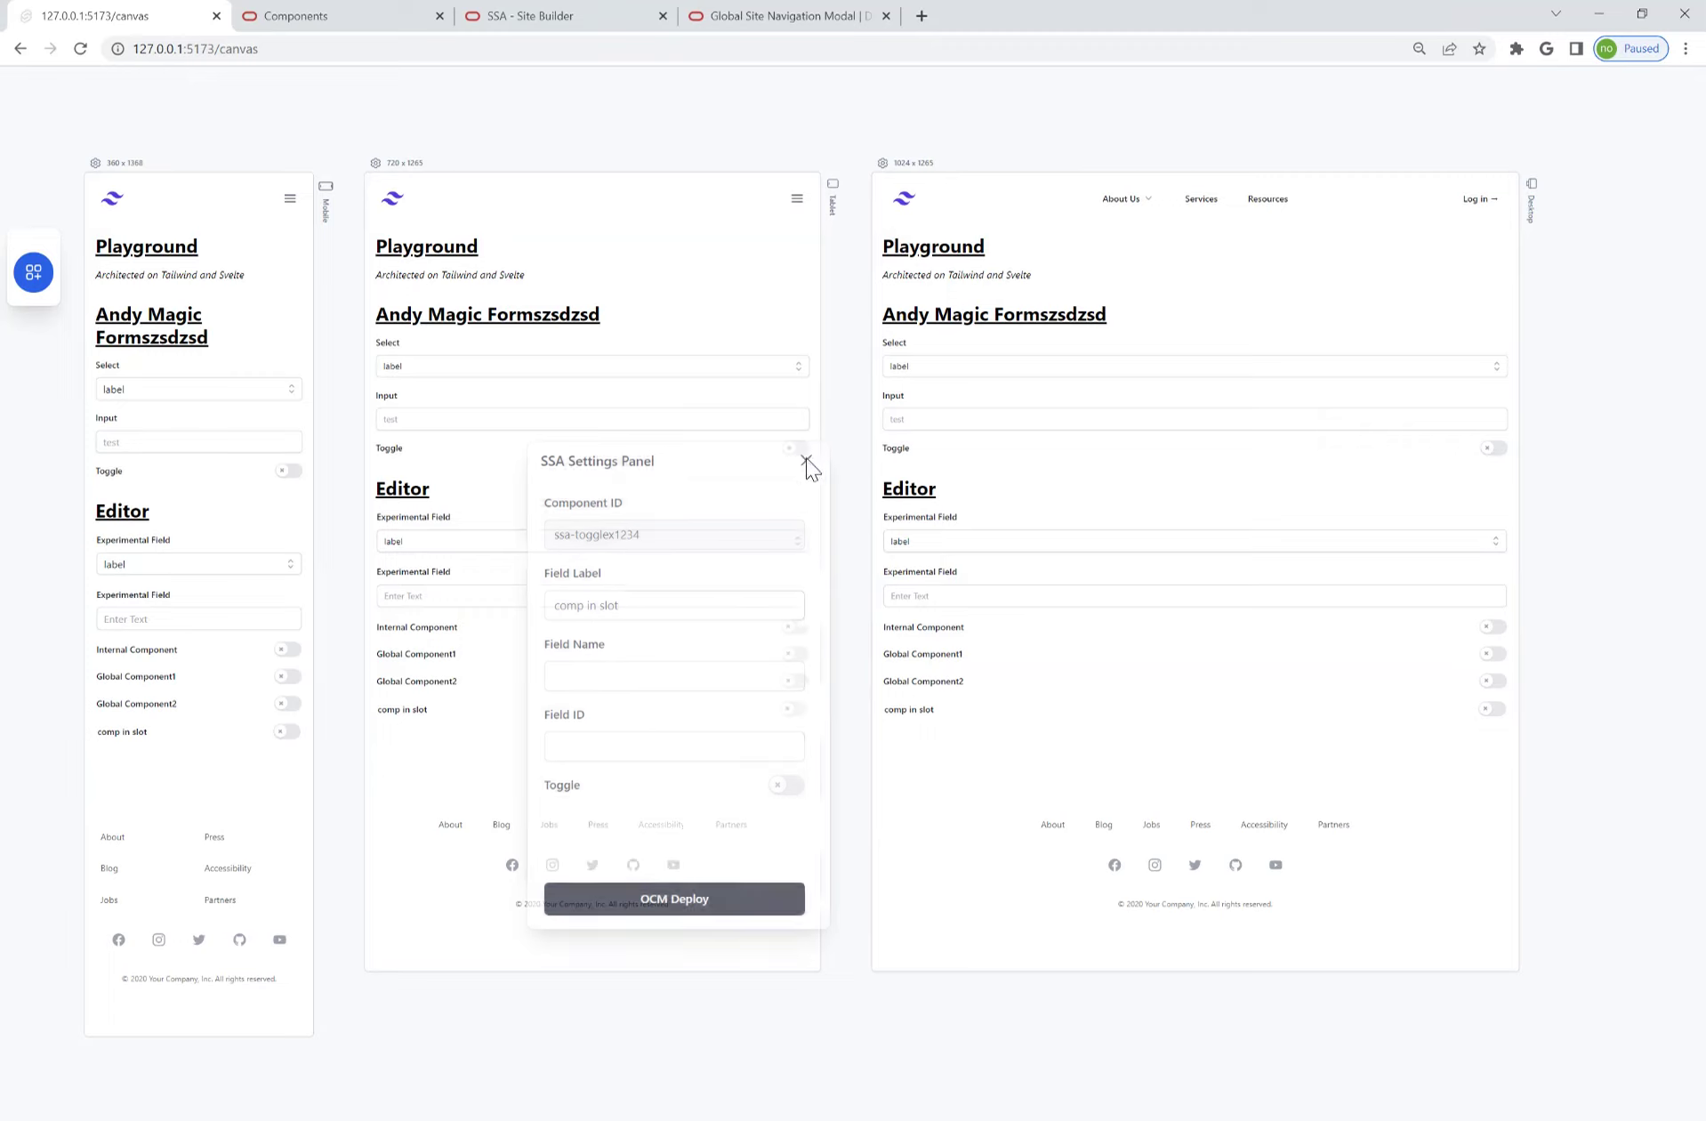
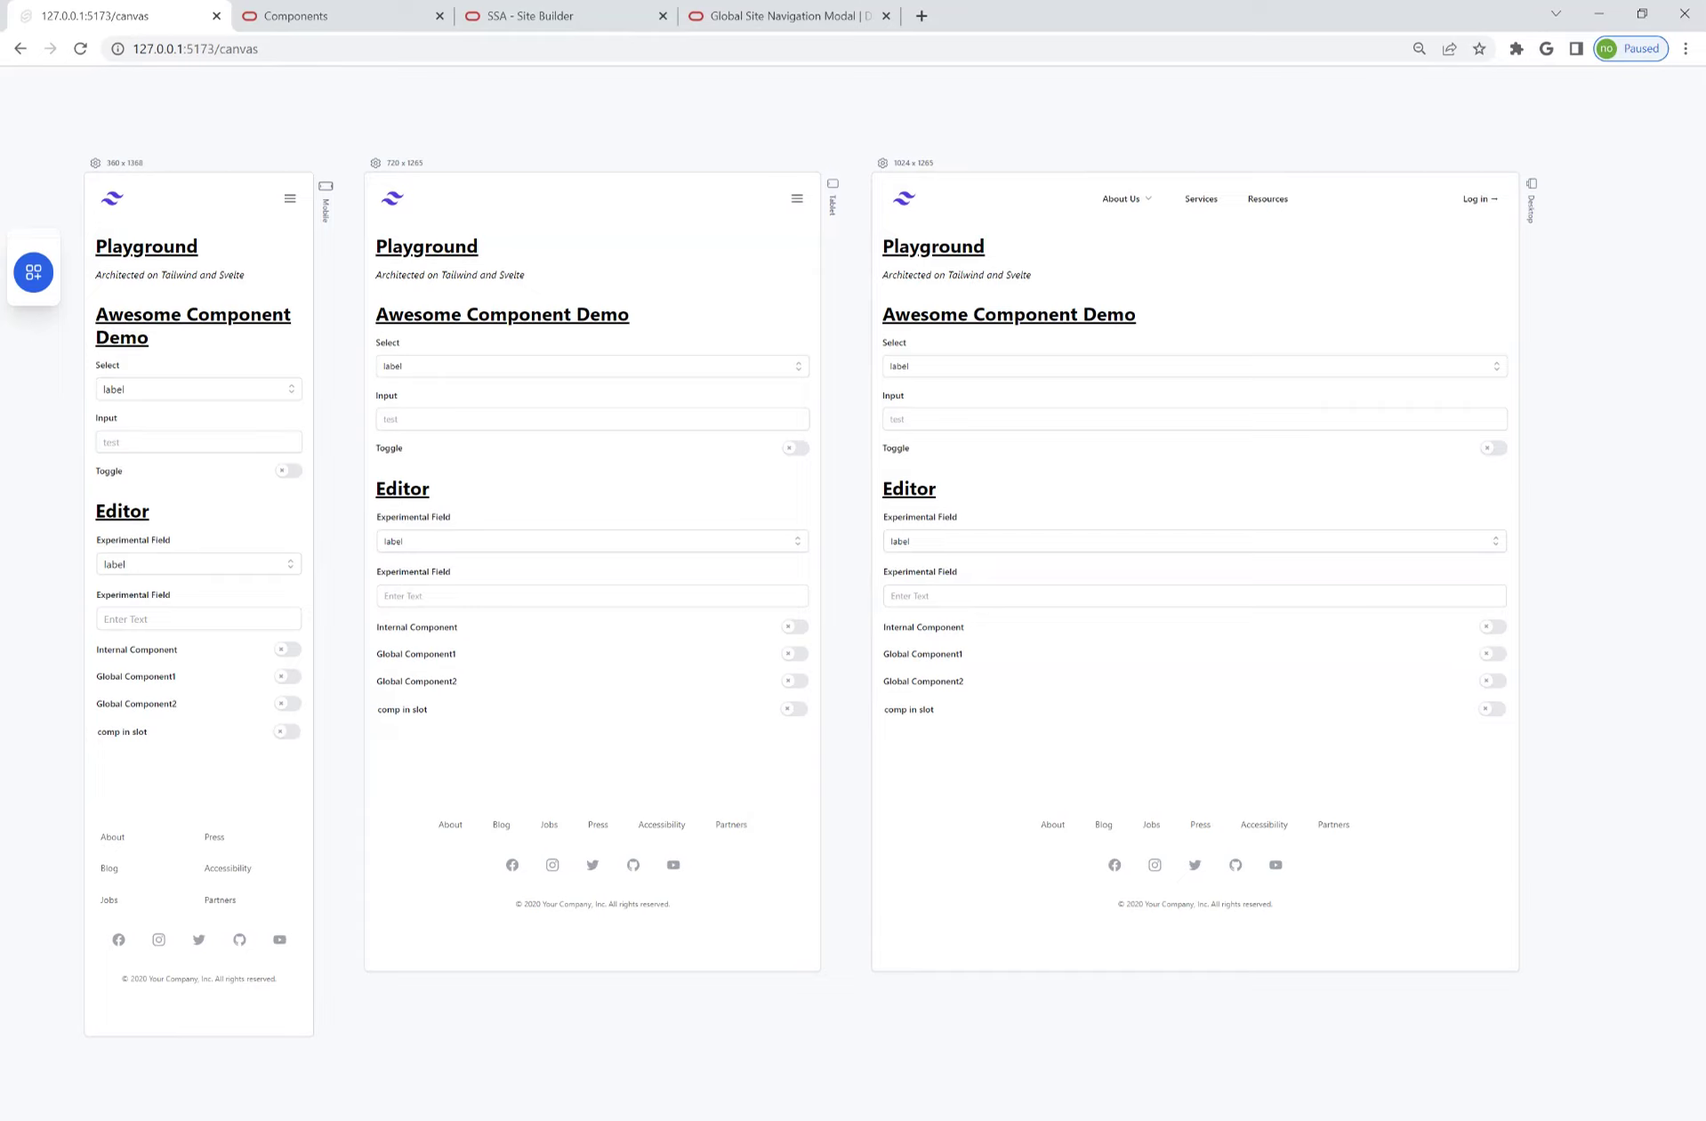
- Check the tablet preview's navigation menu by expanding and collapsing its About Us entry, and close the menu
mouse_move(520, 85)
left_click(797, 198)
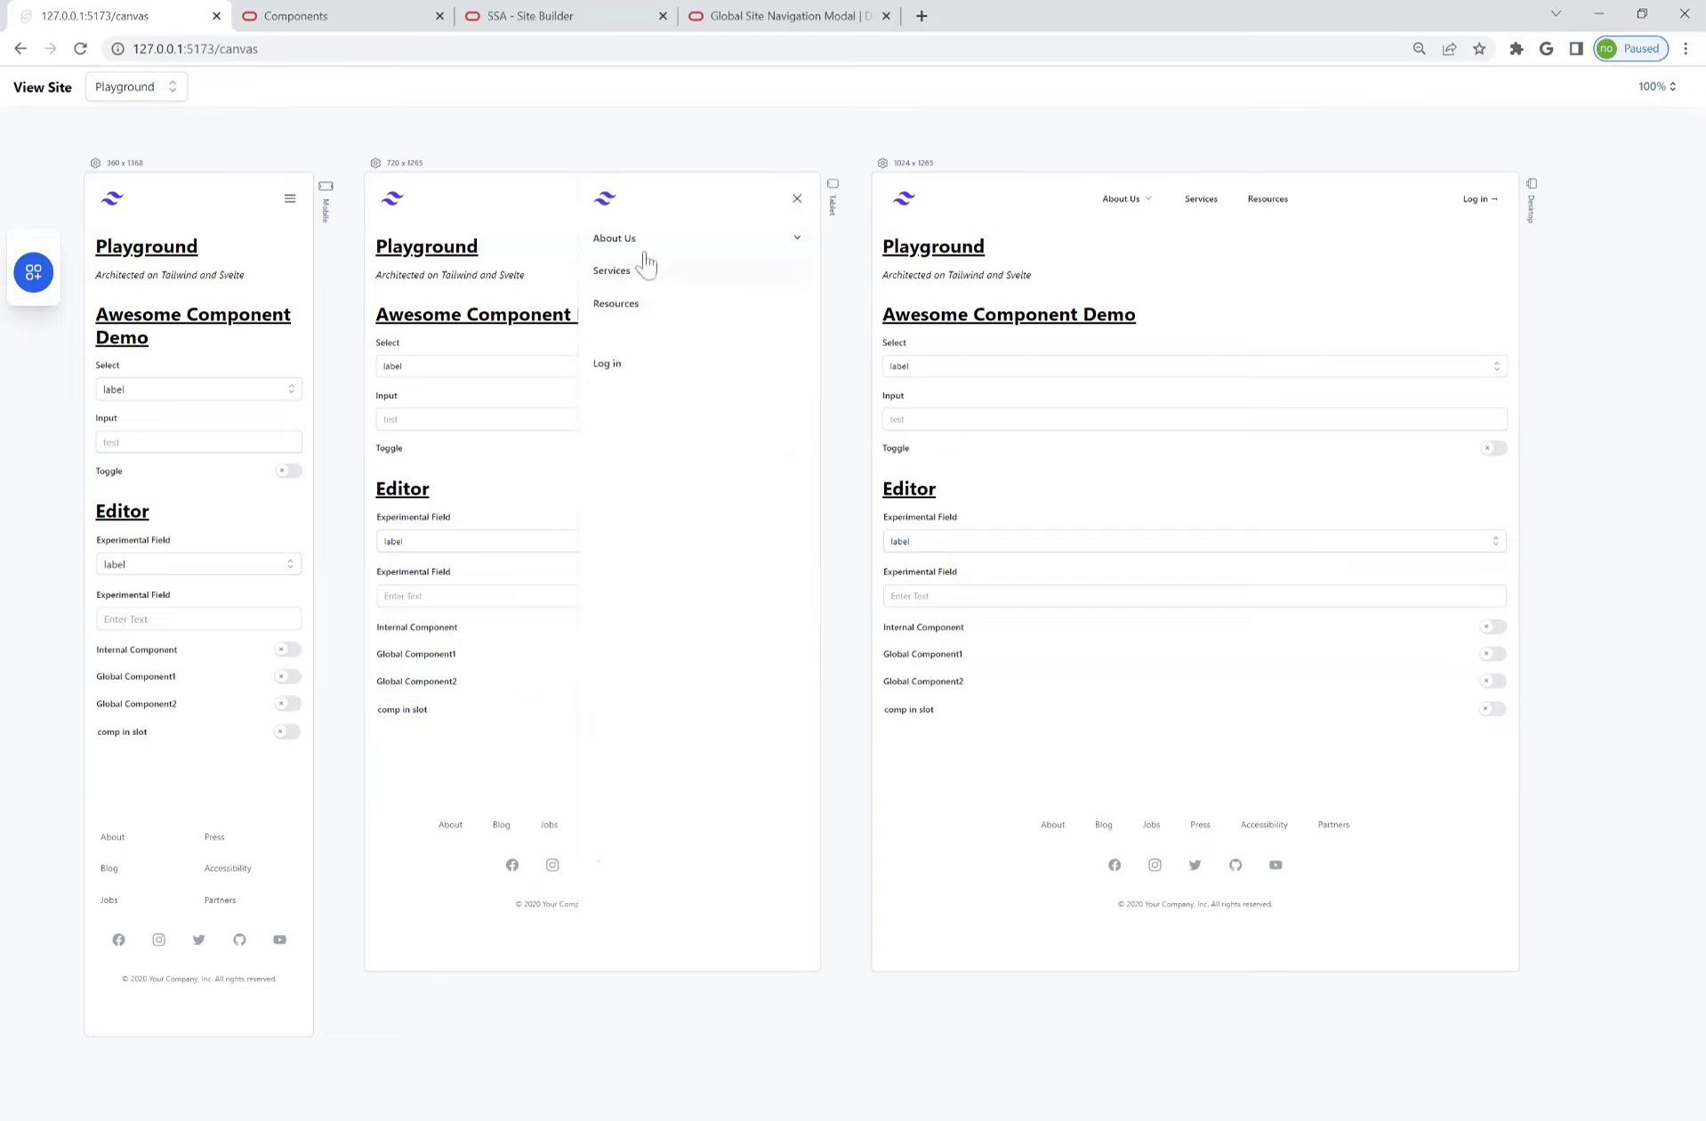
left_click(731, 239)
left_click(669, 239)
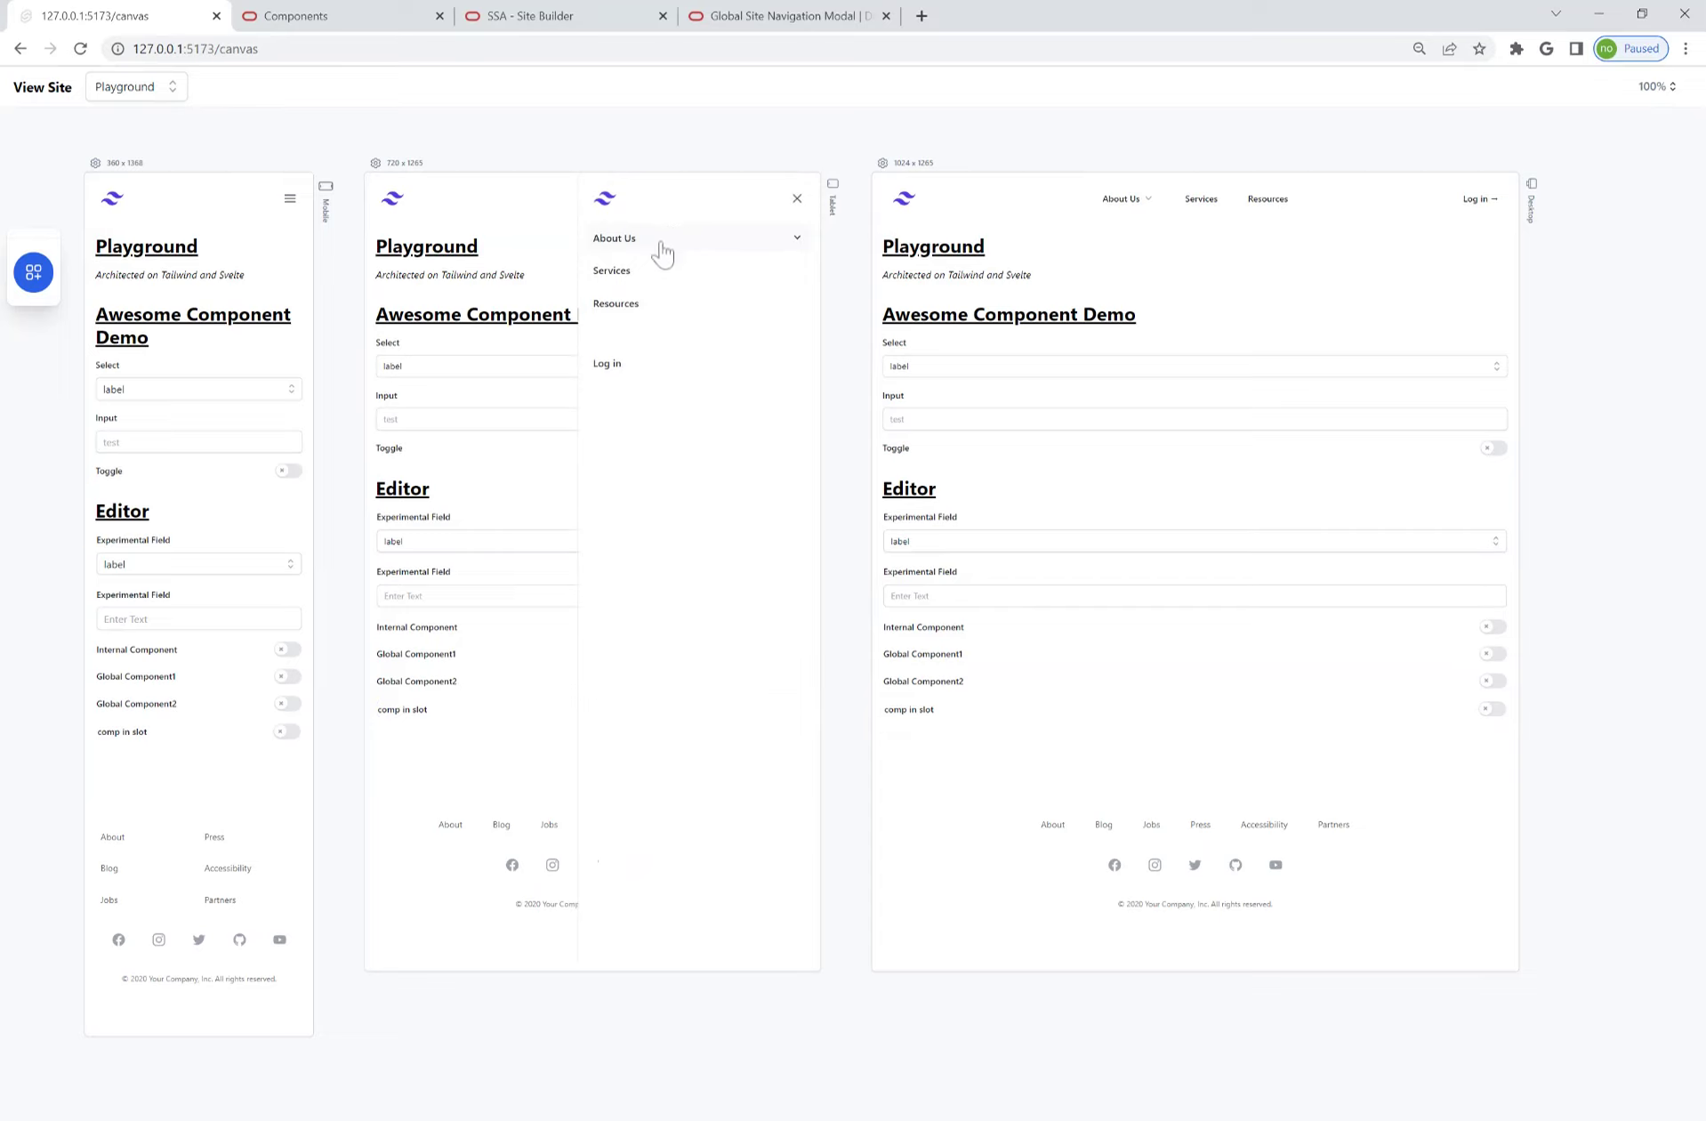
left_click(797, 199)
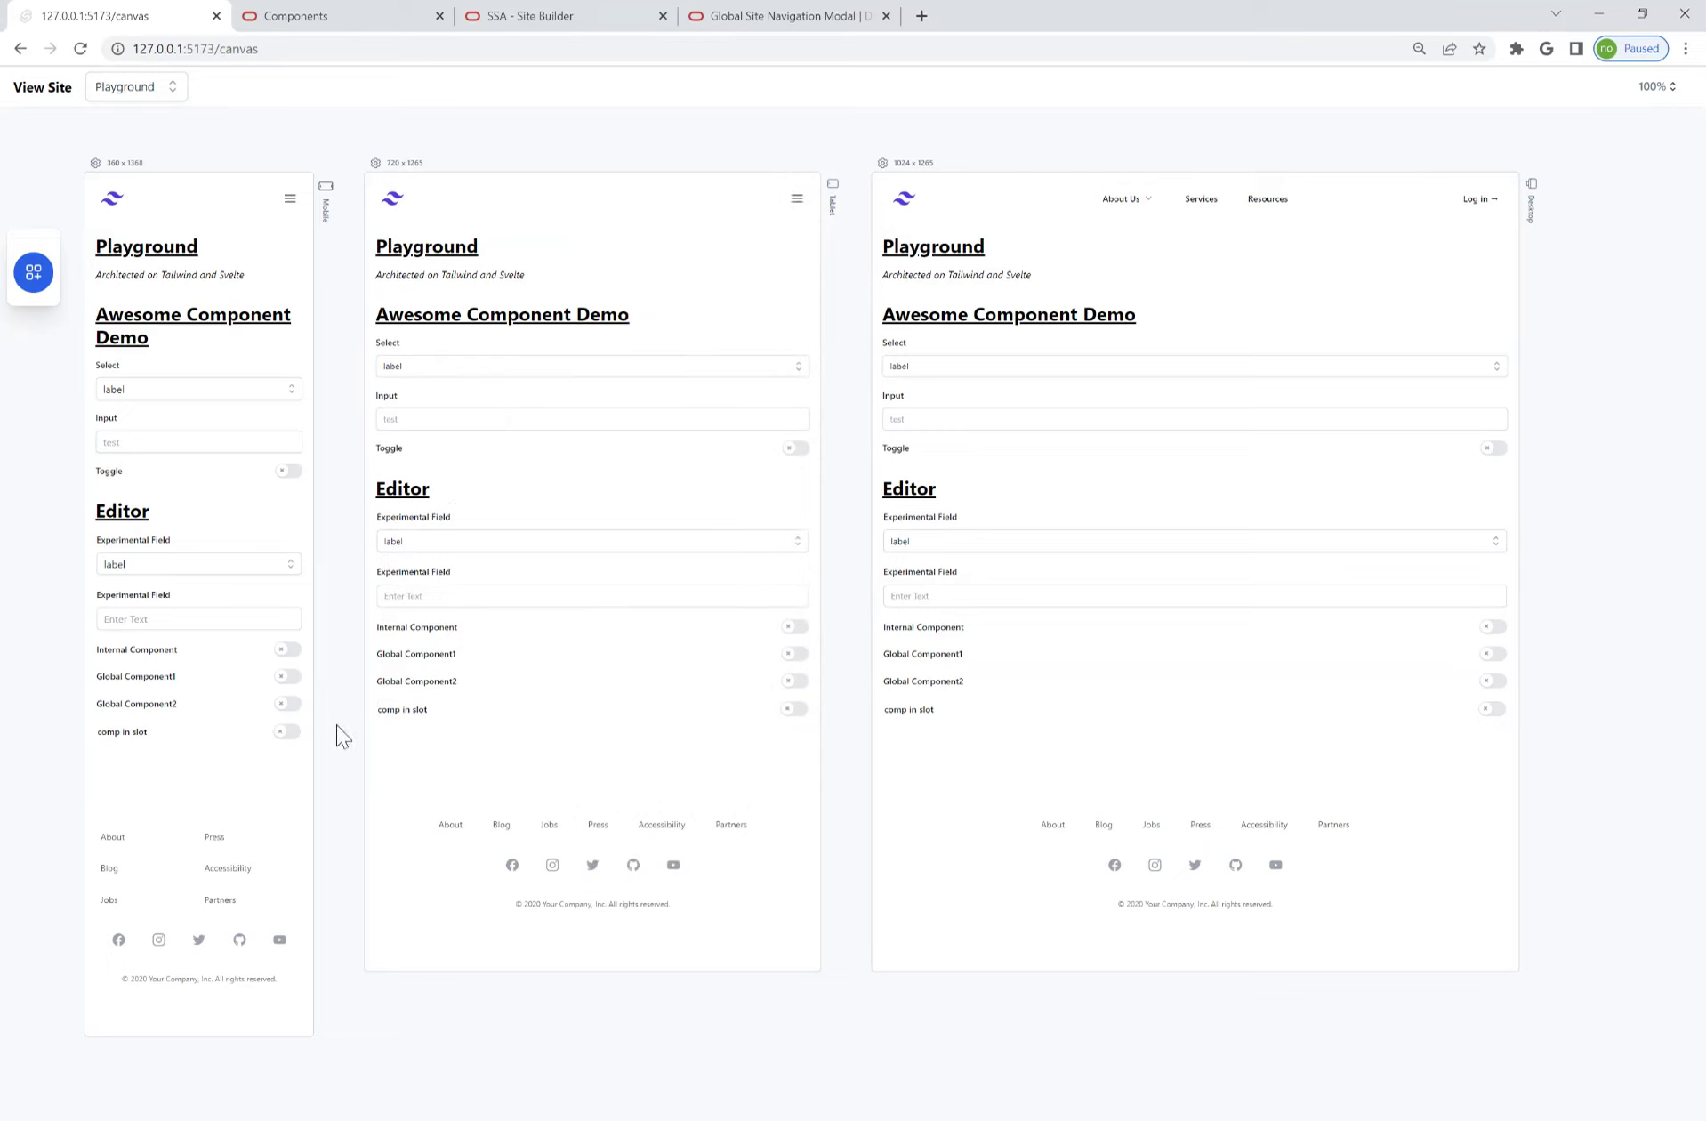
- In the SSA site builder, close the custom settings and add an SSA-Site-Header component to the empty slot below the existing header
left_click(541, 27)
left_click(993, 357)
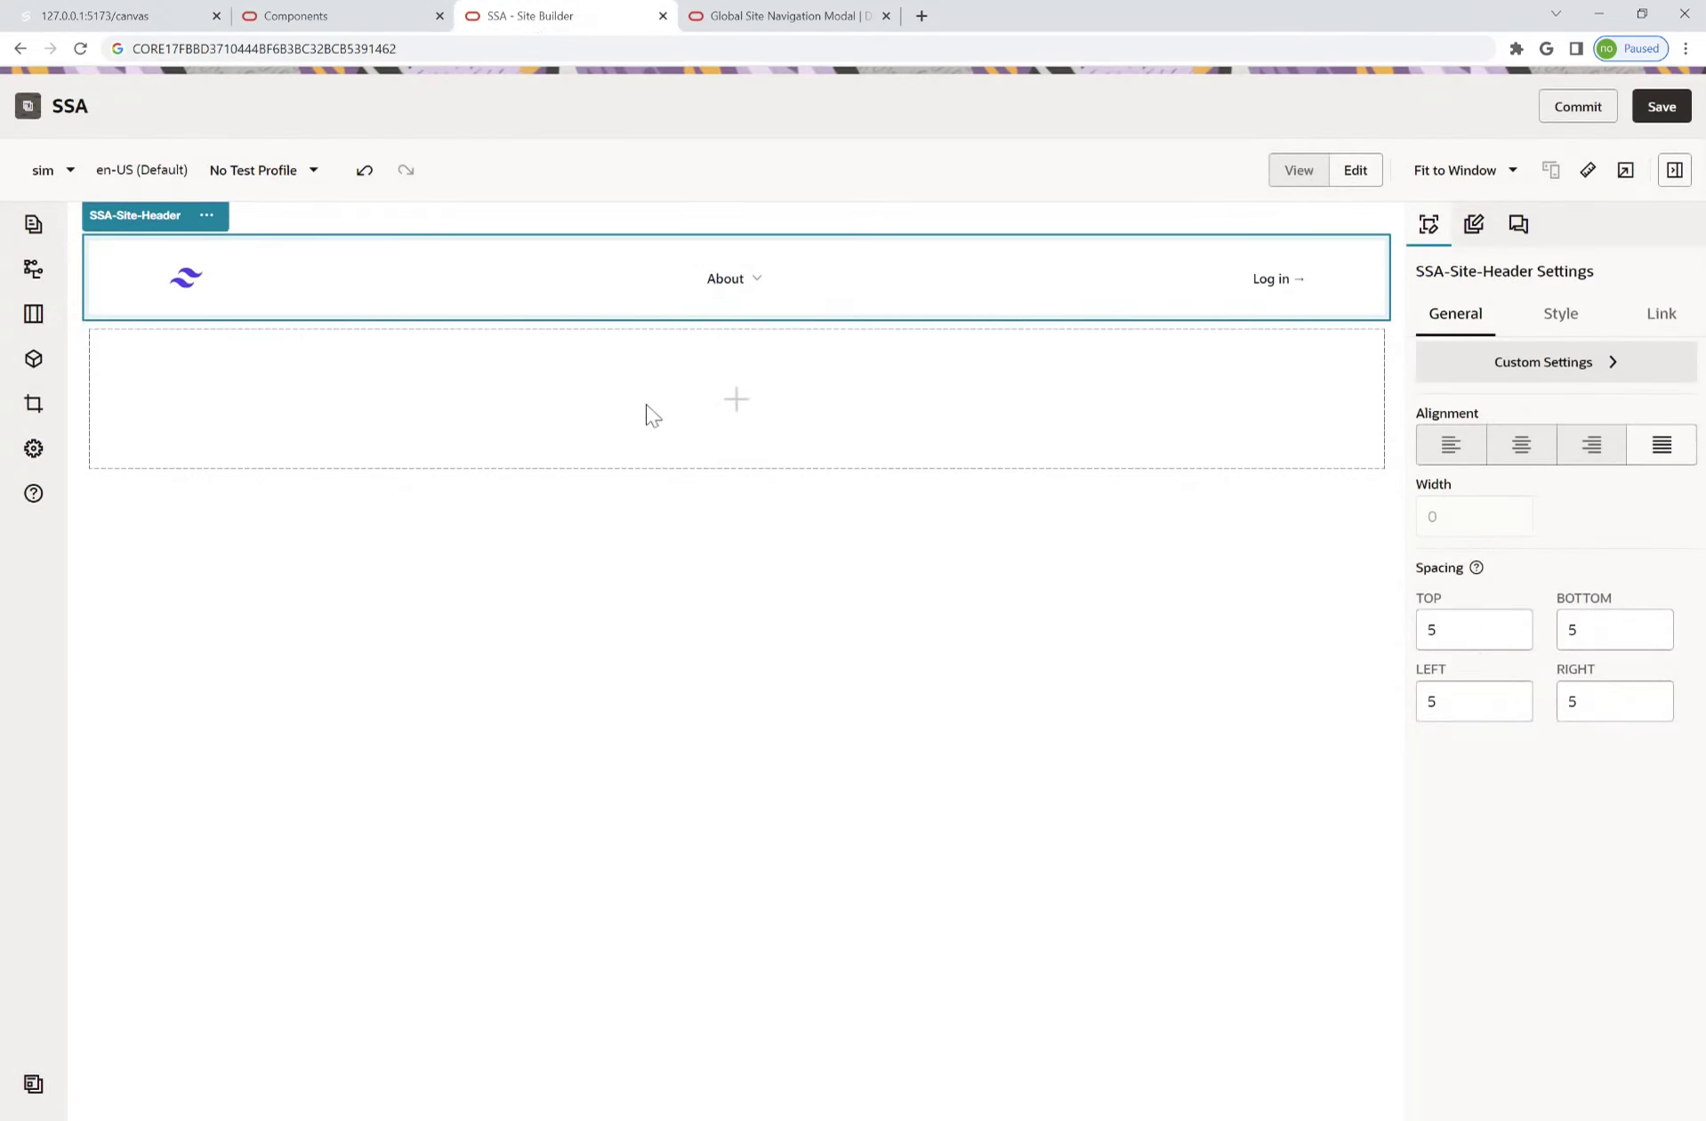
left_click(18, 420)
scroll(257, 342, "right", 2)
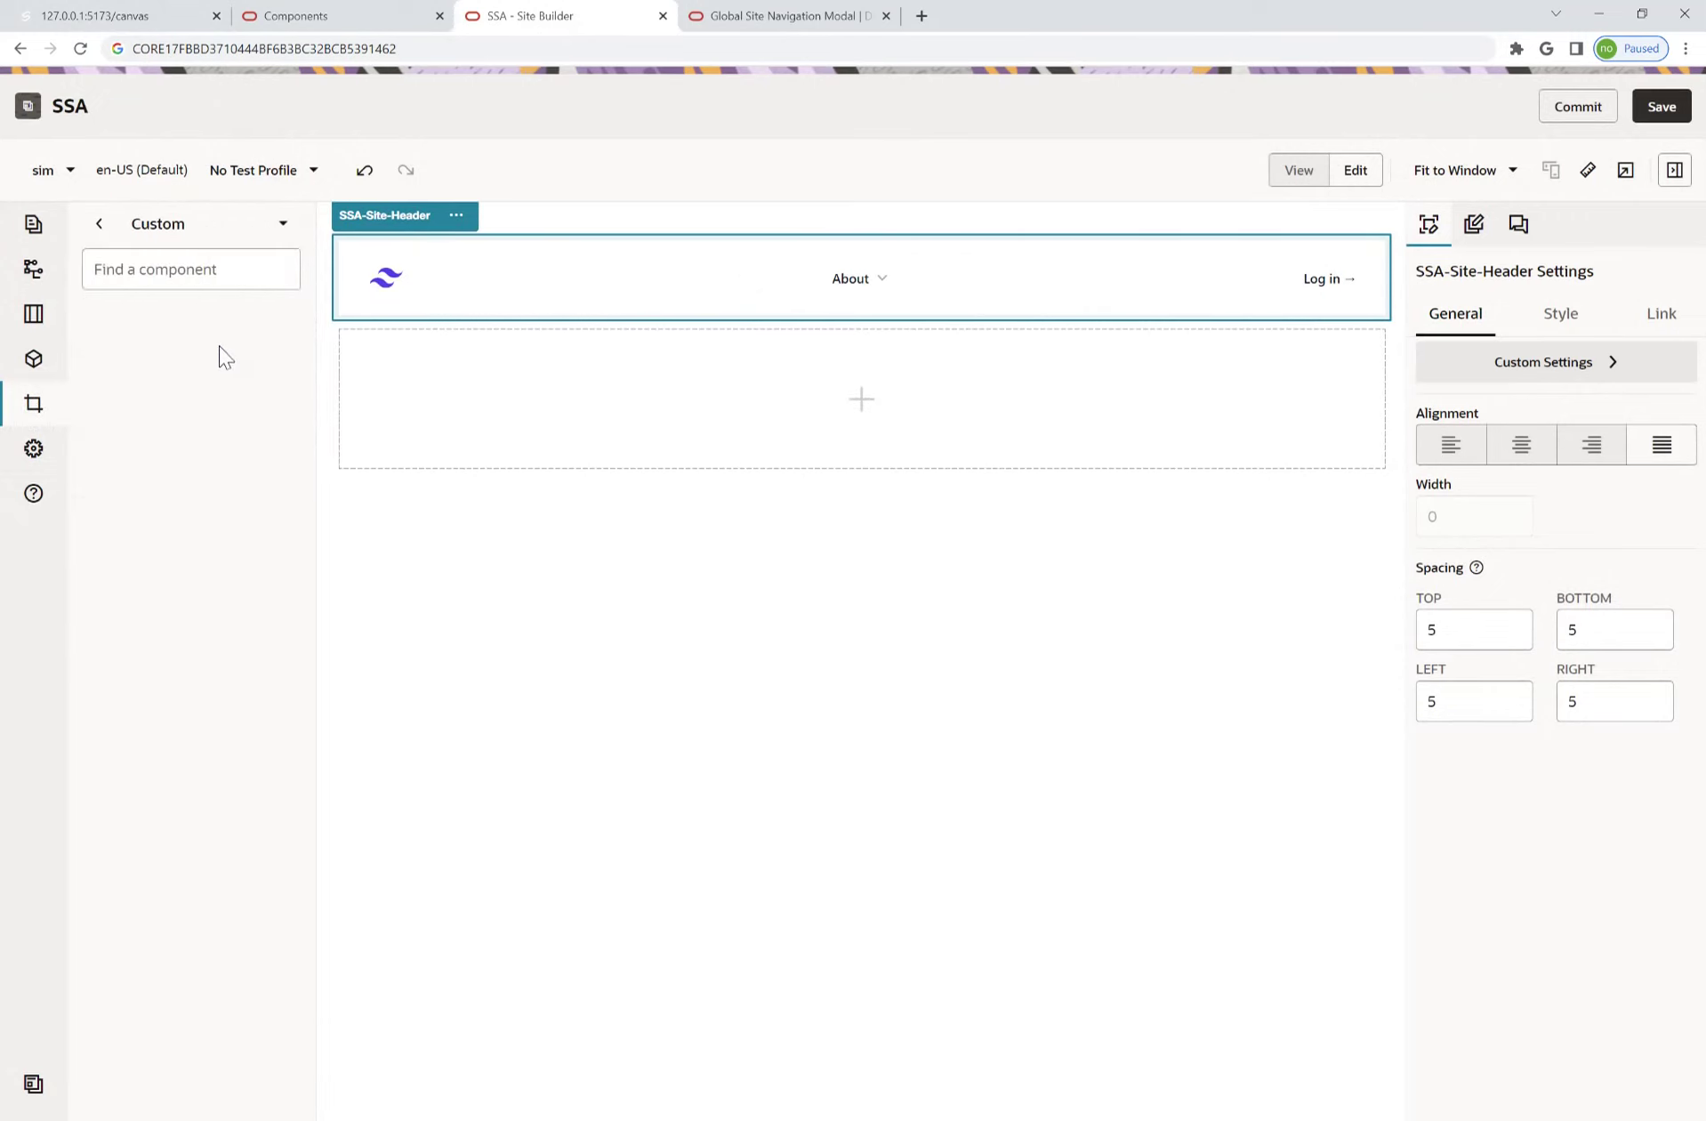
left_click_drag(185, 362, 574, 455)
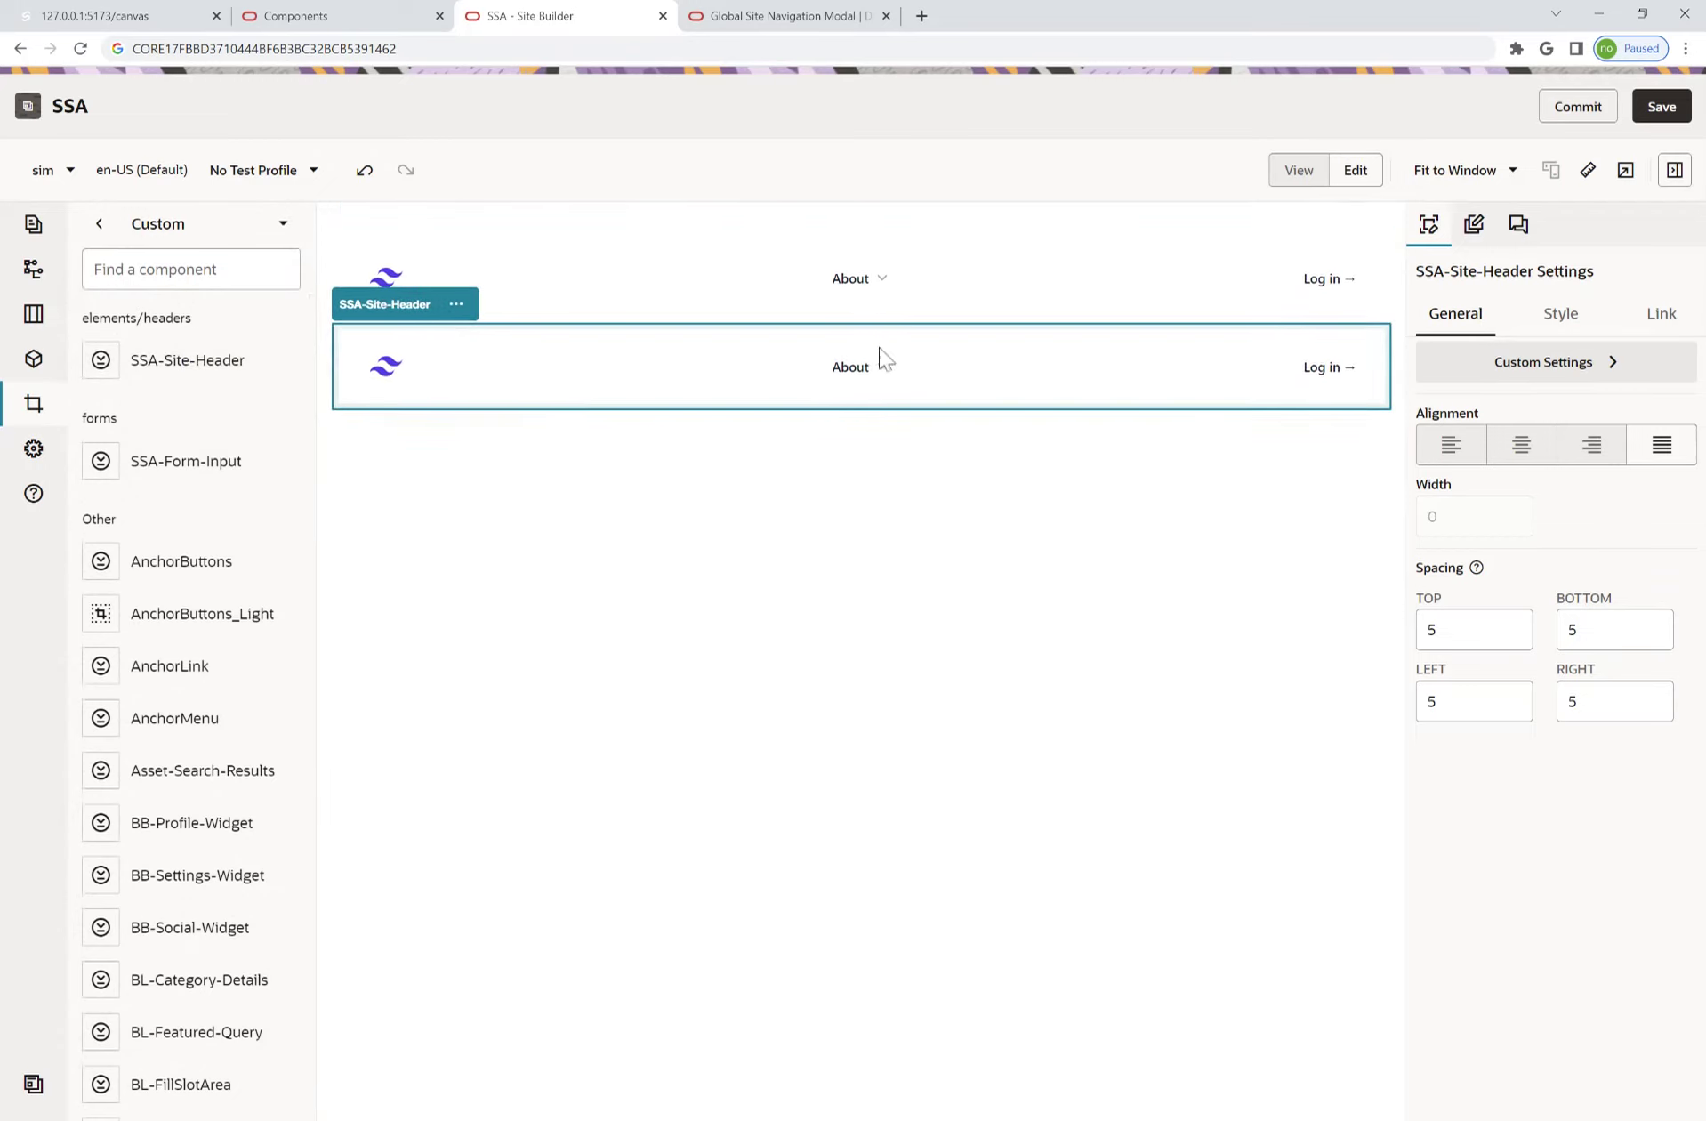
- Add an SSA-Form-Input component below the second header, and view and close the site header's custom settings
left_click_drag(150, 476, 470, 459)
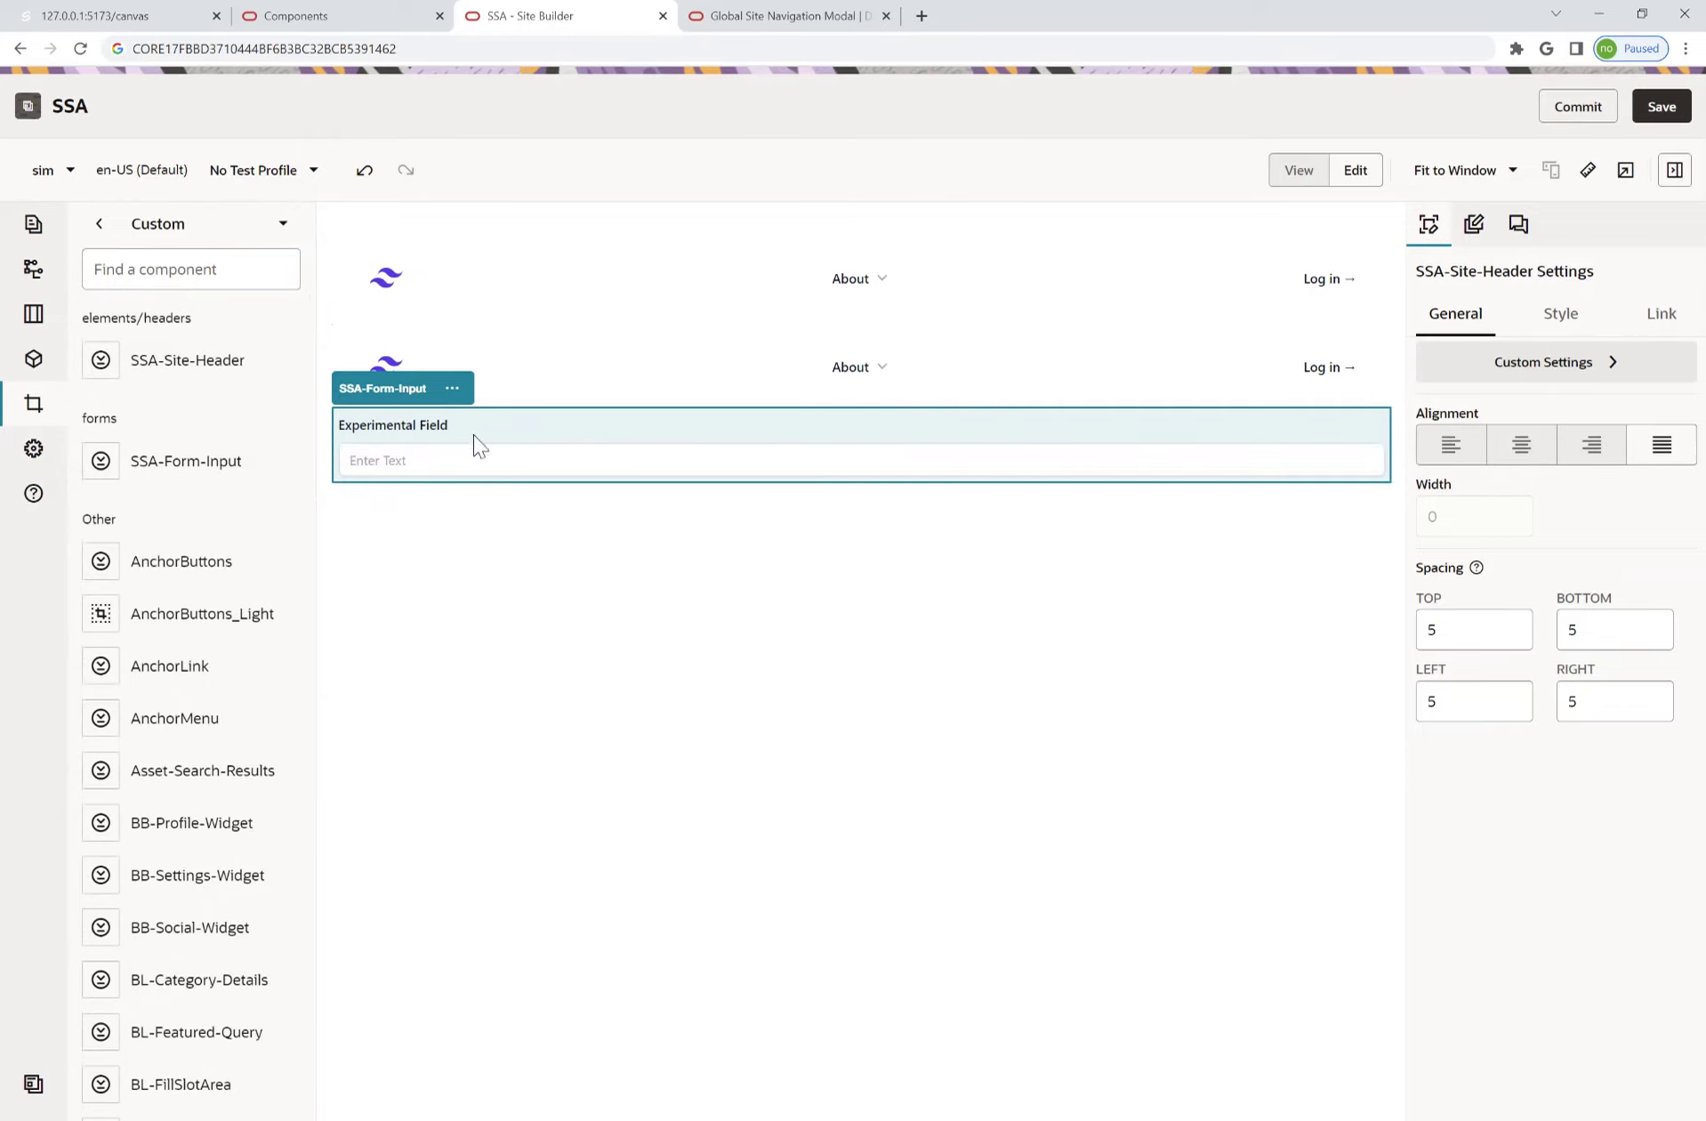
left_click(1601, 363)
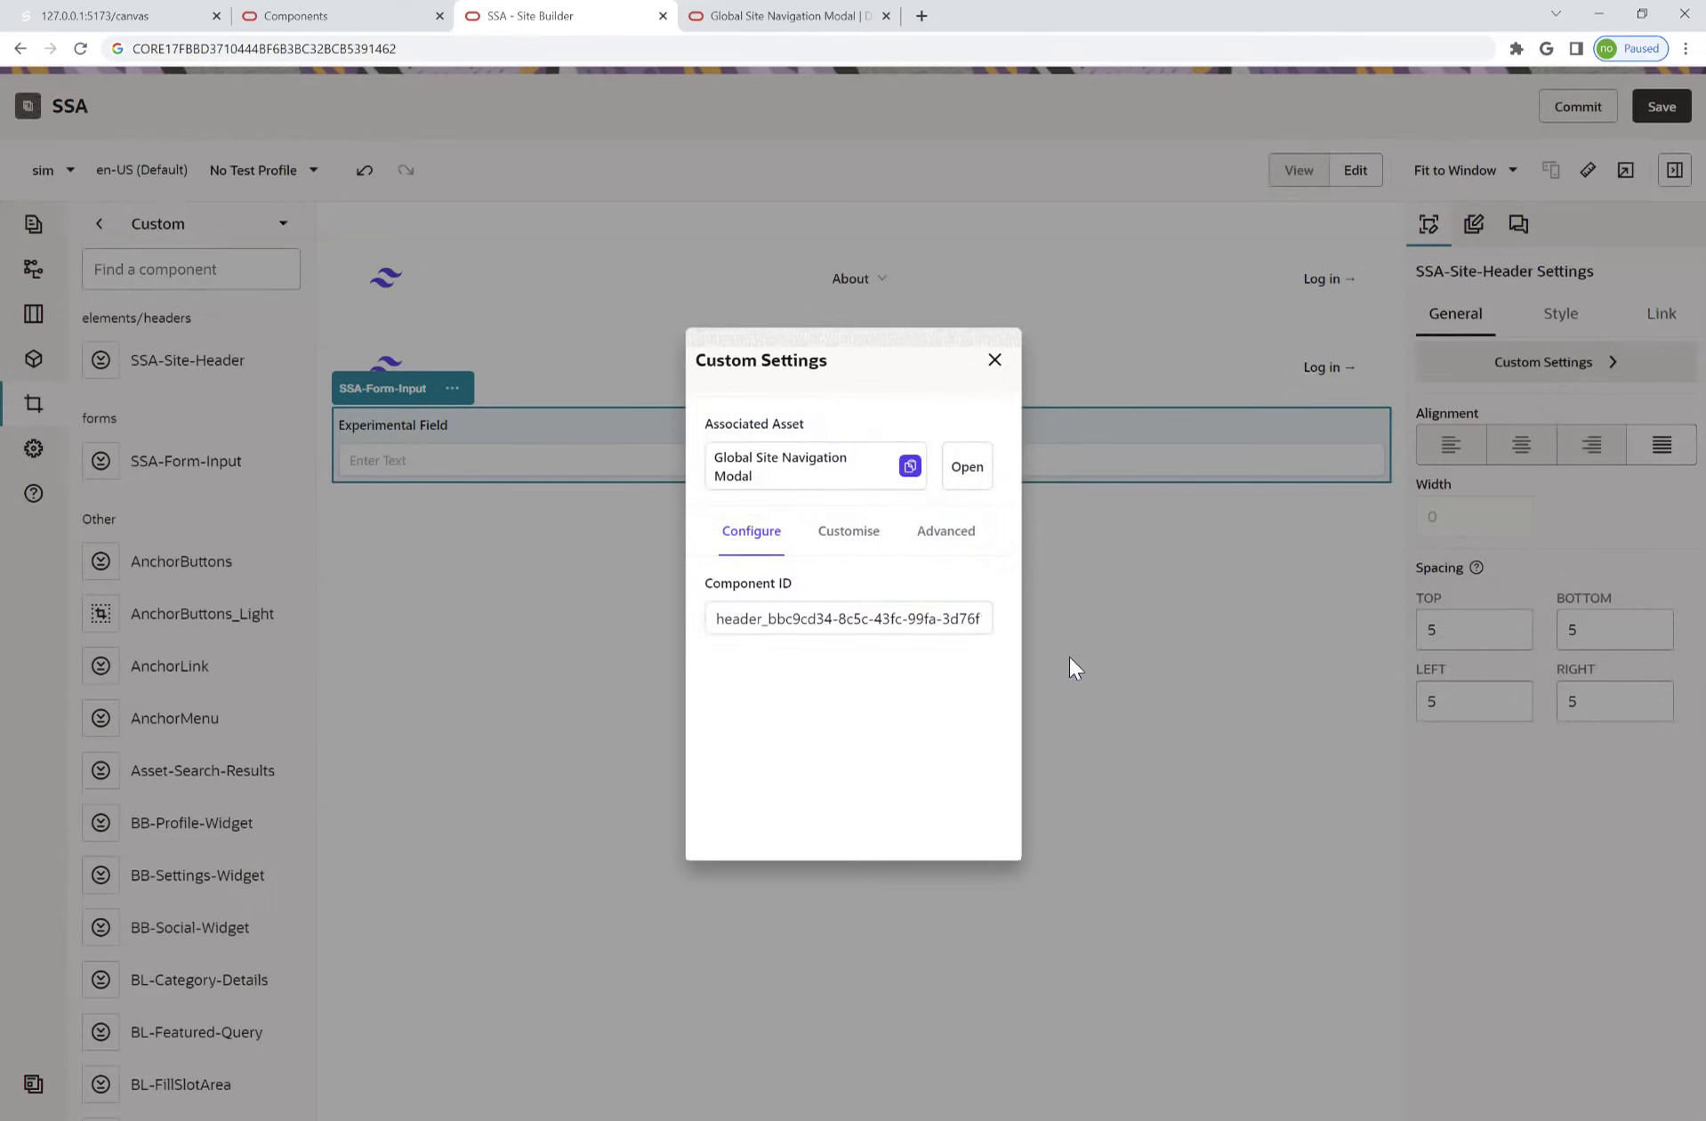
left_click(995, 360)
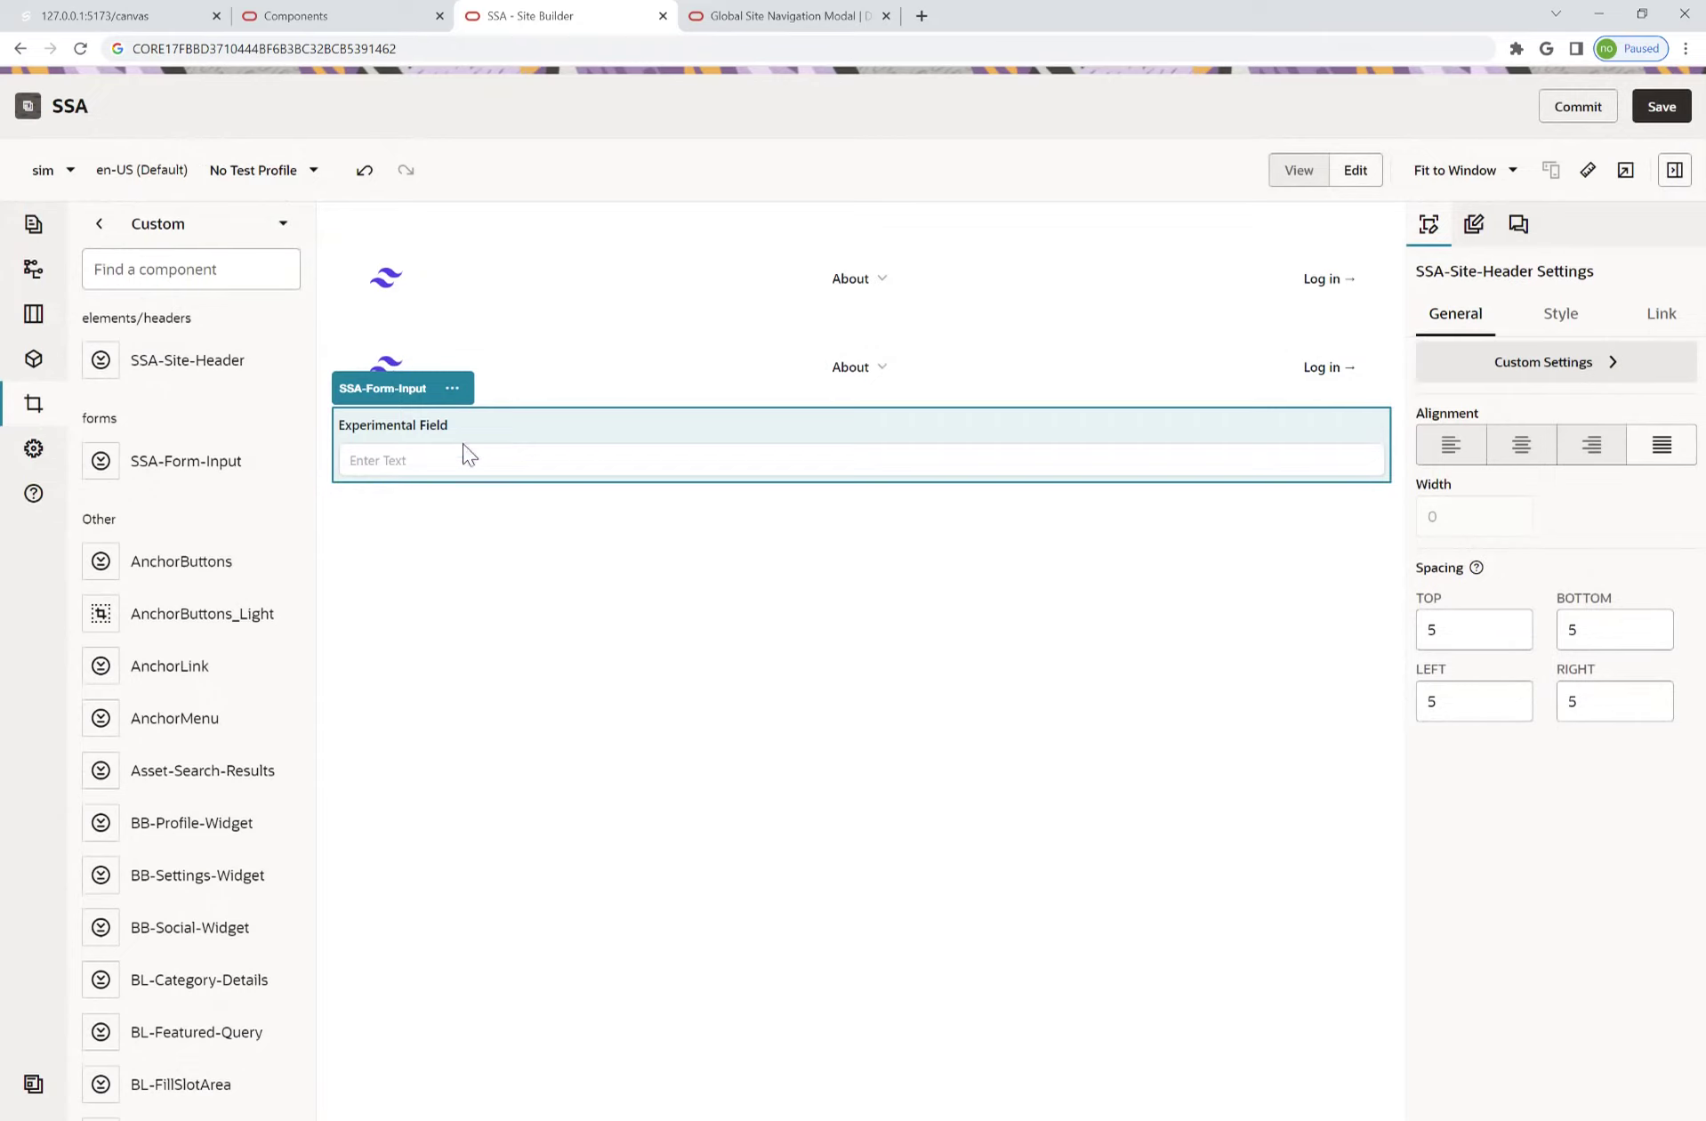
- Show the site's page list and open the About page with its subpages
left_click(35, 230)
left_click(892, 306)
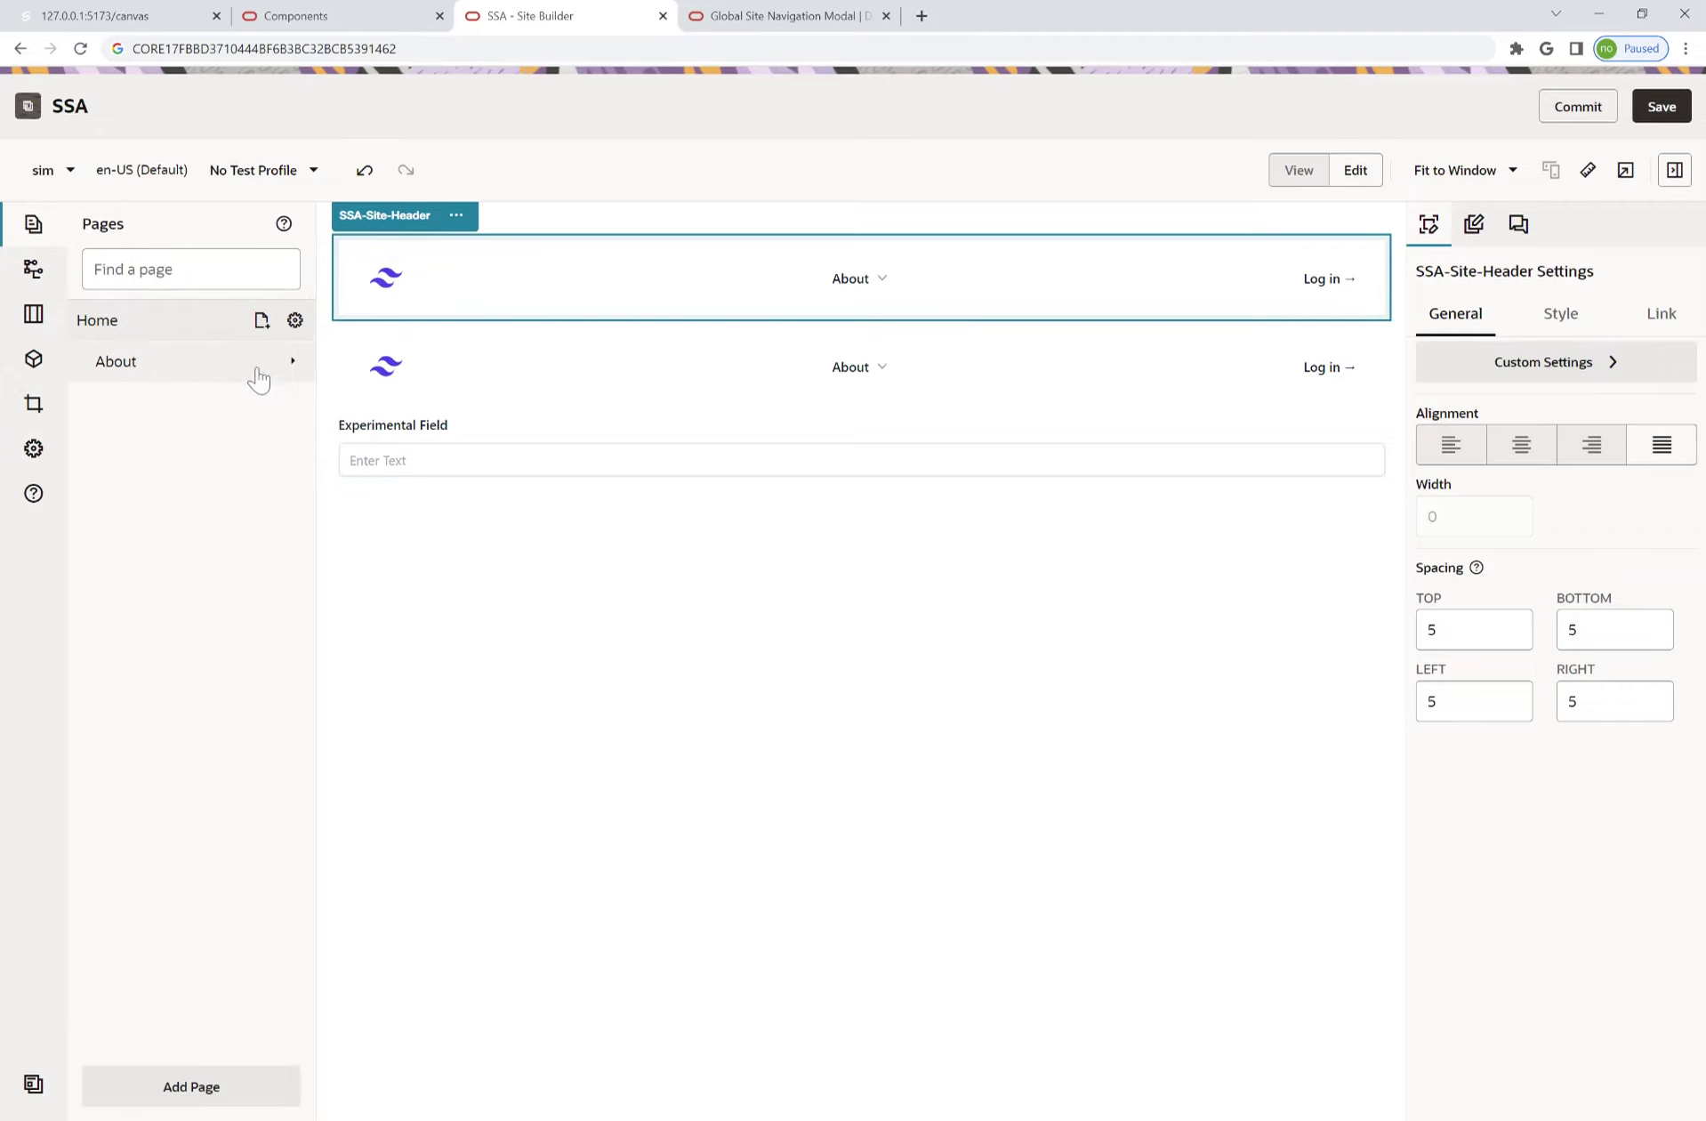
left_click(291, 363)
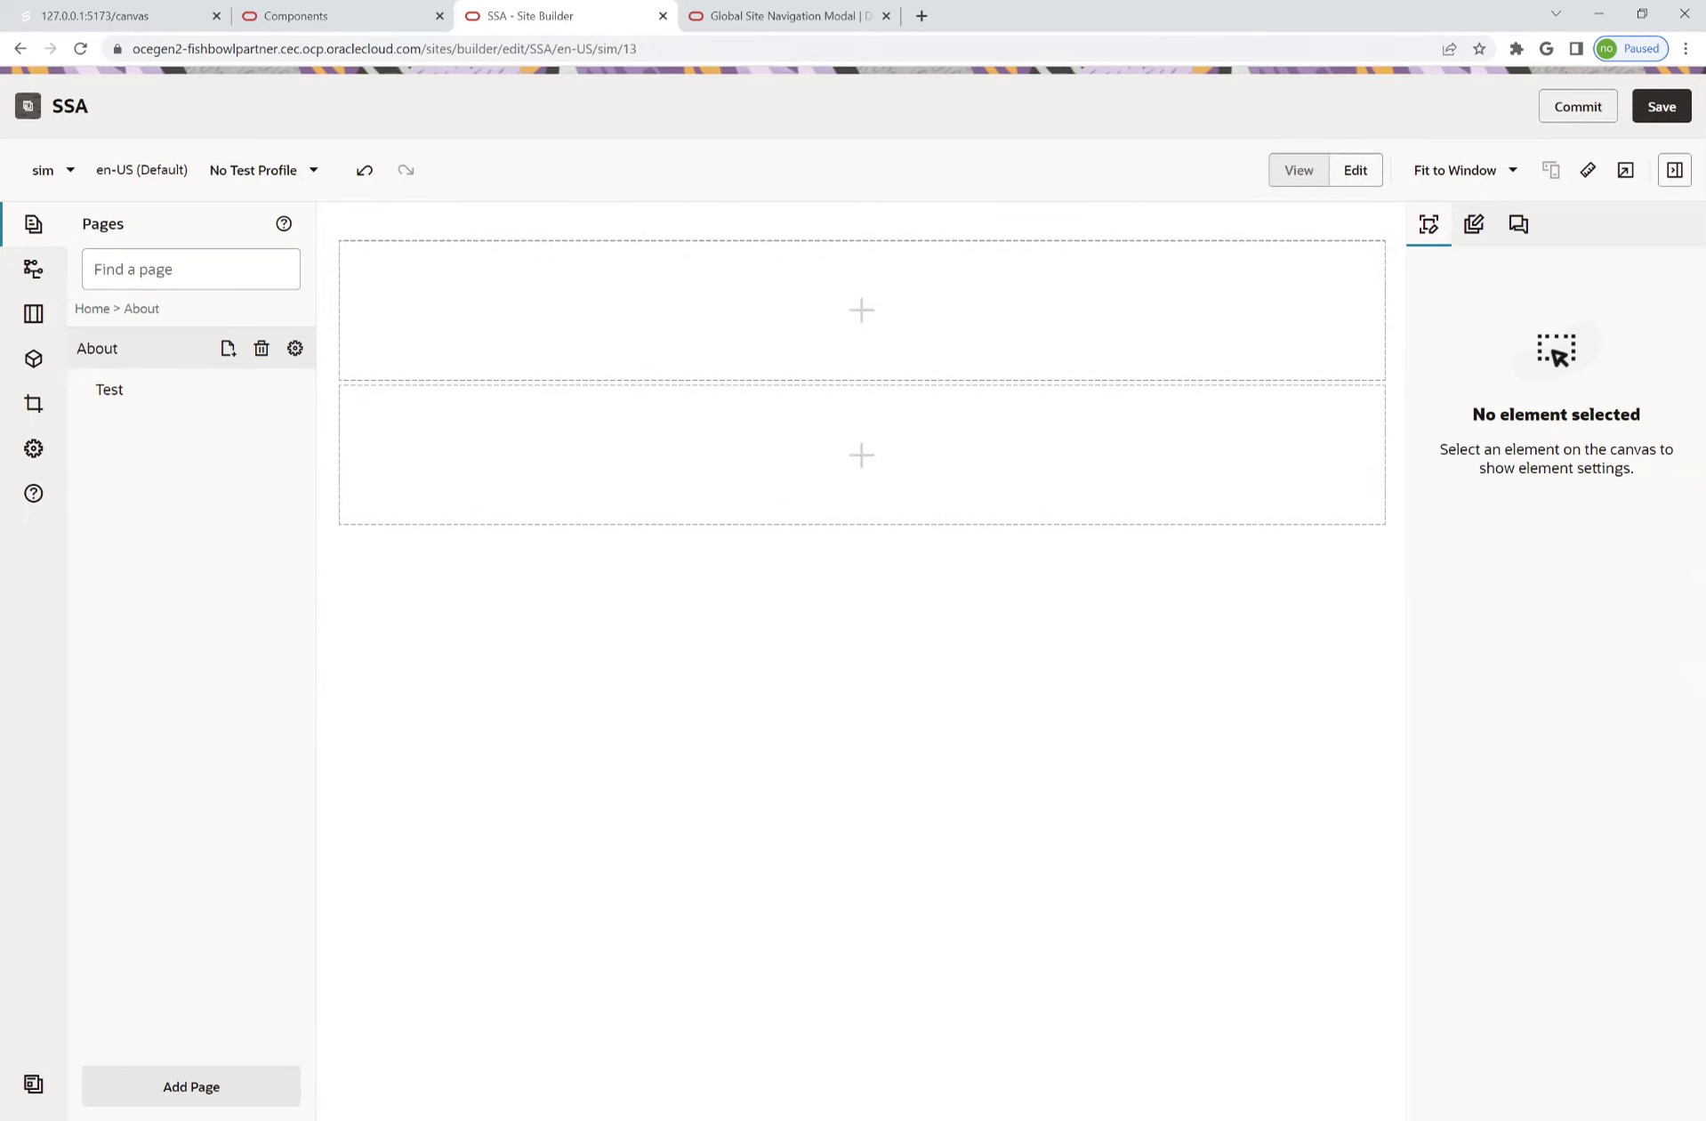
- Return to the local canvas, show its list of available components and enlarge the Playground previews
left_click(107, 15)
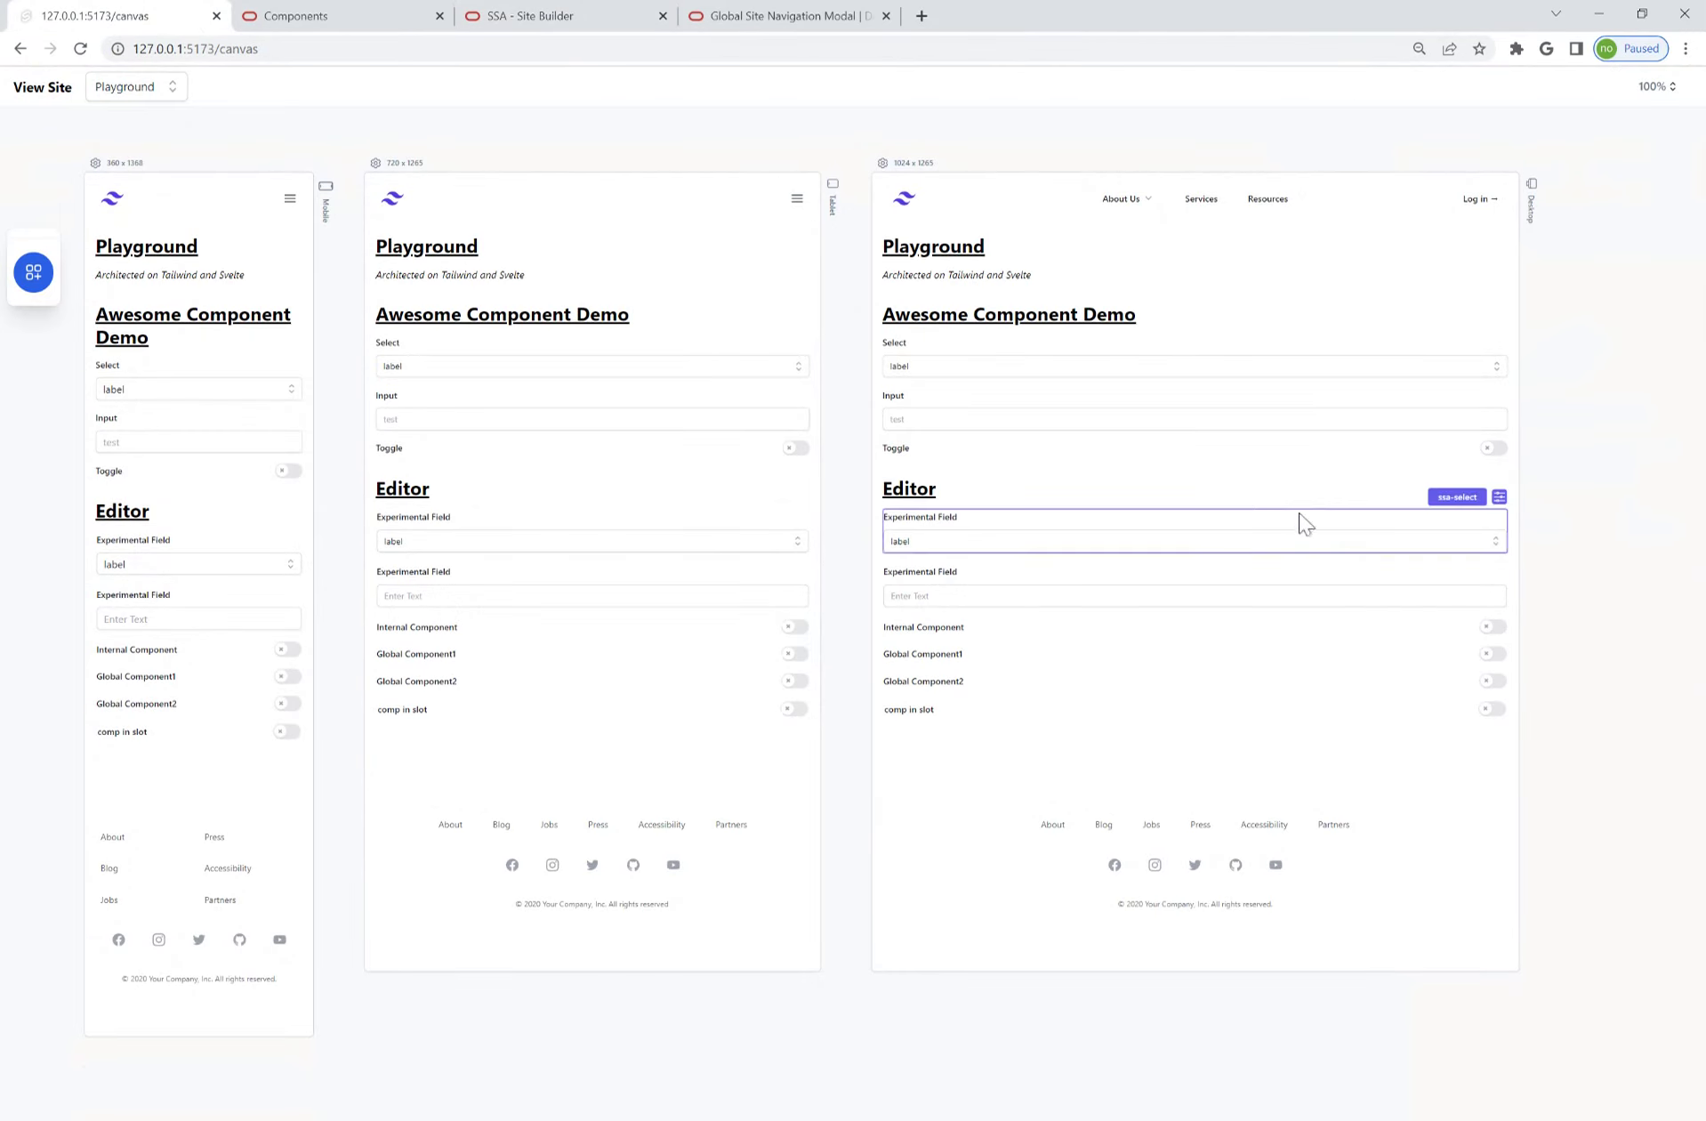
key("alt+Tab")
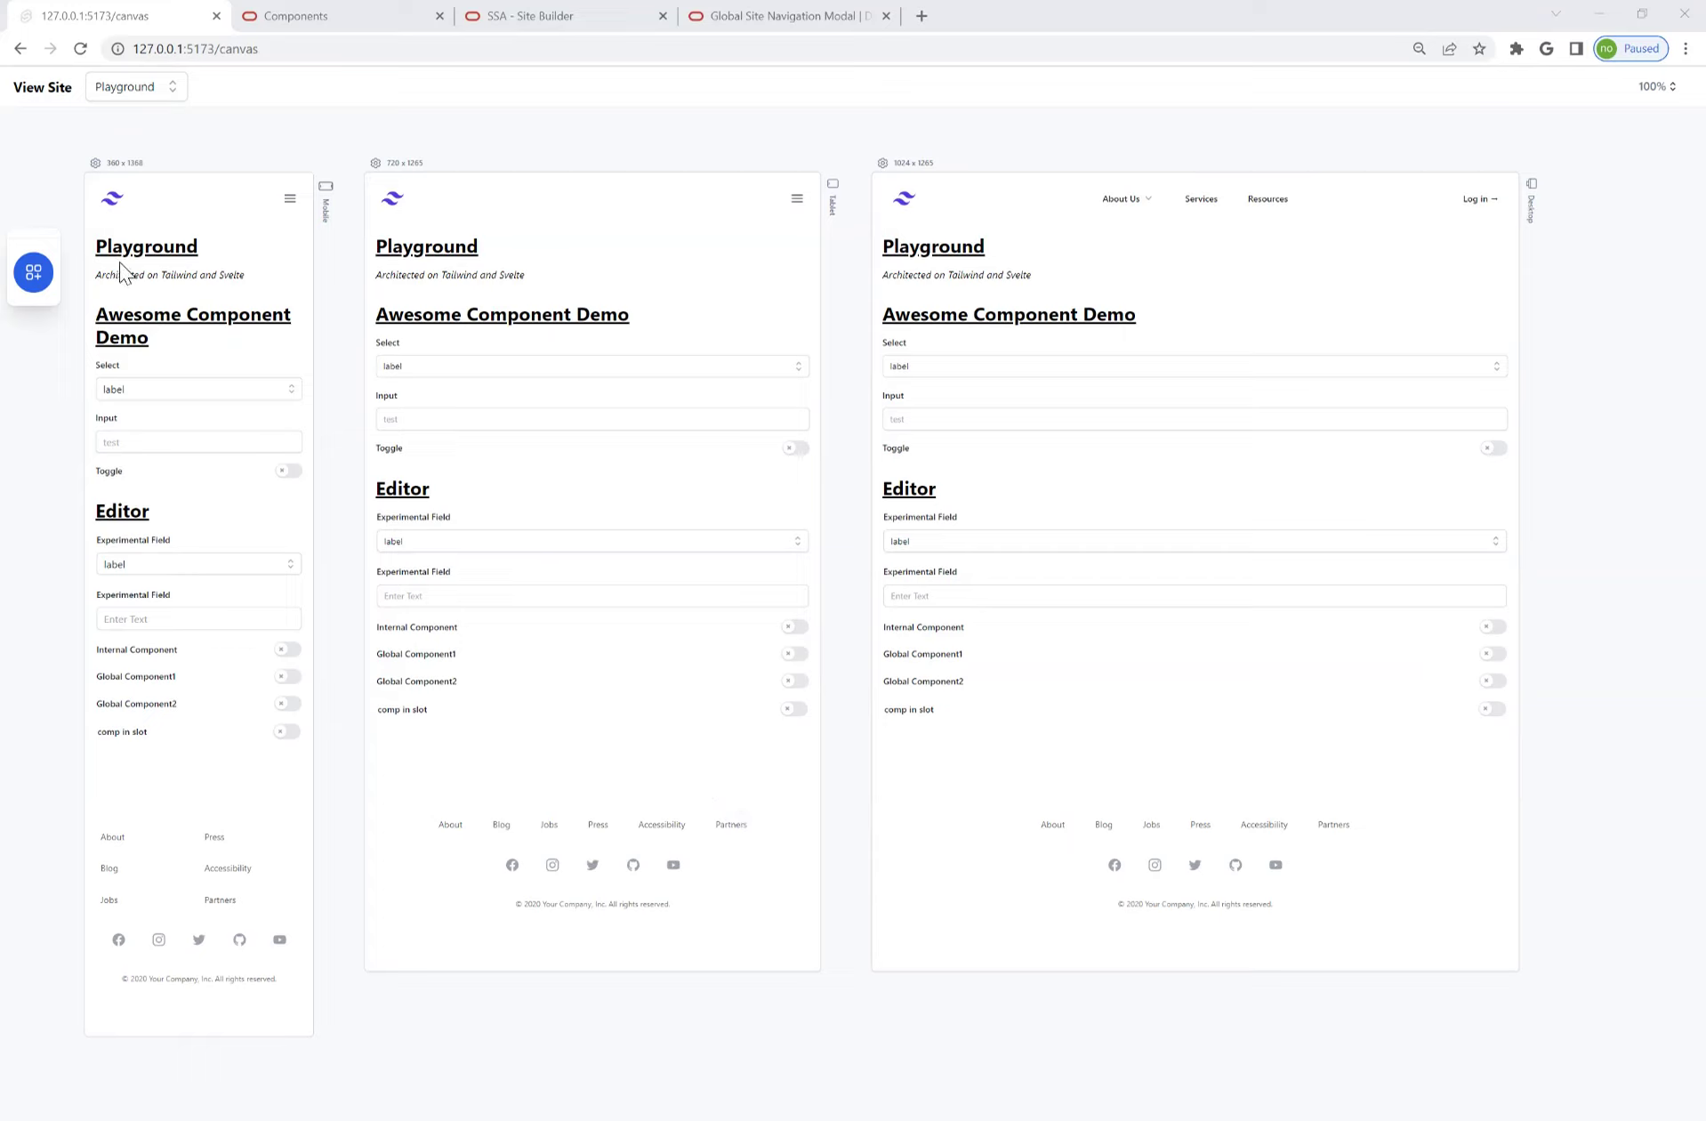
left_click(33, 272)
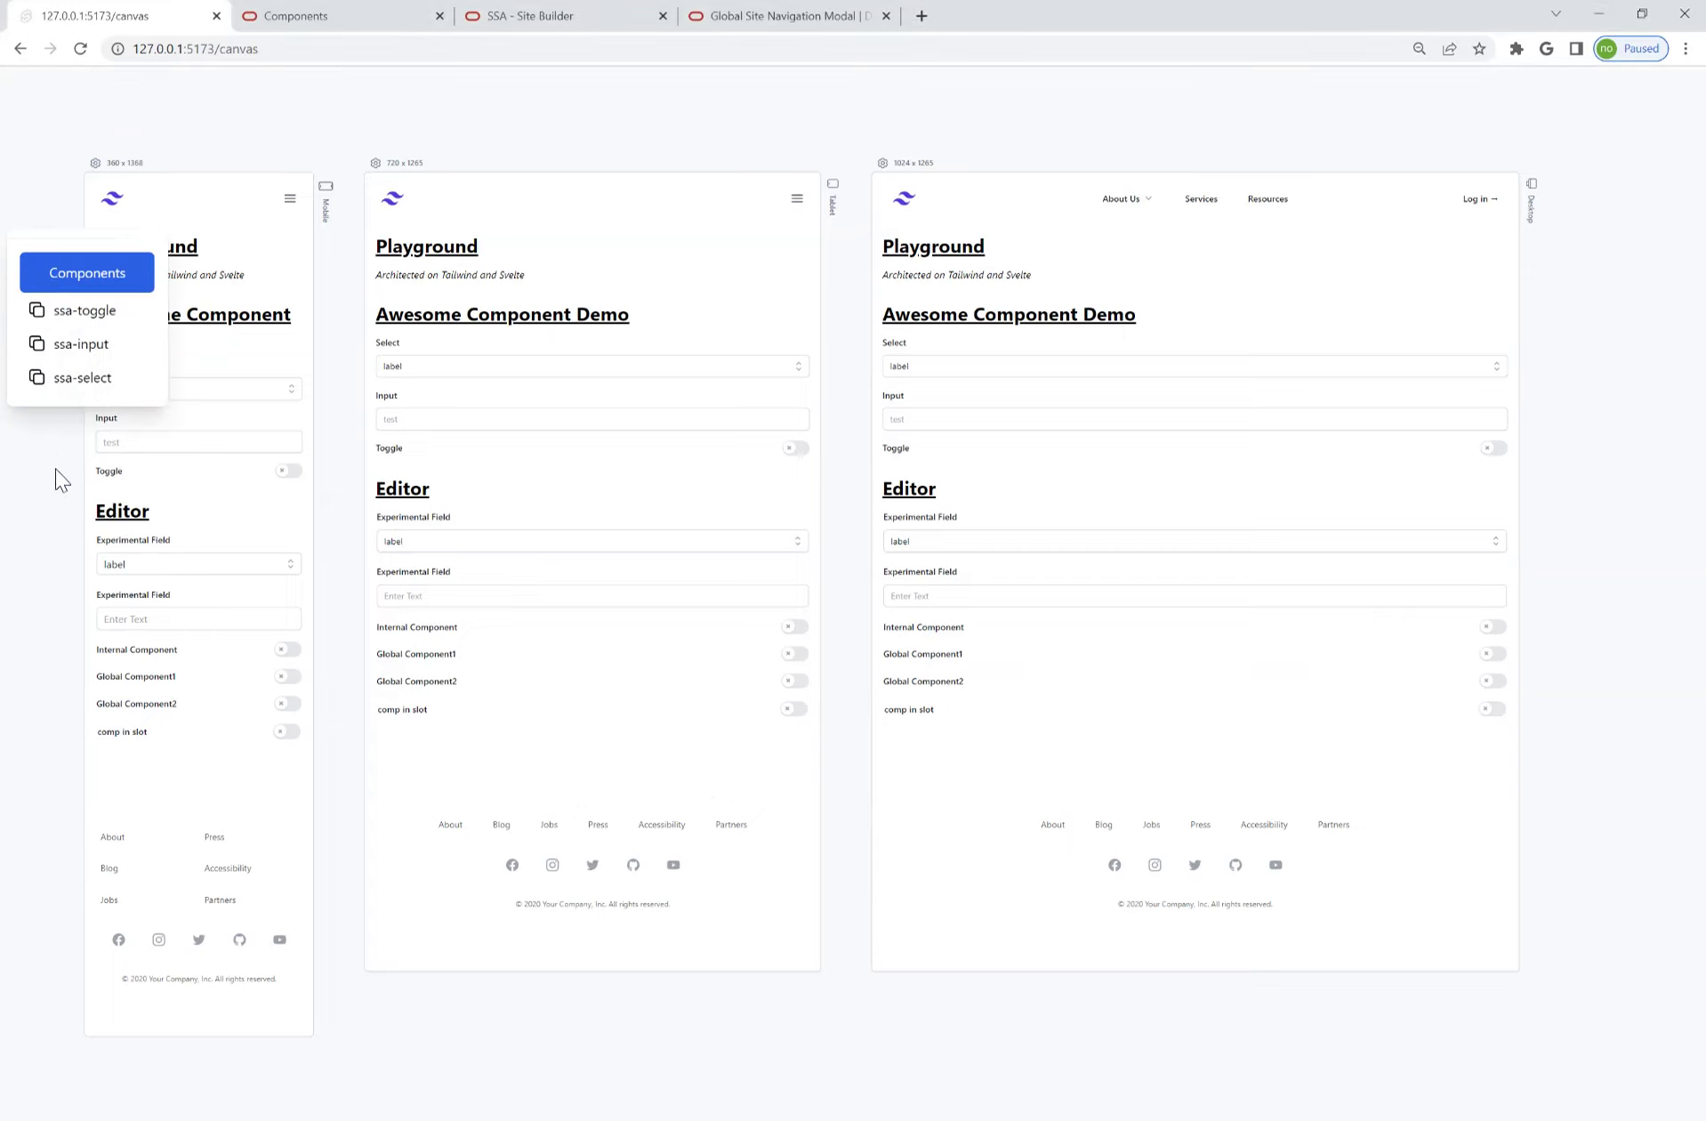
left_click(72, 575)
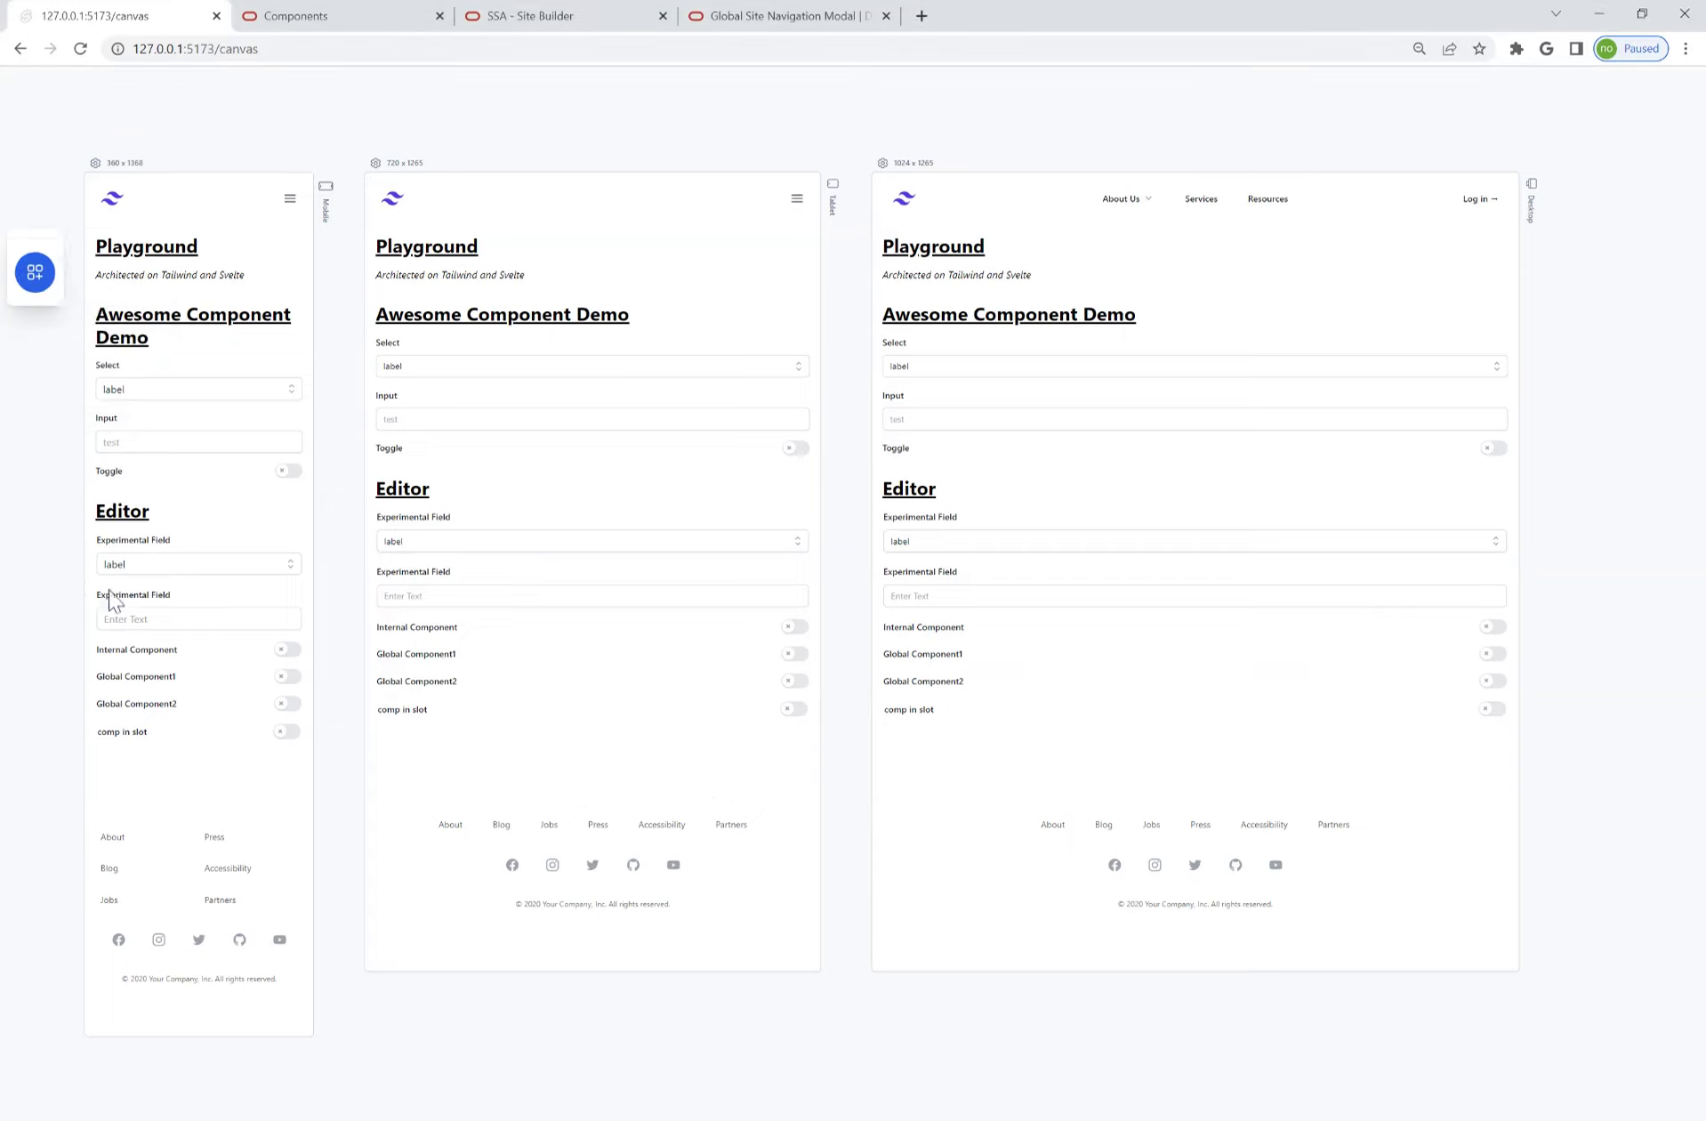
scroll(348, 491, "down", 6)
scroll(348, 491, "up", 7)
left_click_drag(388, 513, 458, 564)
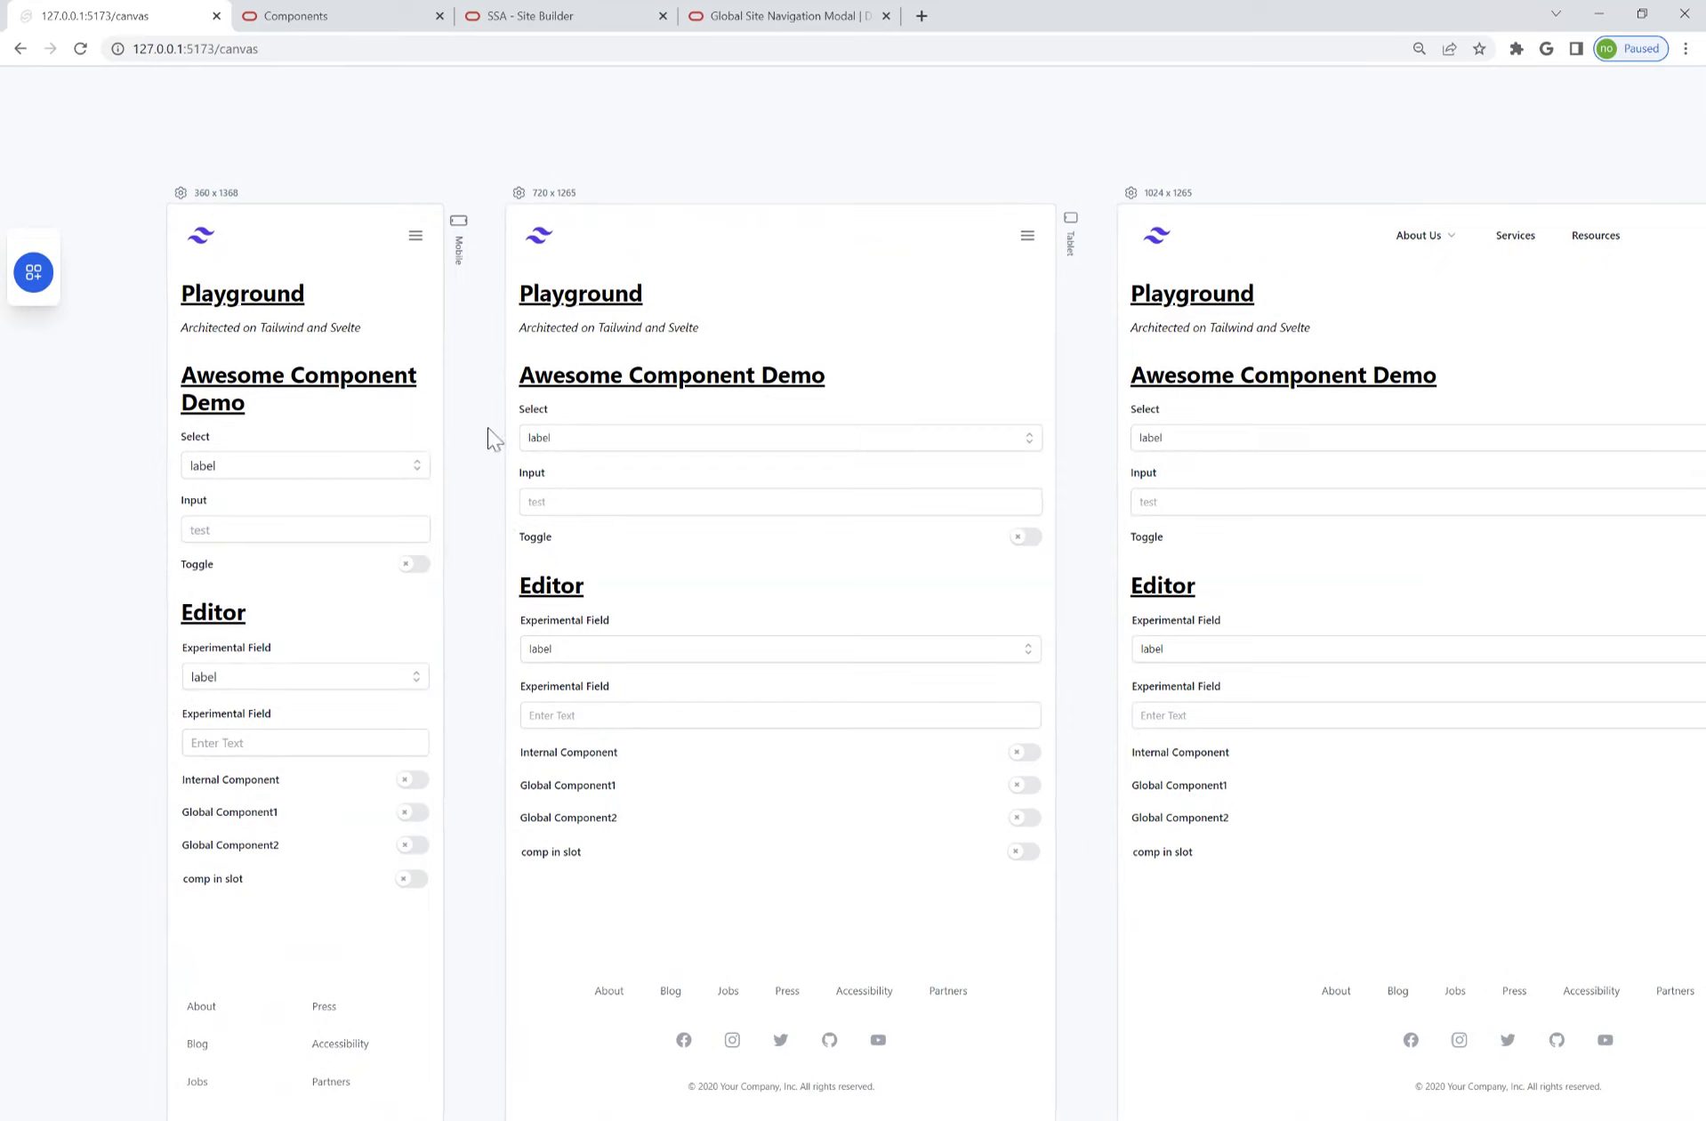
- Switch the canvas's viewed site page to Home page
left_click(34, 272)
left_click(155, 89)
left_click(165, 127)
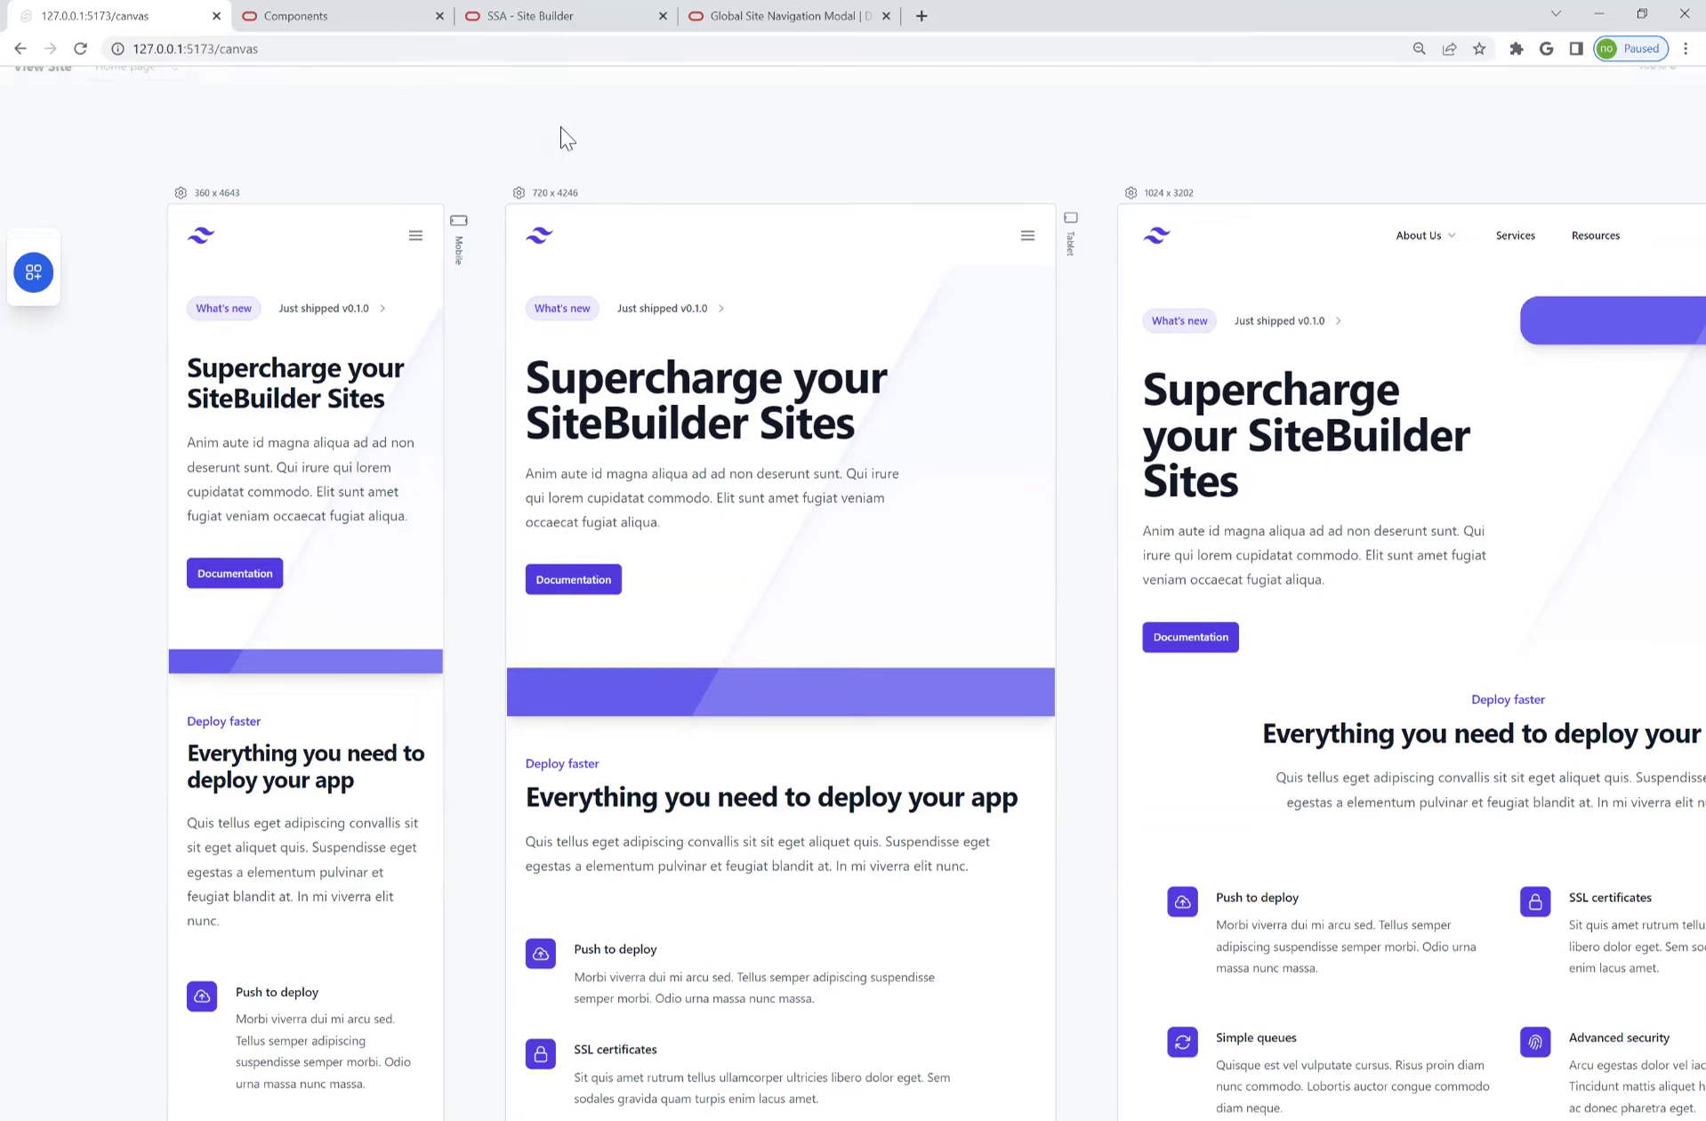
- Switch to the SSA site builder and open the site's custom properties from its settings
left_click(512, 25)
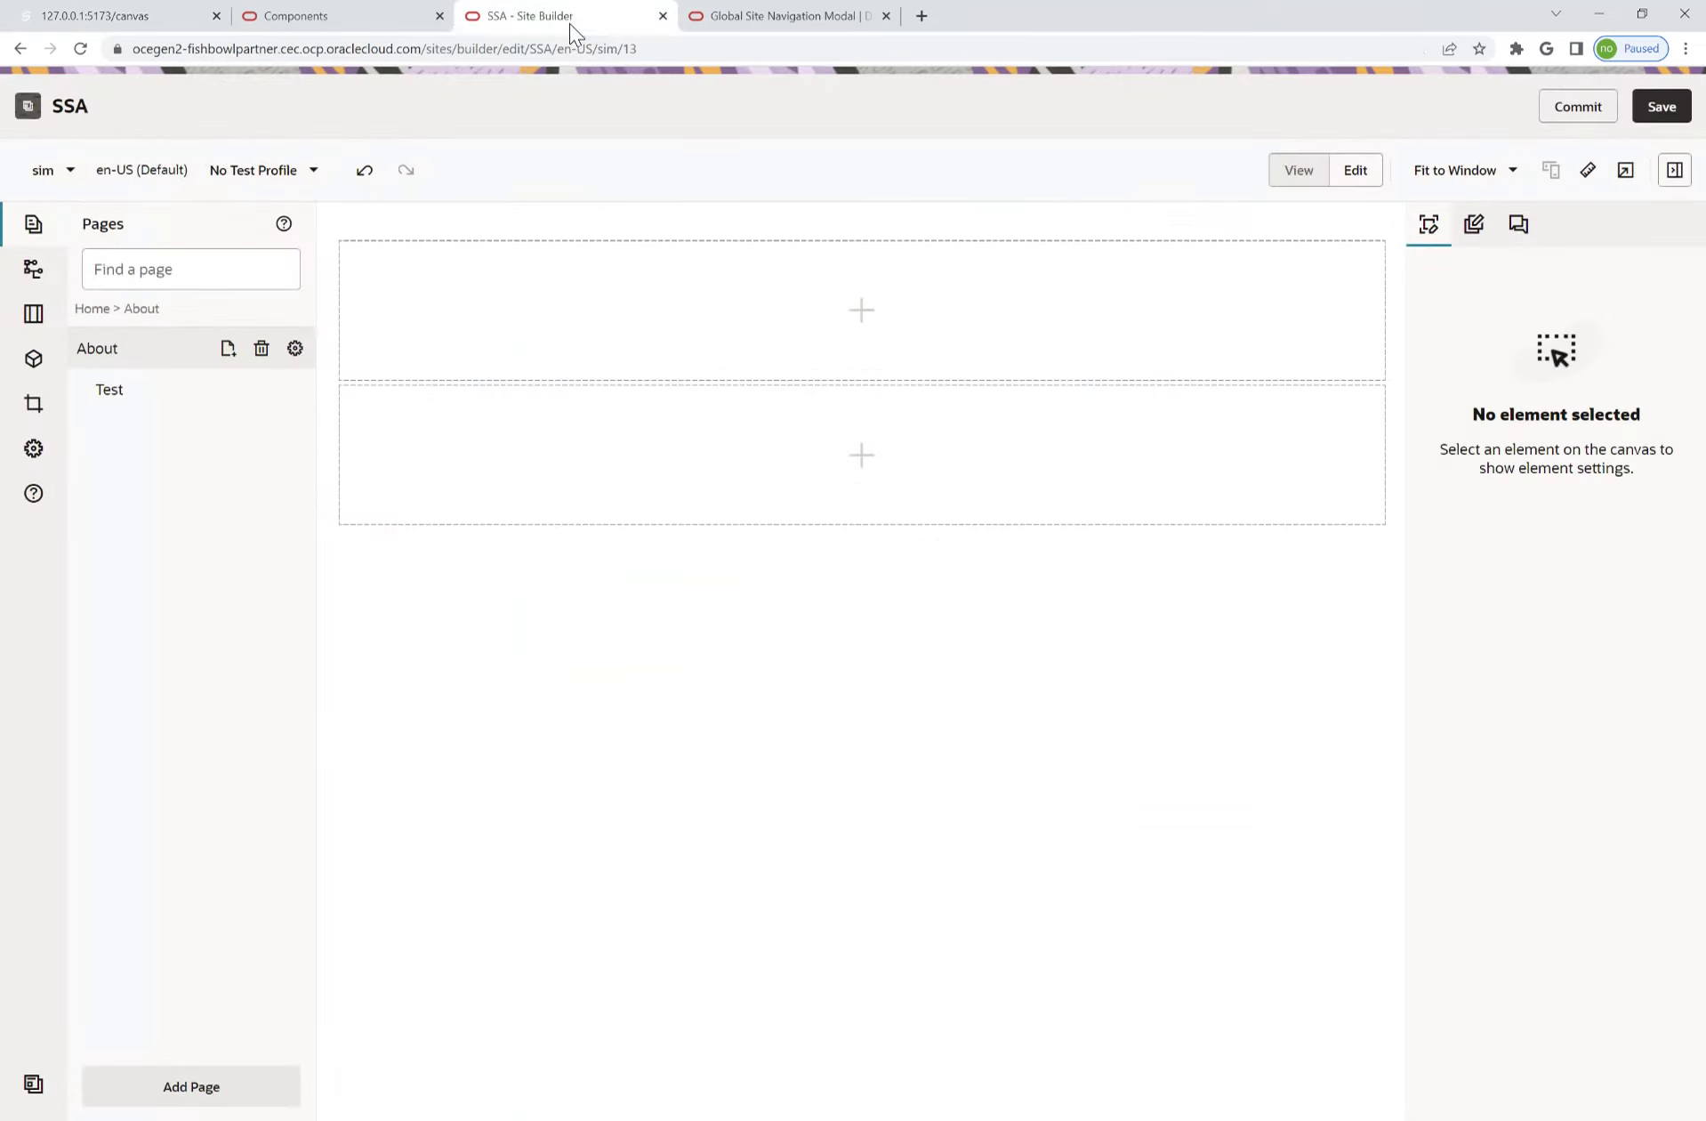
left_click(38, 449)
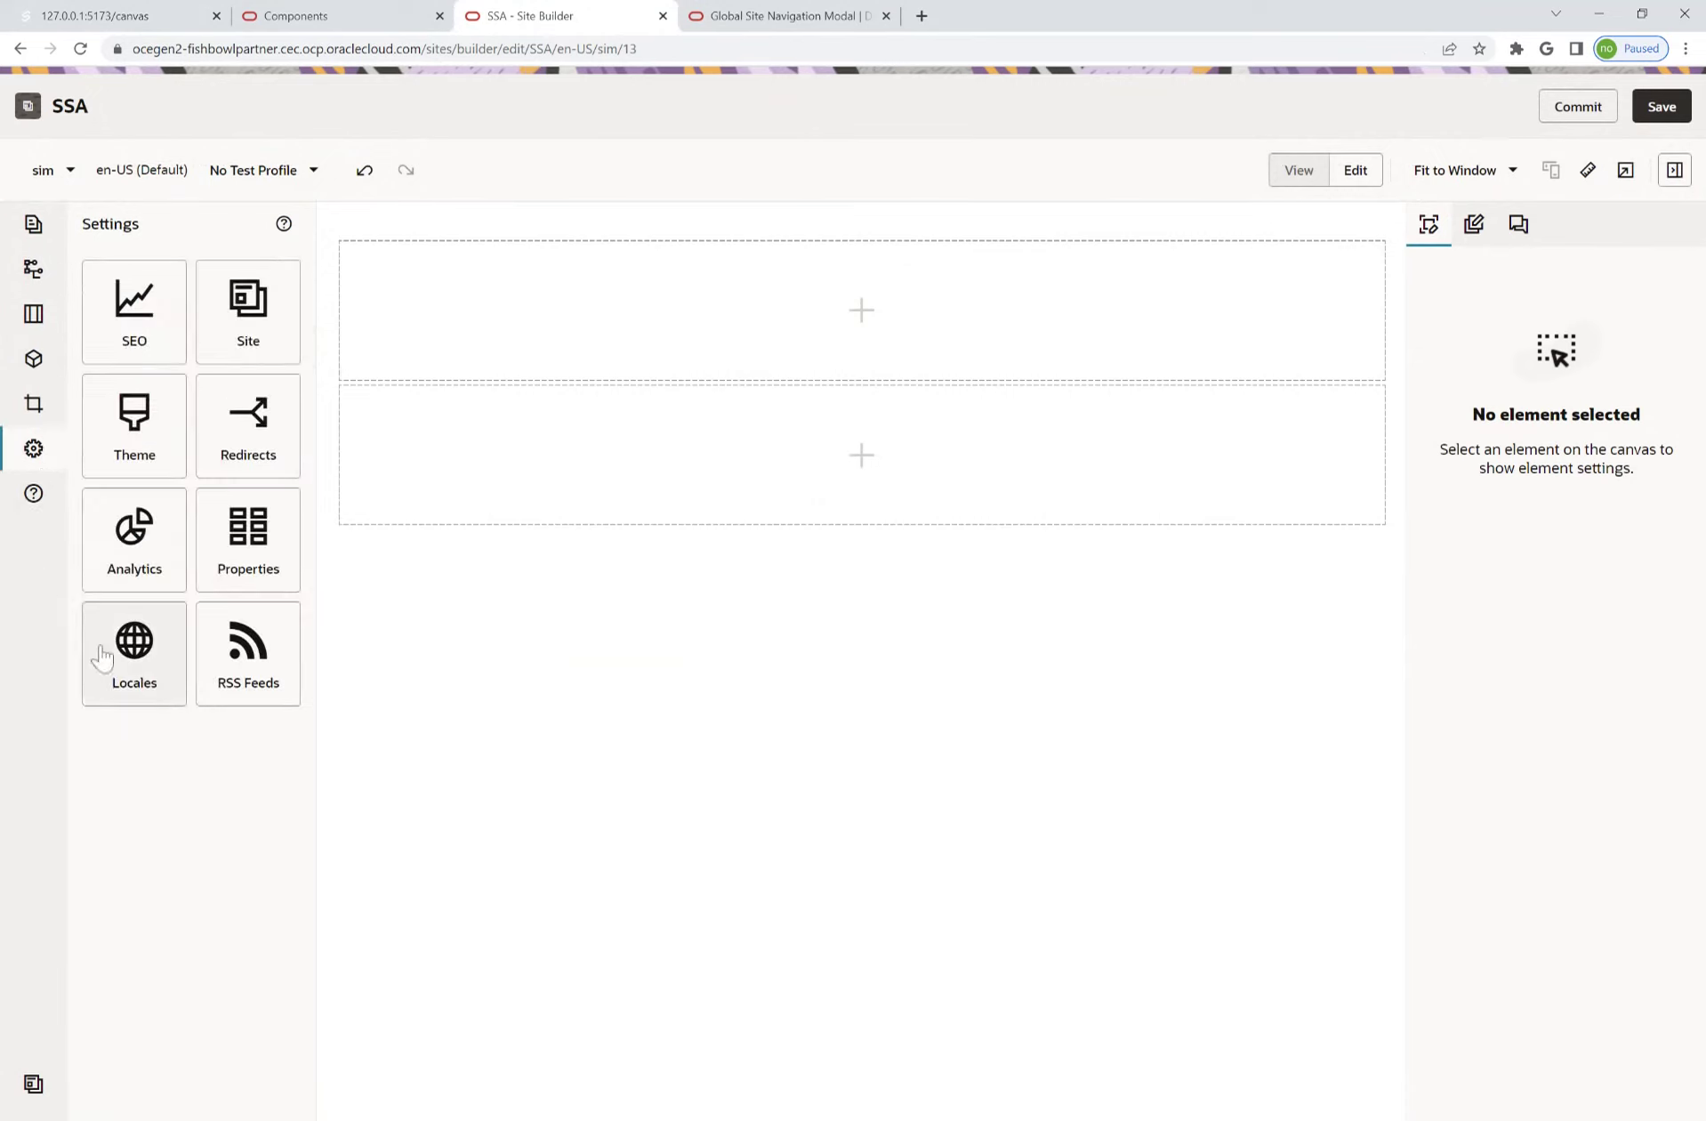
left_click(248, 312)
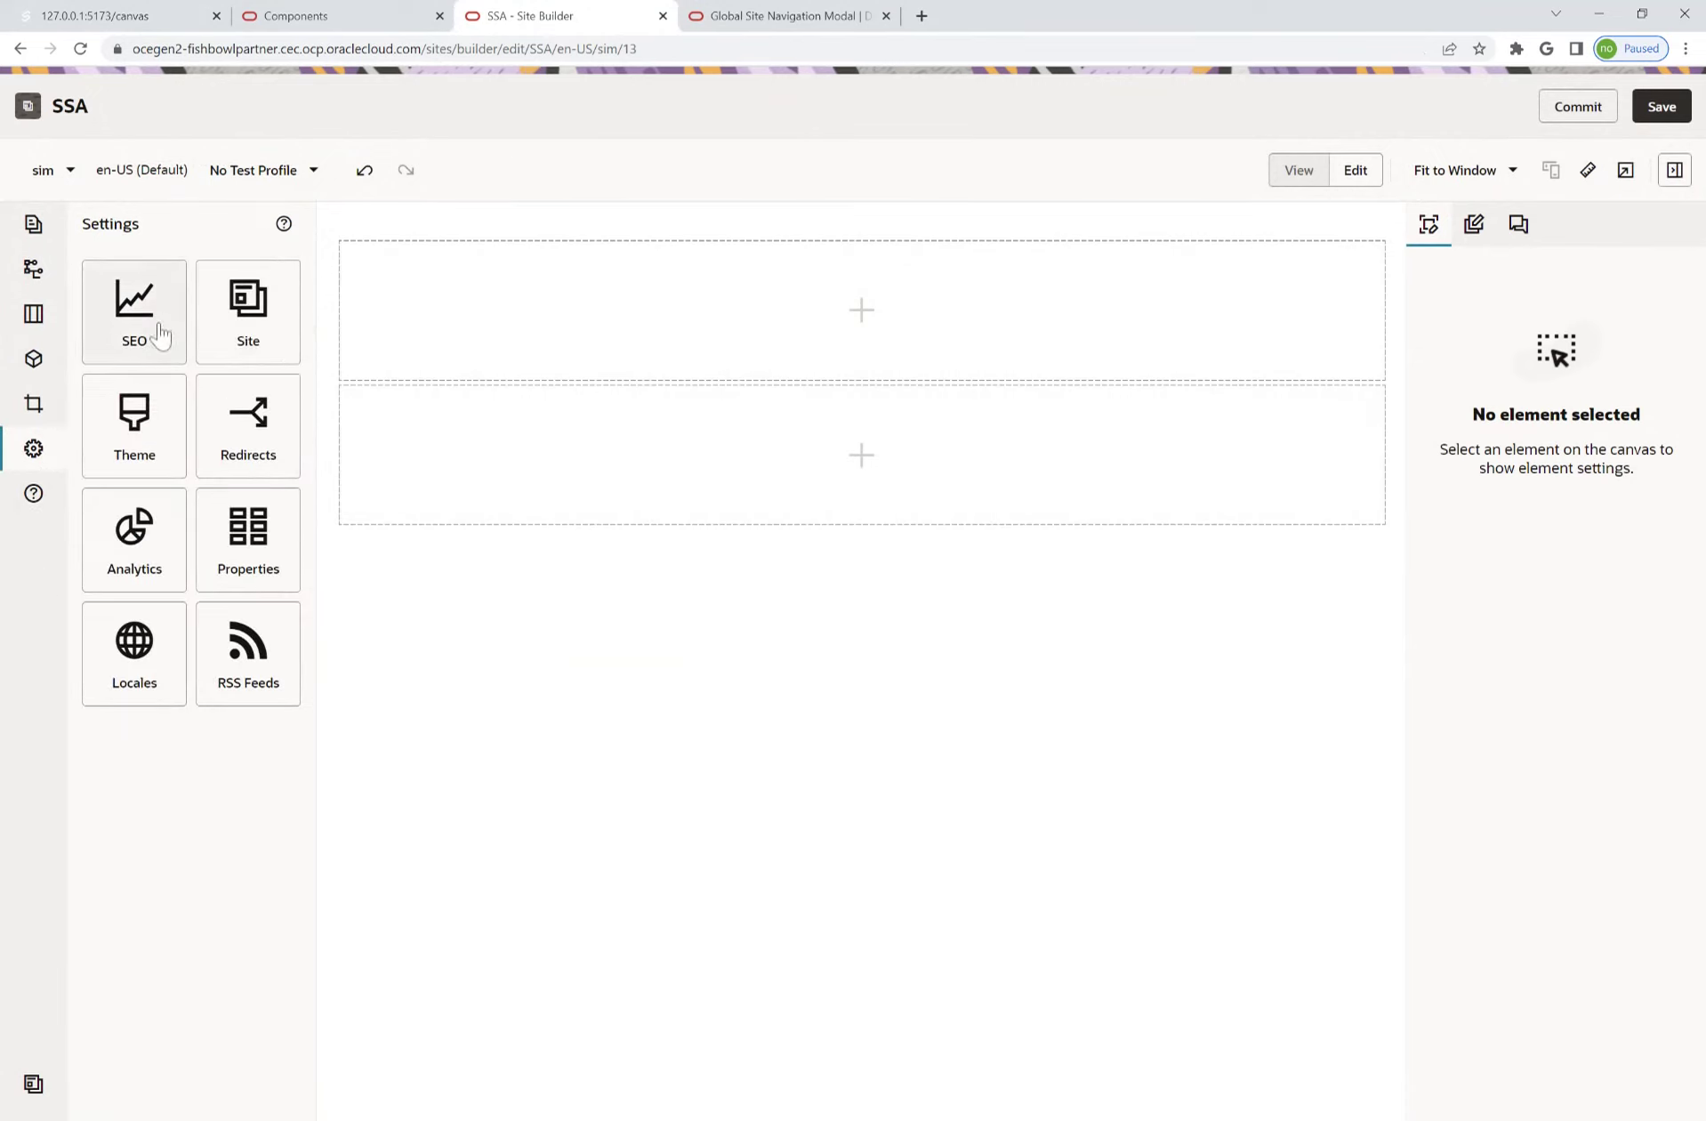
left_click(246, 556)
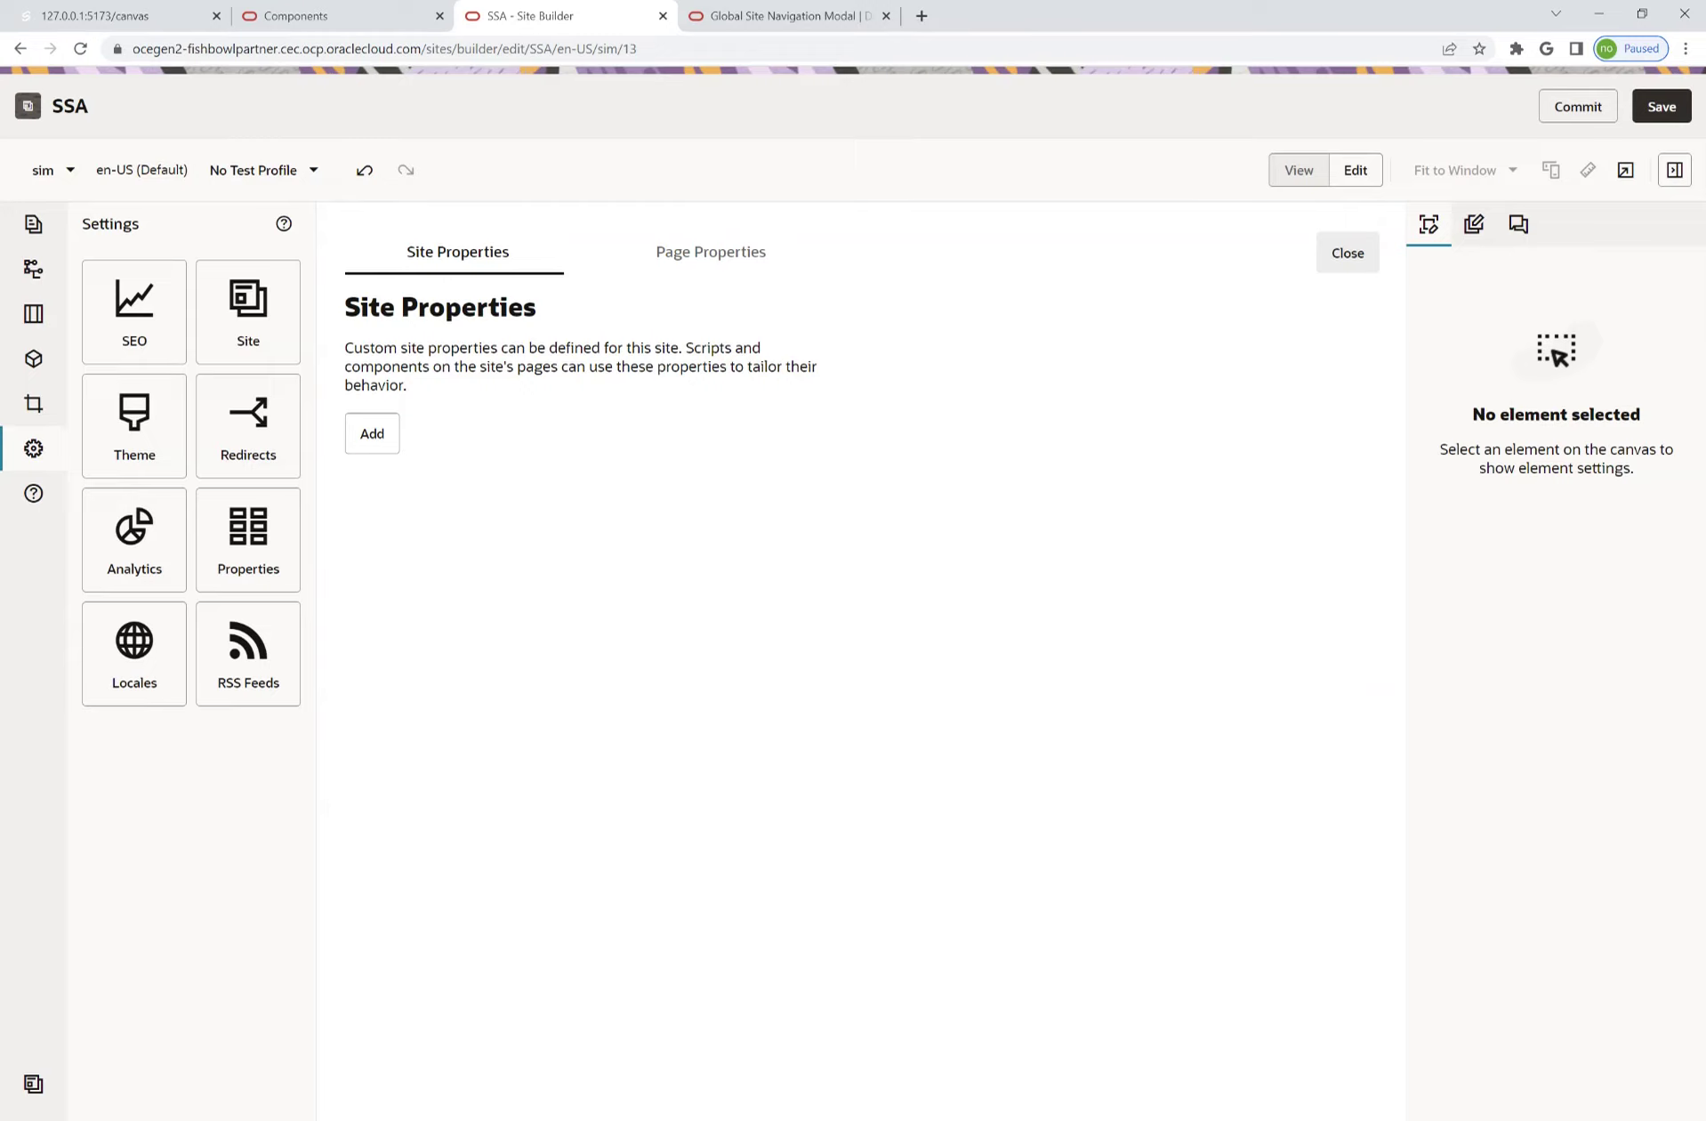
- Return to the local canvas and look over the Home page's mobile, tablet and desktop previews
left_click(59, 15)
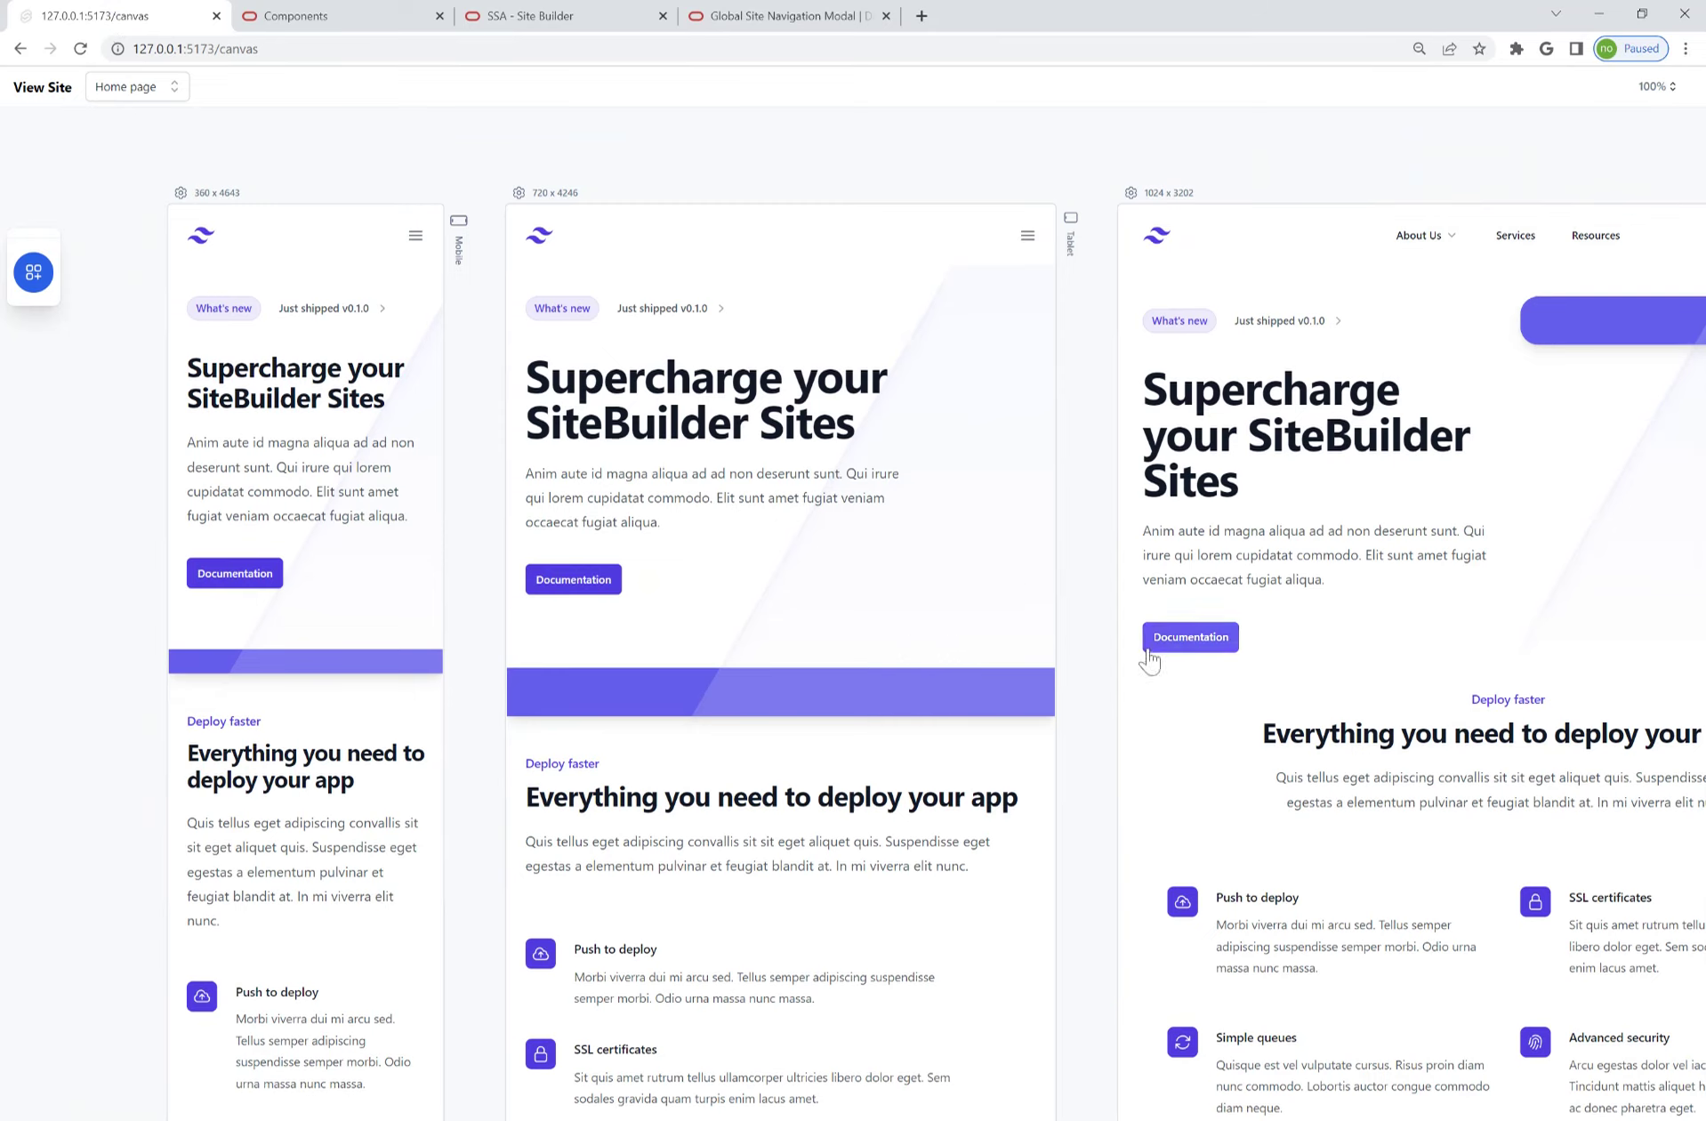
scroll(1093, 732, "down", 5)
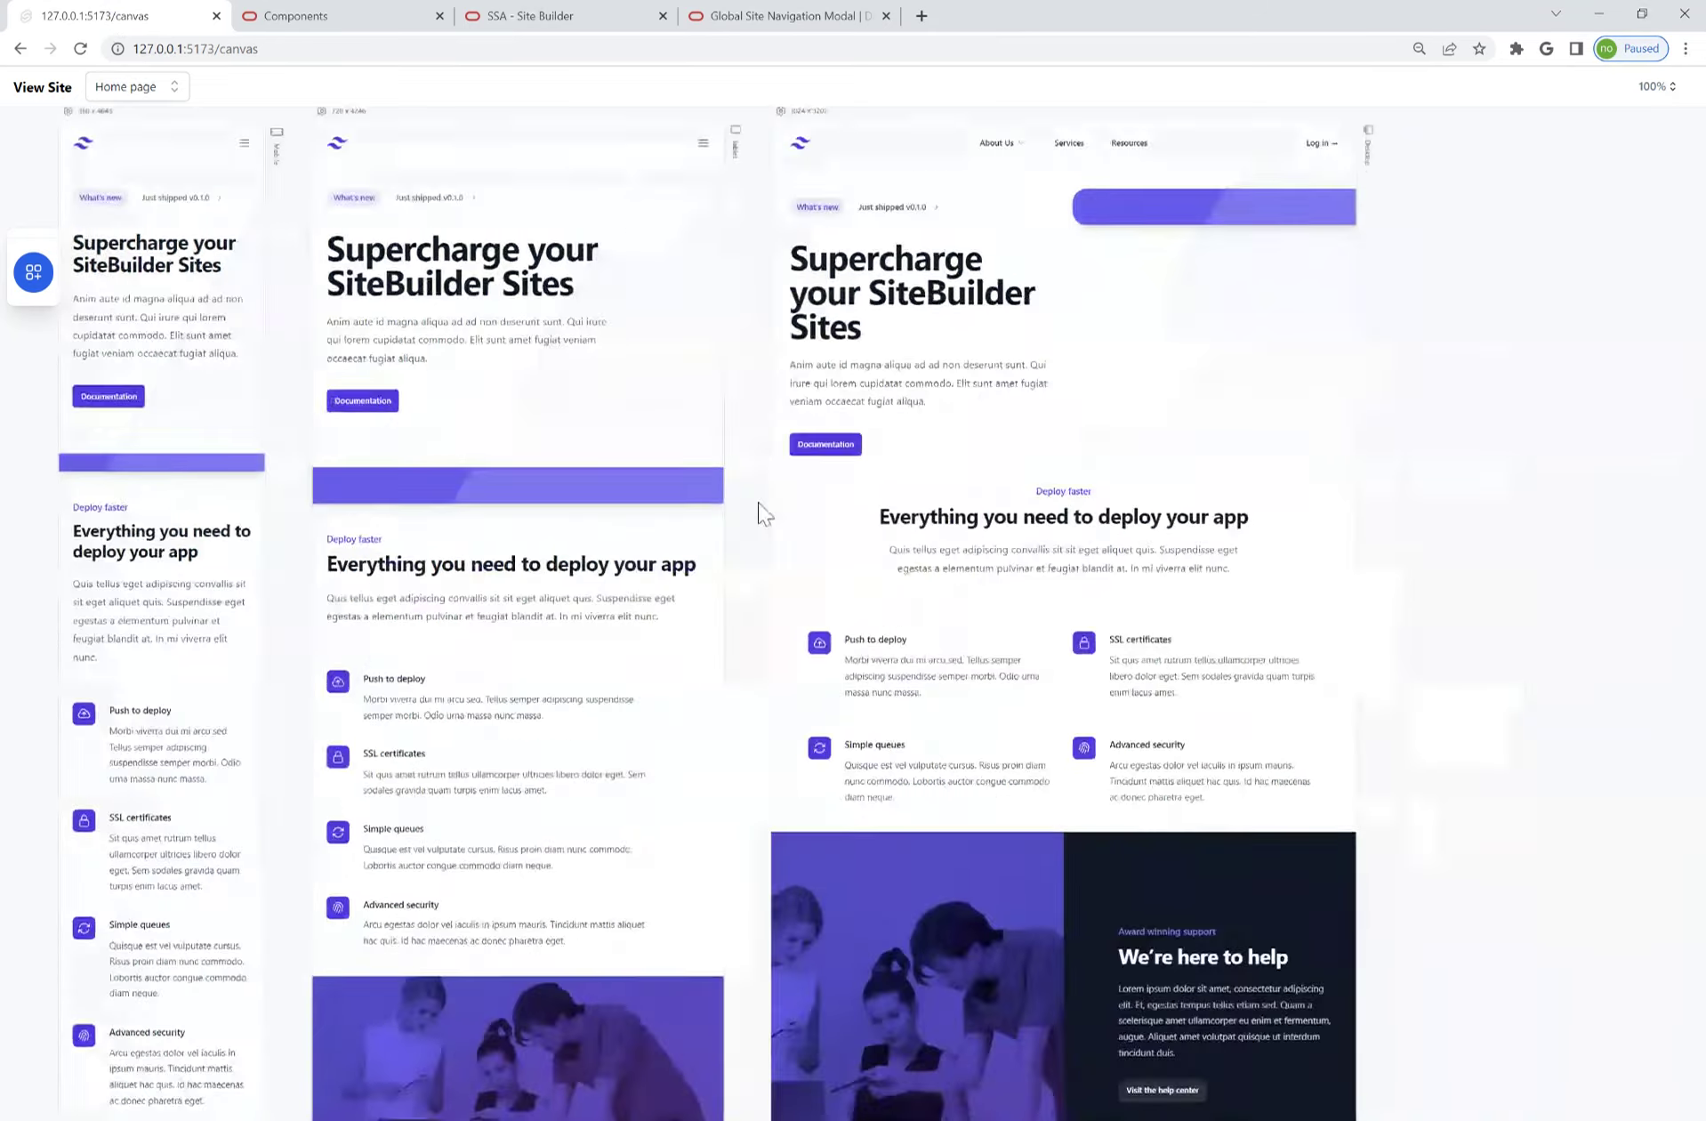
left_click_drag(854, 491, 864, 642)
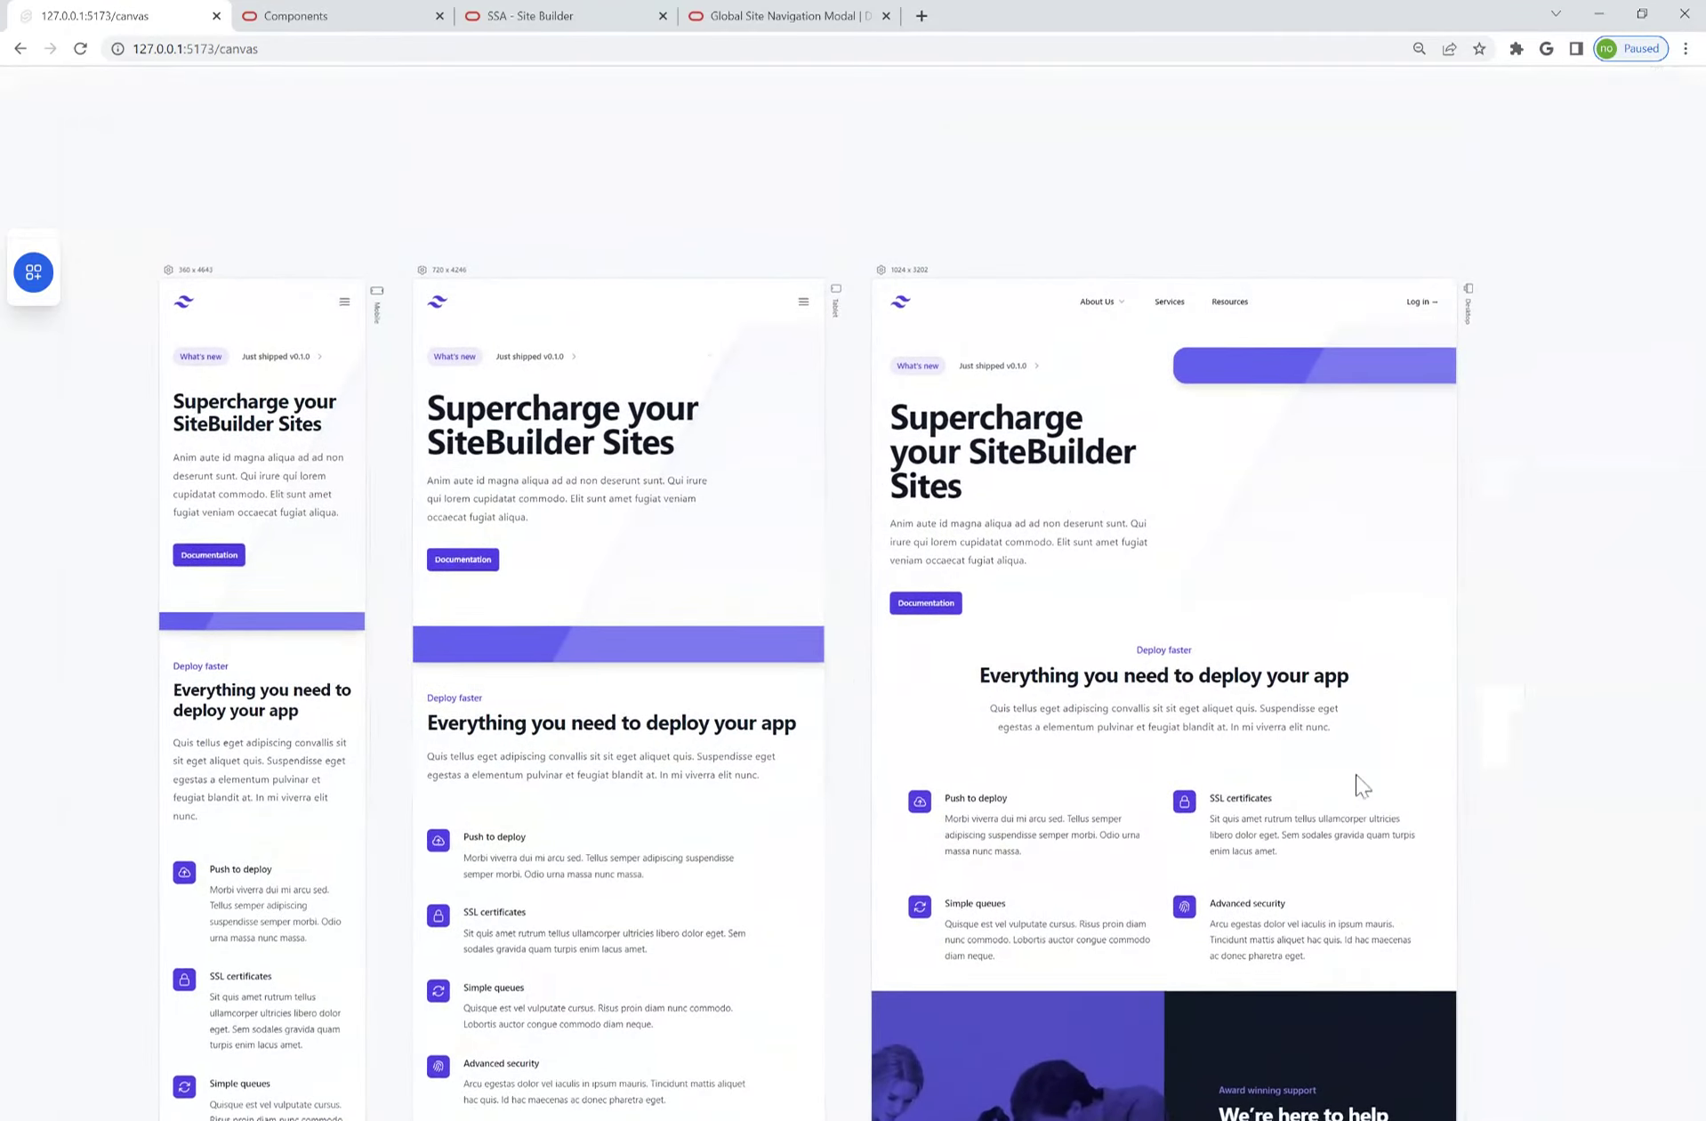
left_click_drag(1518, 648, 1518, 498)
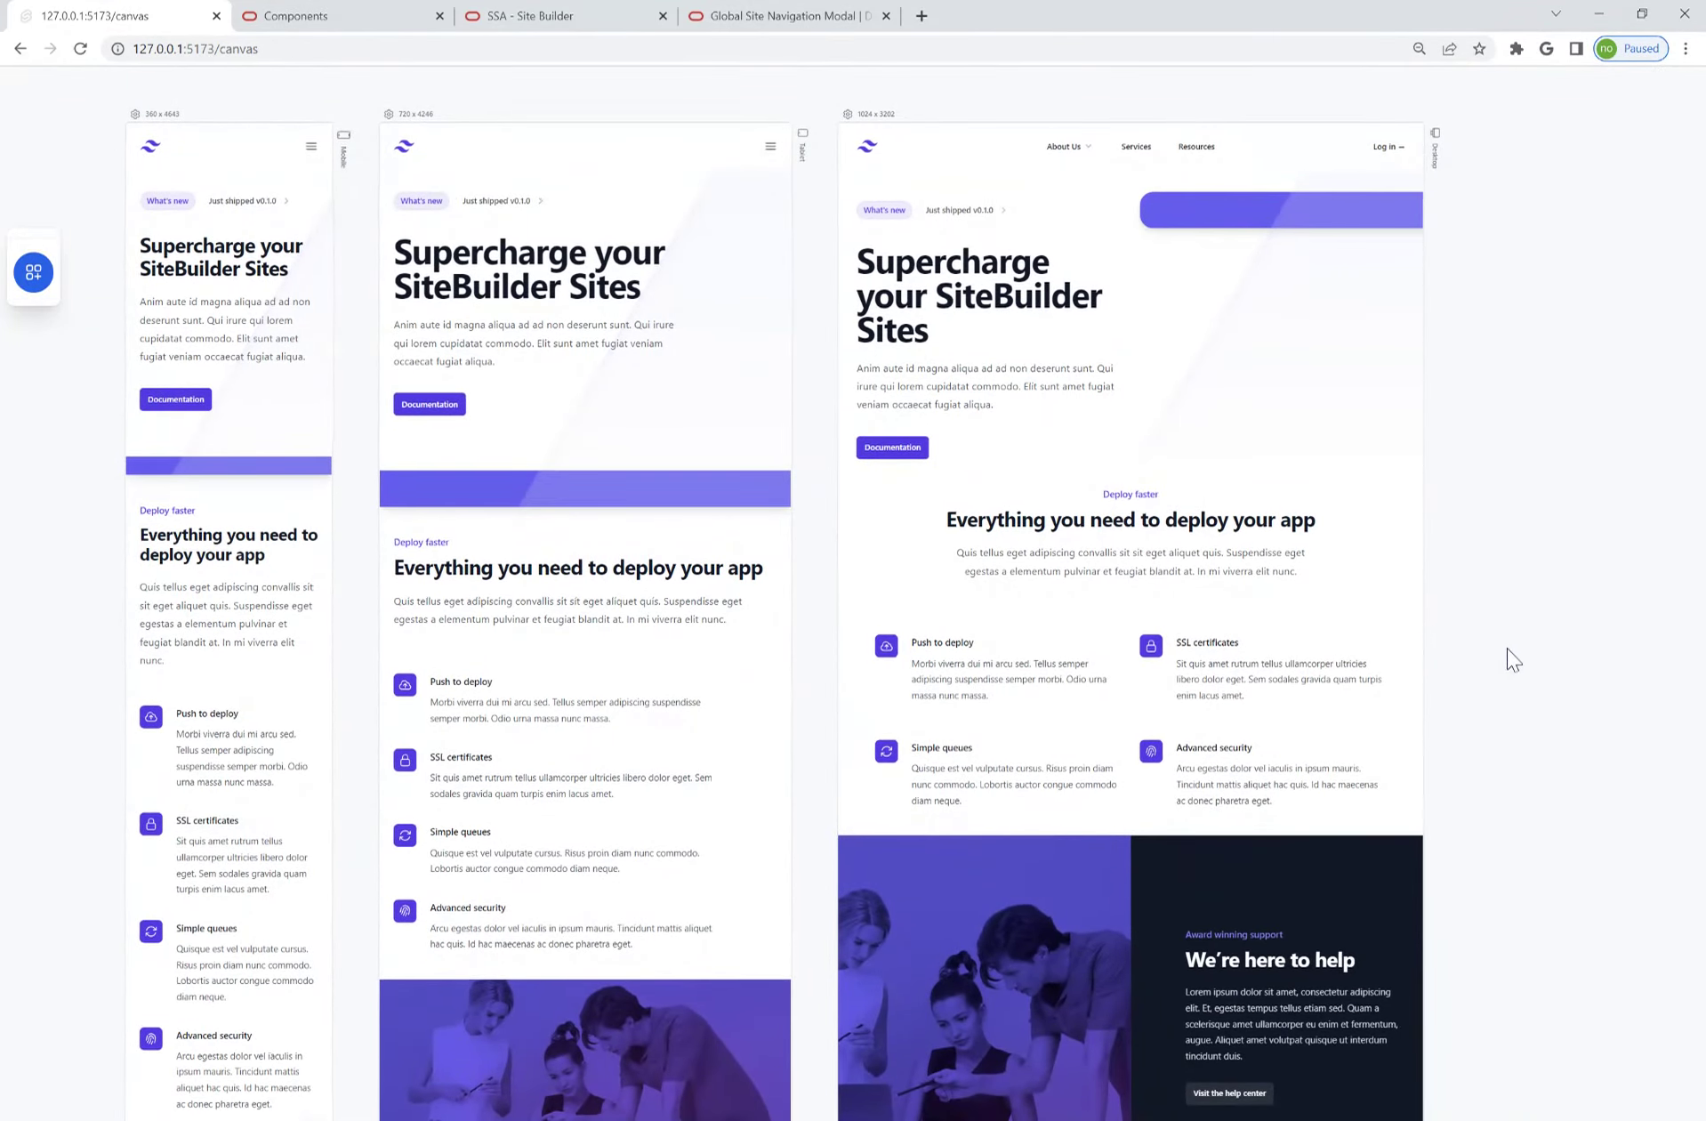